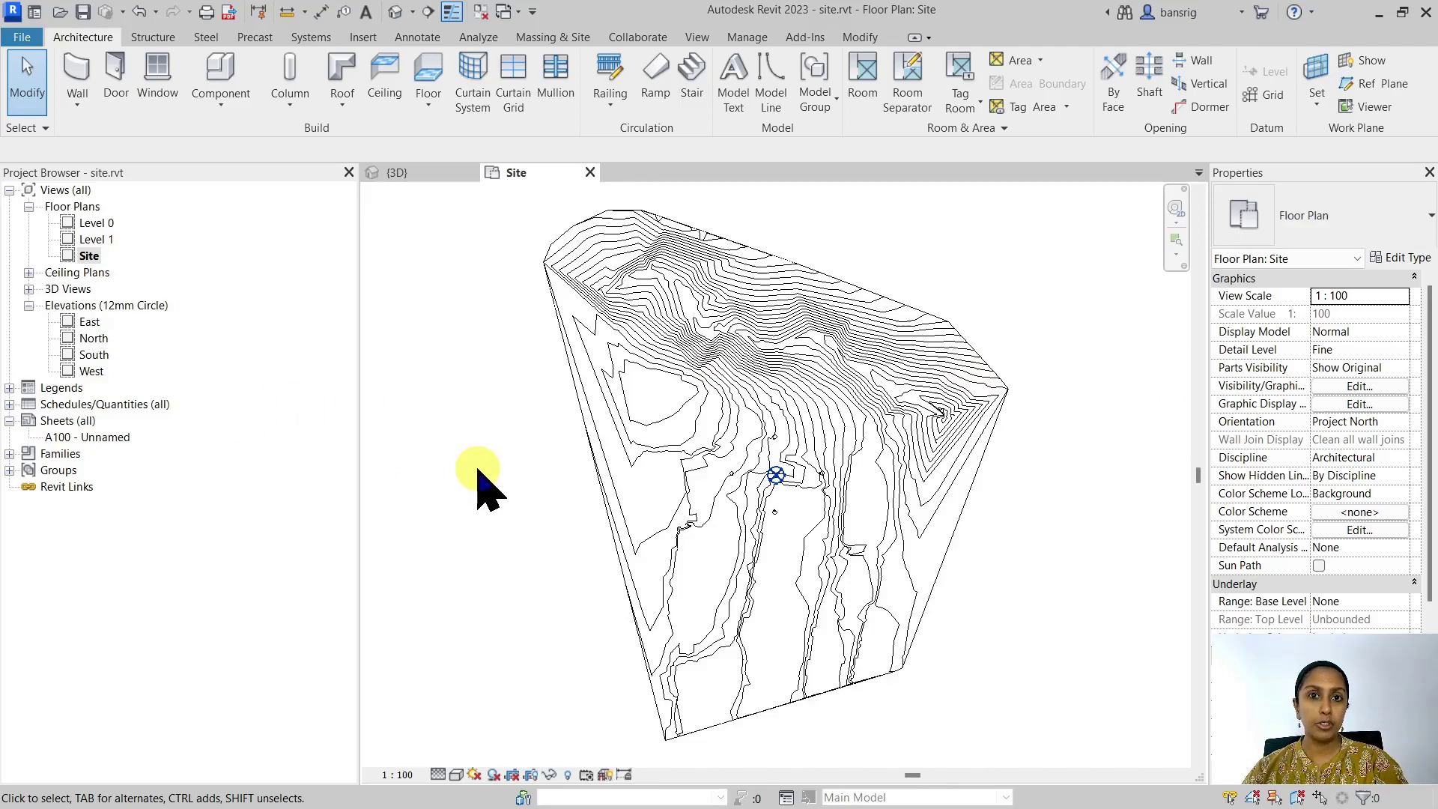
# Examine the topography and its contour lines, first in the site plan and then up close in the default 3D view.
pyautogui.click(779, 477)
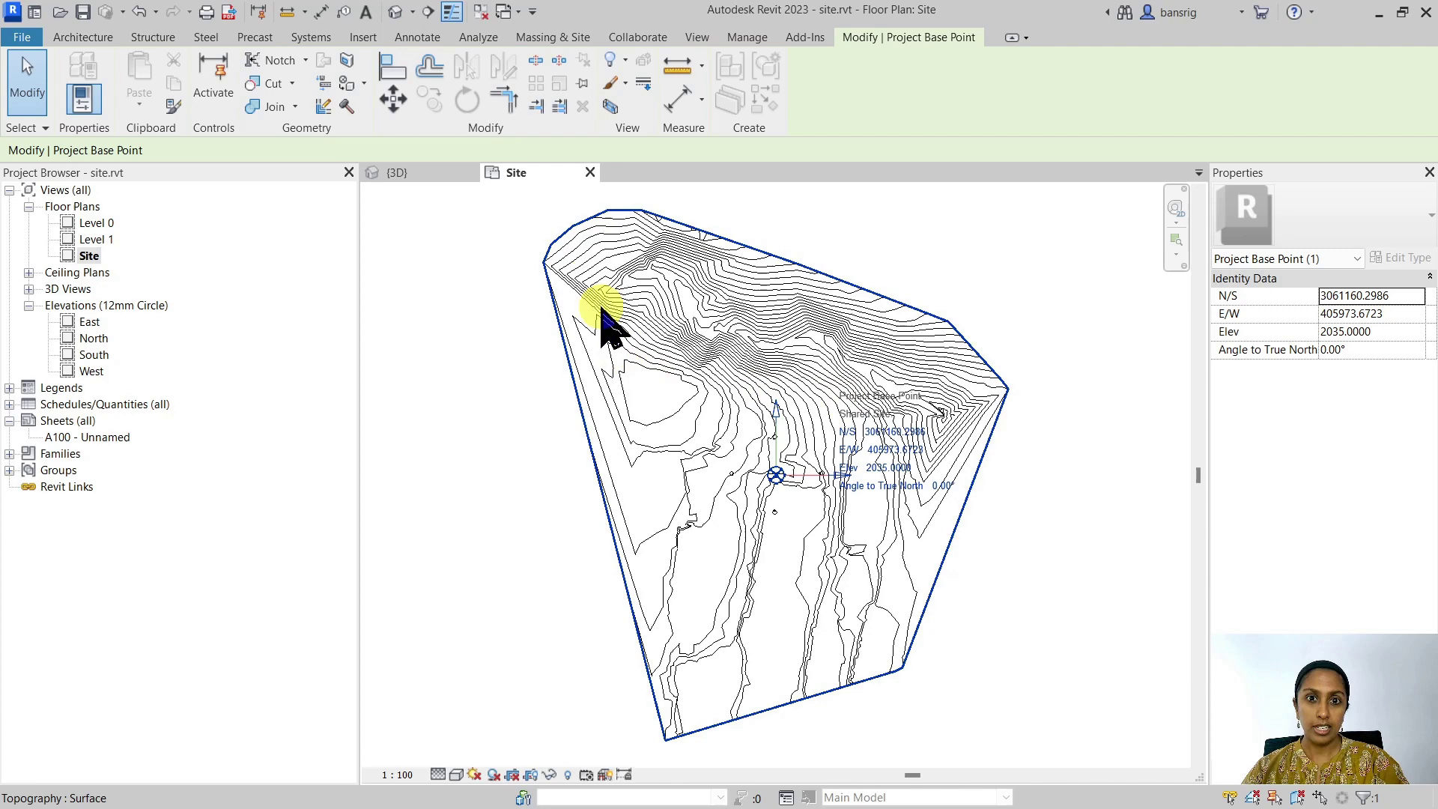
pyautogui.click(551, 37)
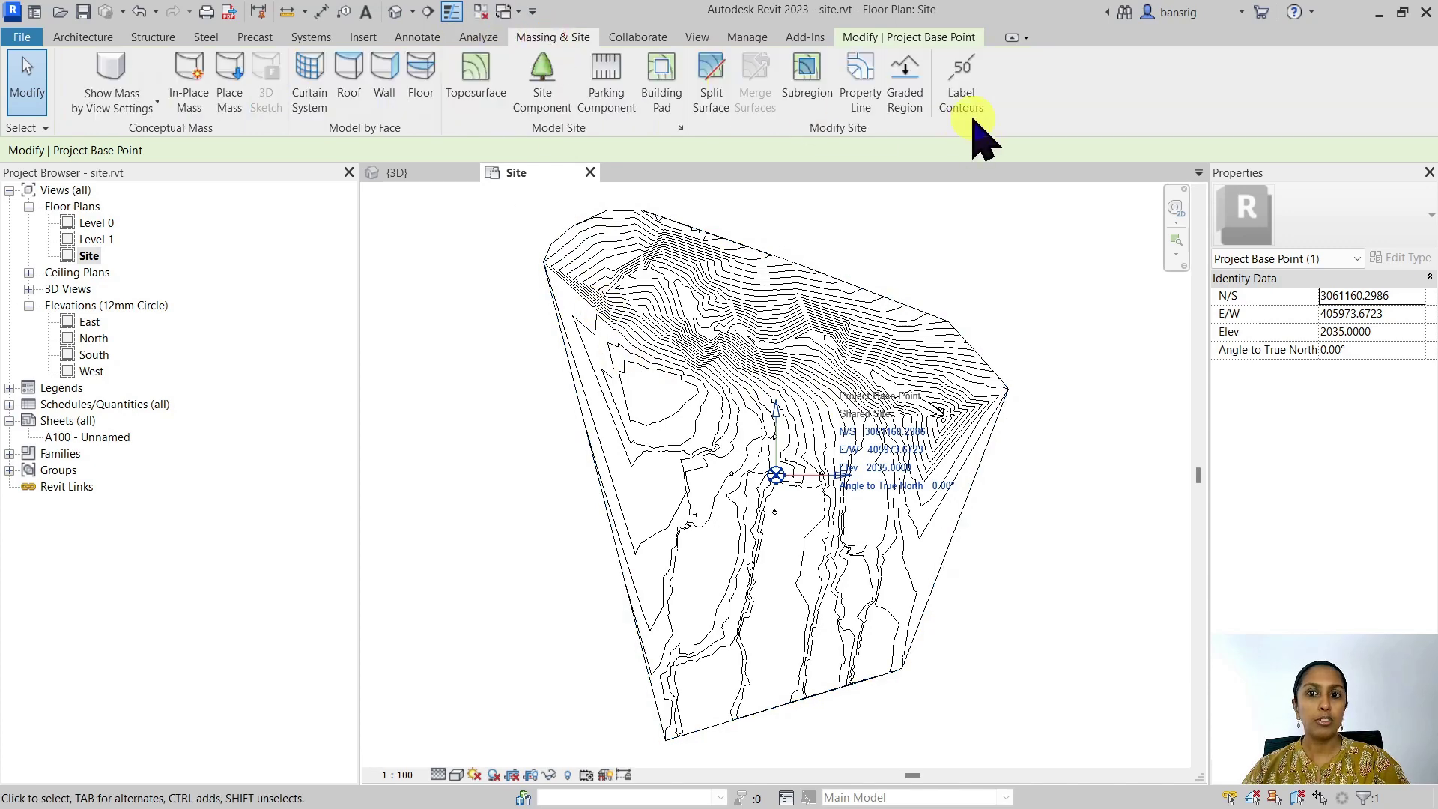
pyautogui.click(989, 281)
pyautogui.click(395, 11)
pyautogui.keyDown('shift'); pyautogui.moveTo(449, 472); pyautogui.dragTo(866, 442, button='middle'); pyautogui.keyUp('shift')
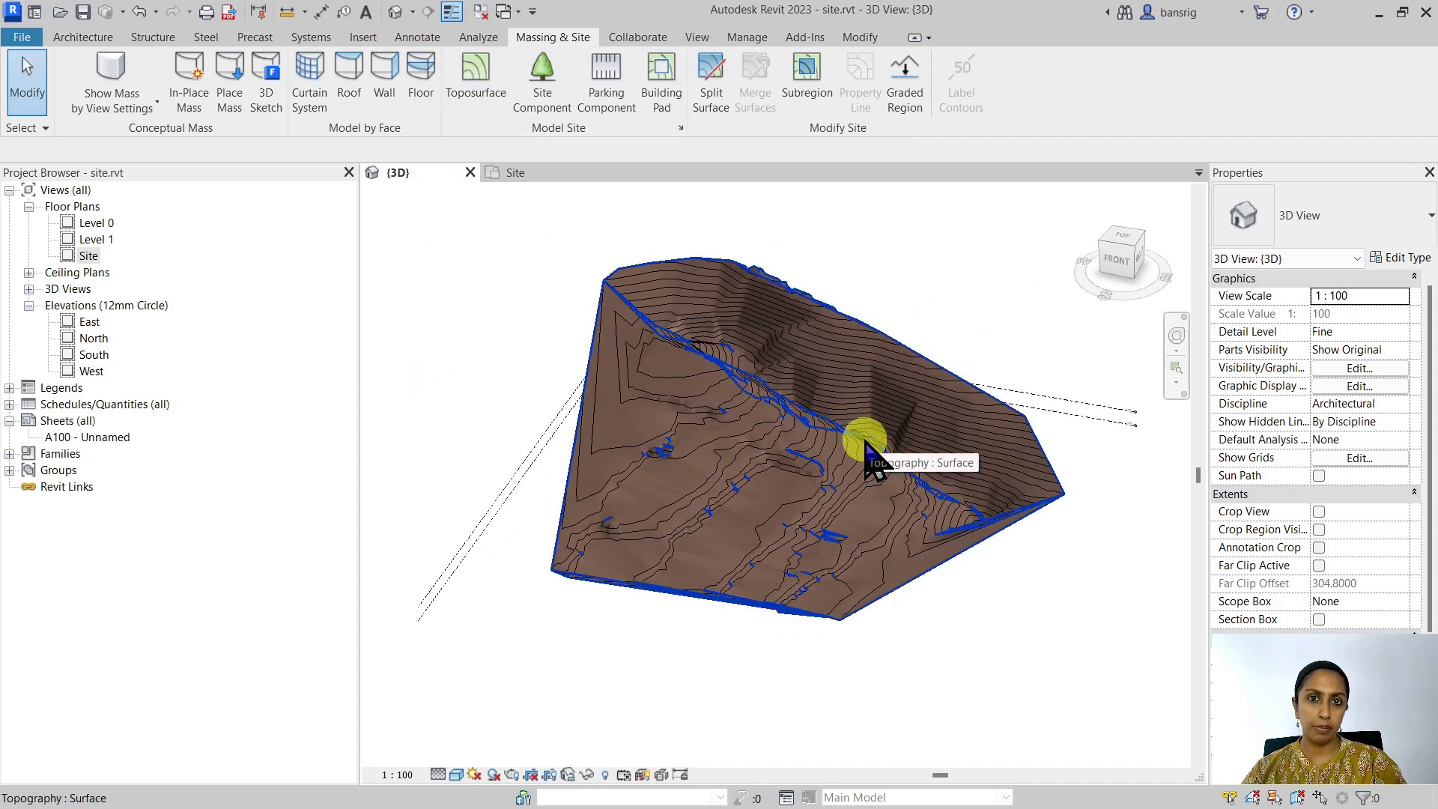
pyautogui.scroll(5, 666, 650)
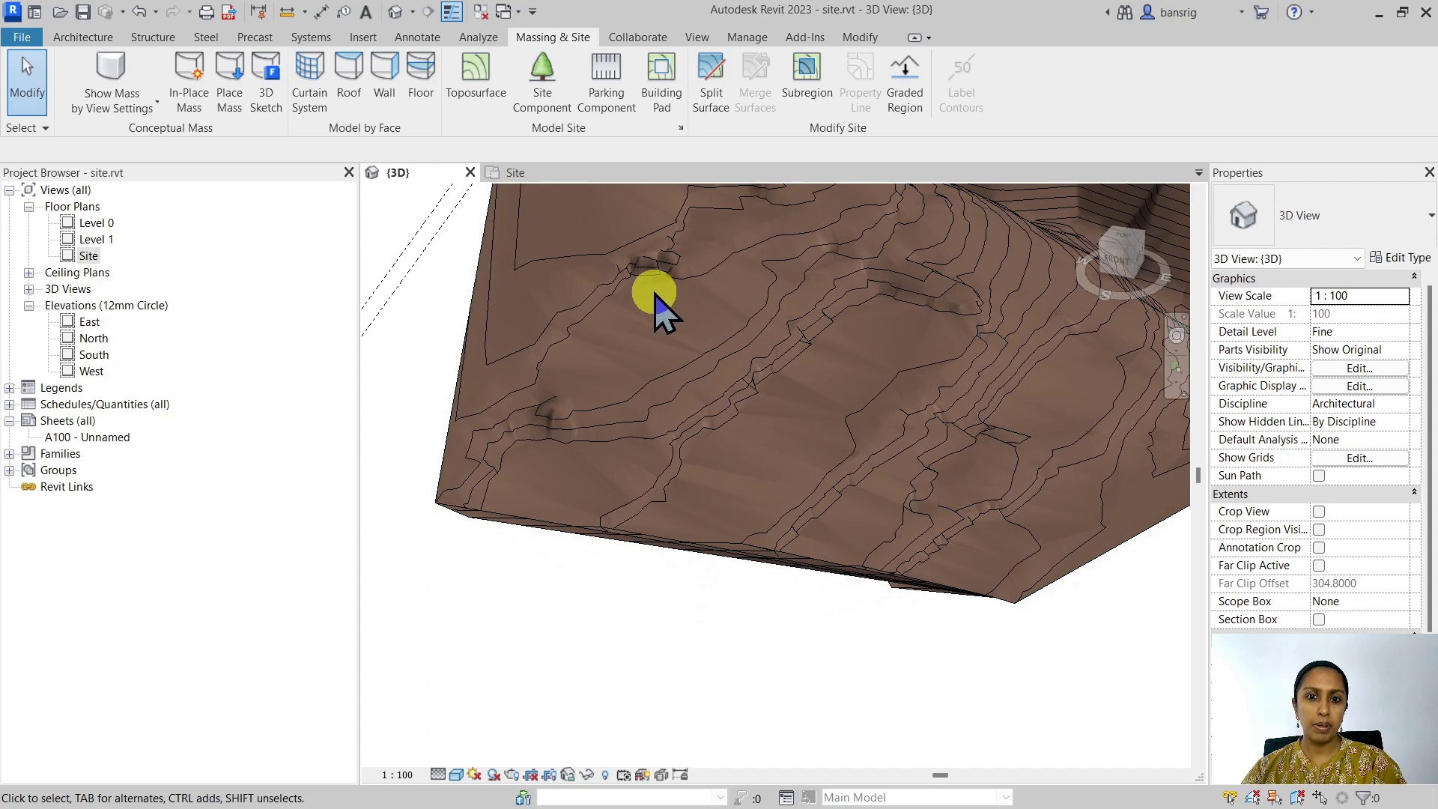
pyautogui.keyDown('shift'); pyautogui.moveTo(577, 459); pyautogui.dragTo(743, 288, button='middle'); pyautogui.keyUp('shift')
pyautogui.scroll(2, 743, 288)
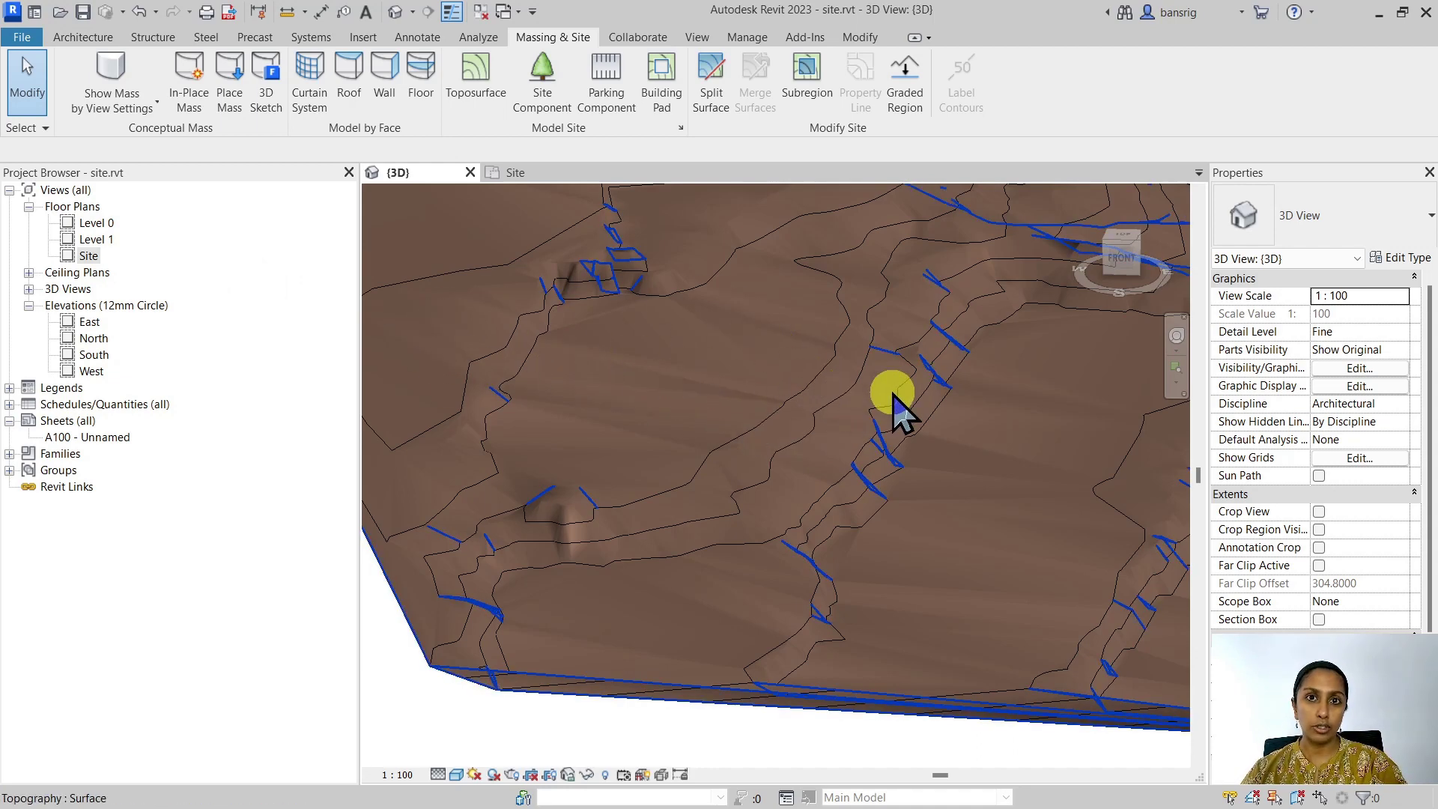
# Label the contours in the Site floor plan along a slanted line crossing the lower-left part of the terrain, and check the labels.
pyautogui.doubleClick(84, 255)
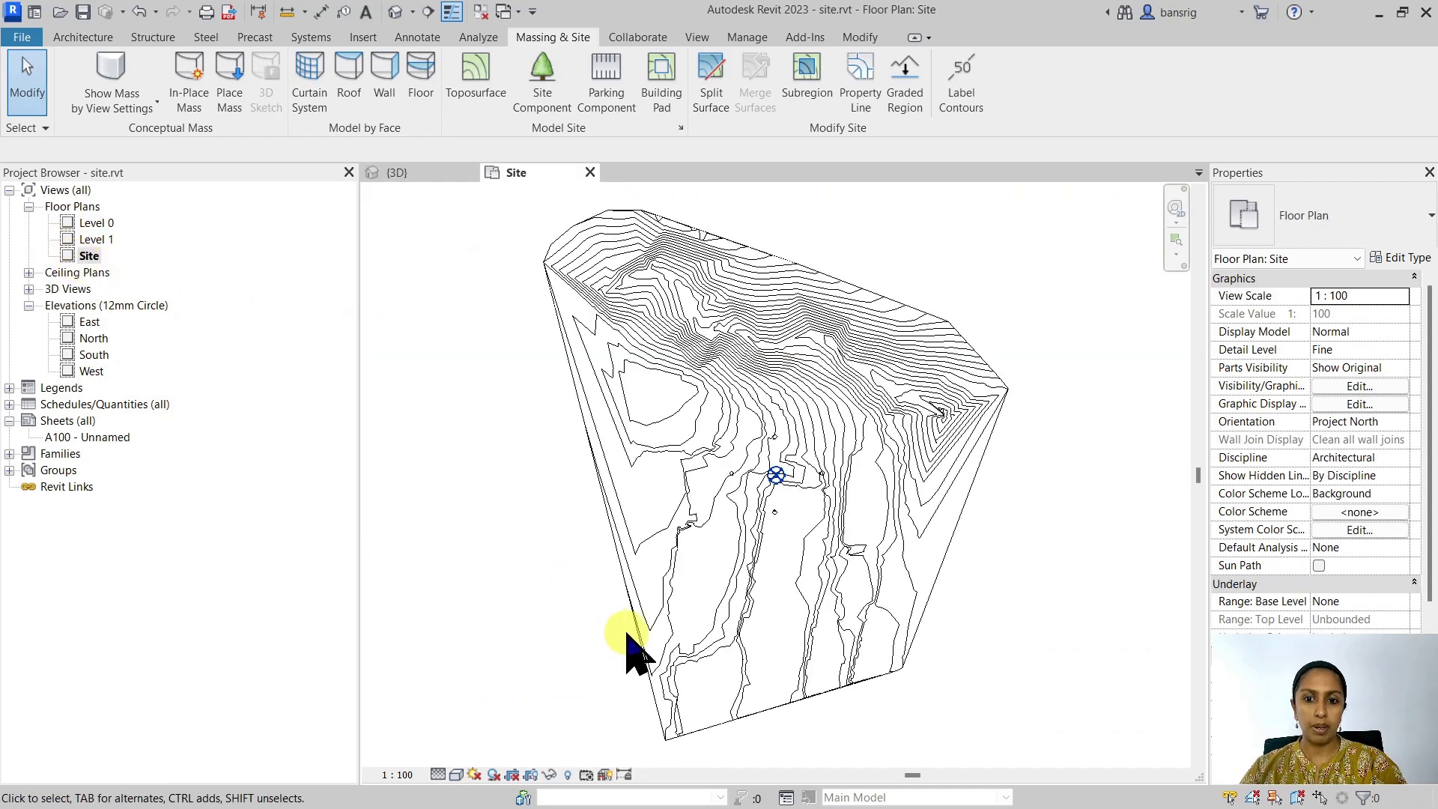
pyautogui.scroll(5, 674, 700)
pyautogui.click(964, 94)
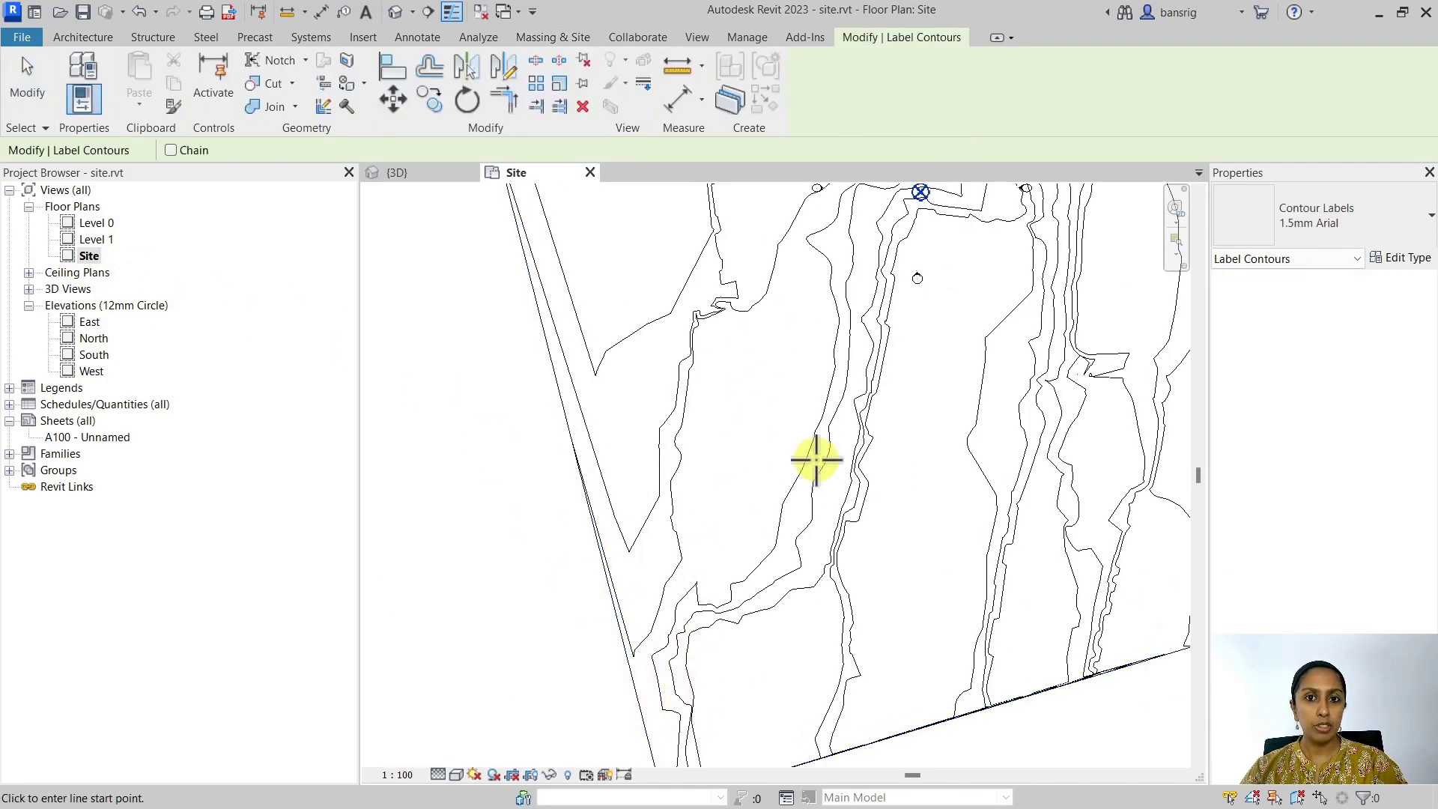
pyautogui.click(626, 388)
pyautogui.click(933, 433)
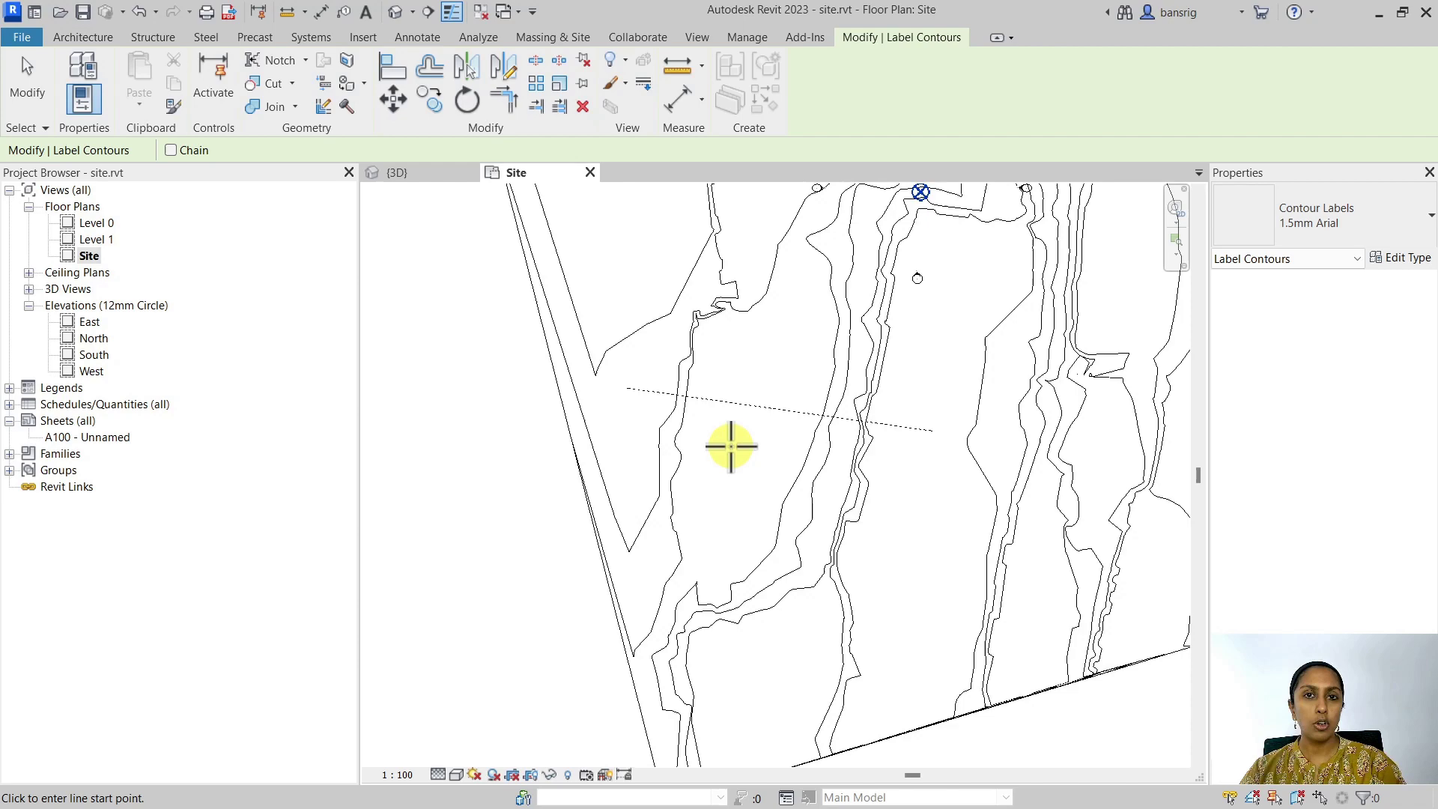
pyautogui.scroll(4, 719, 442)
pyautogui.scroll(1, 681, 383)
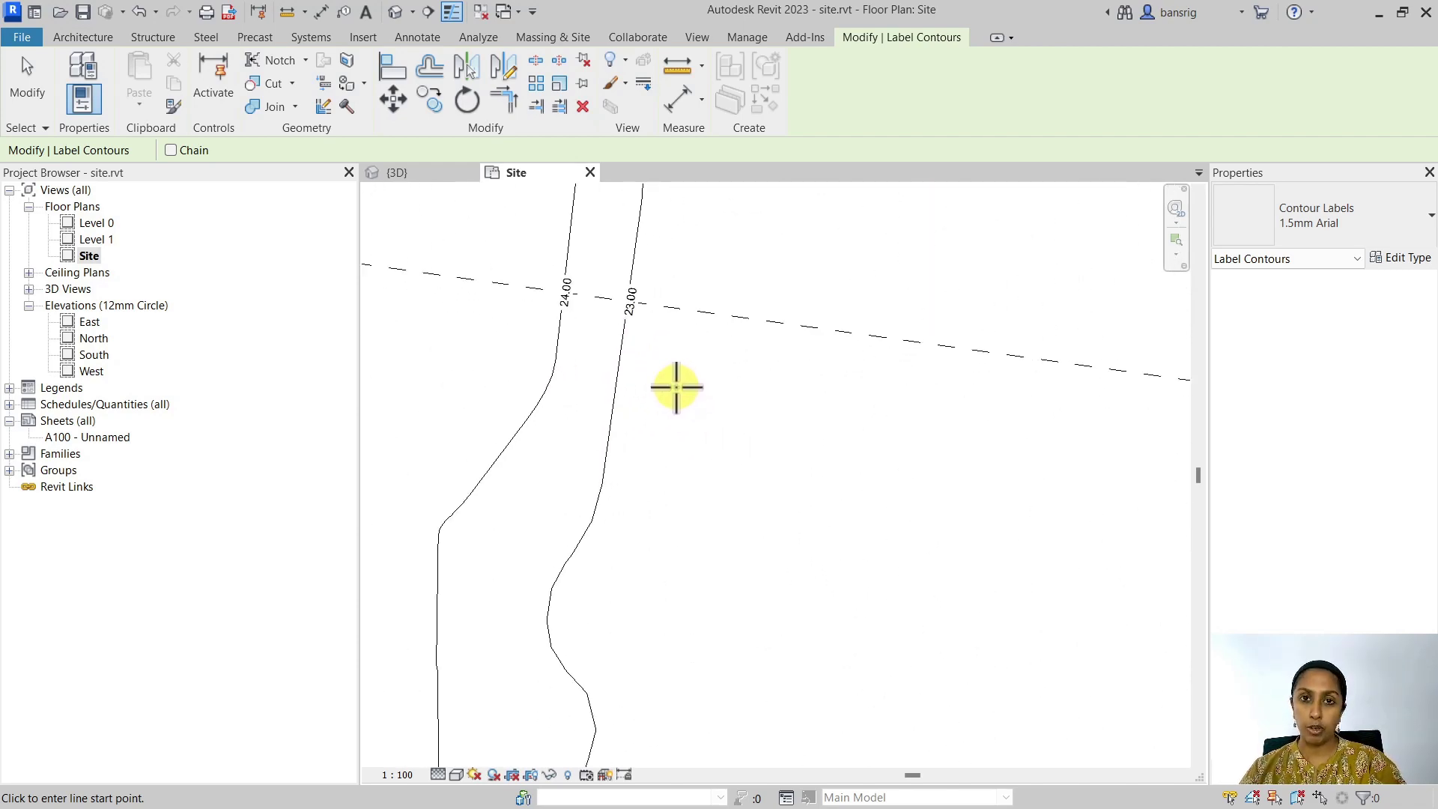
pyautogui.press('Escape')
pyautogui.press('Escape')
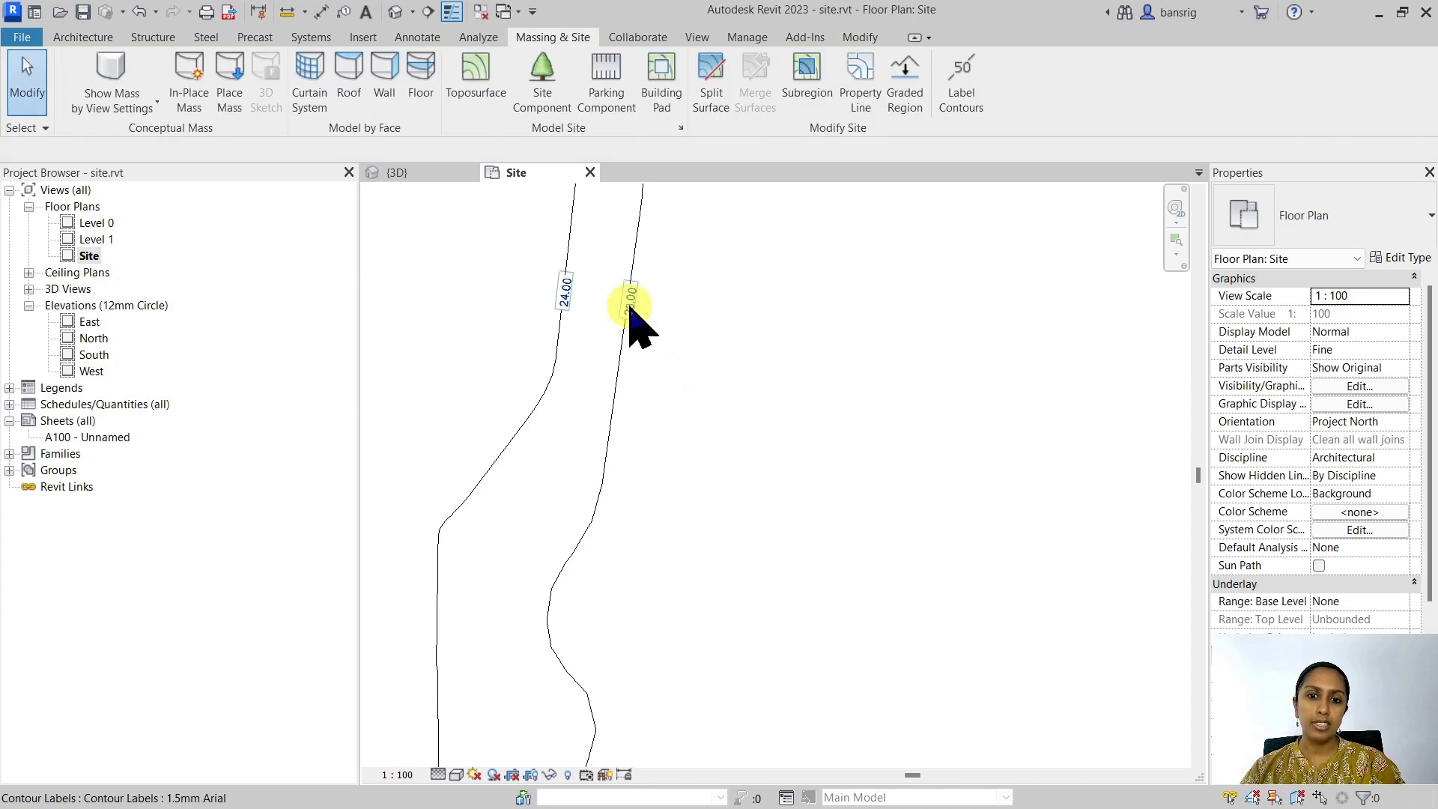
pyautogui.scroll(-3, 623, 351)
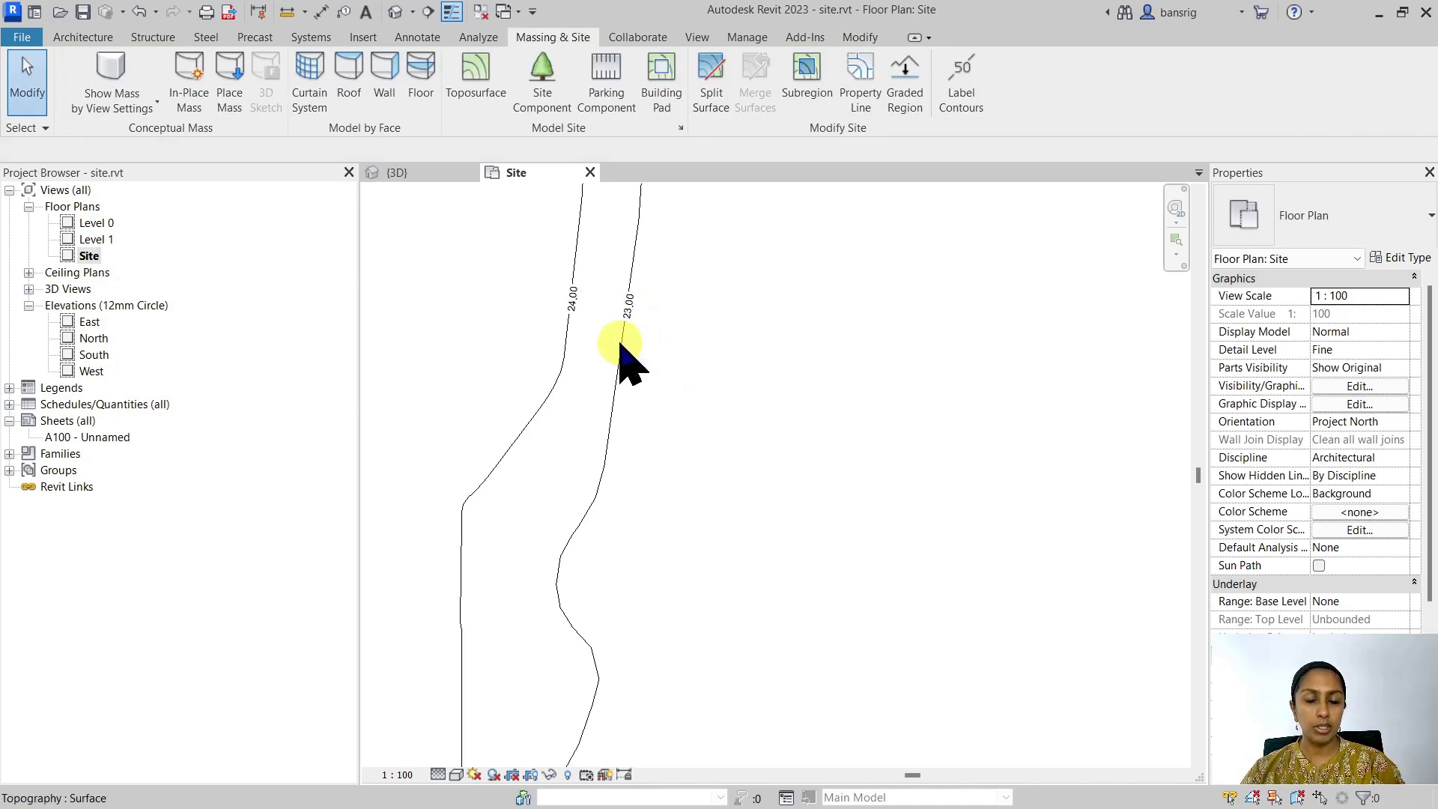
pyautogui.scroll(3, 1136, 398)
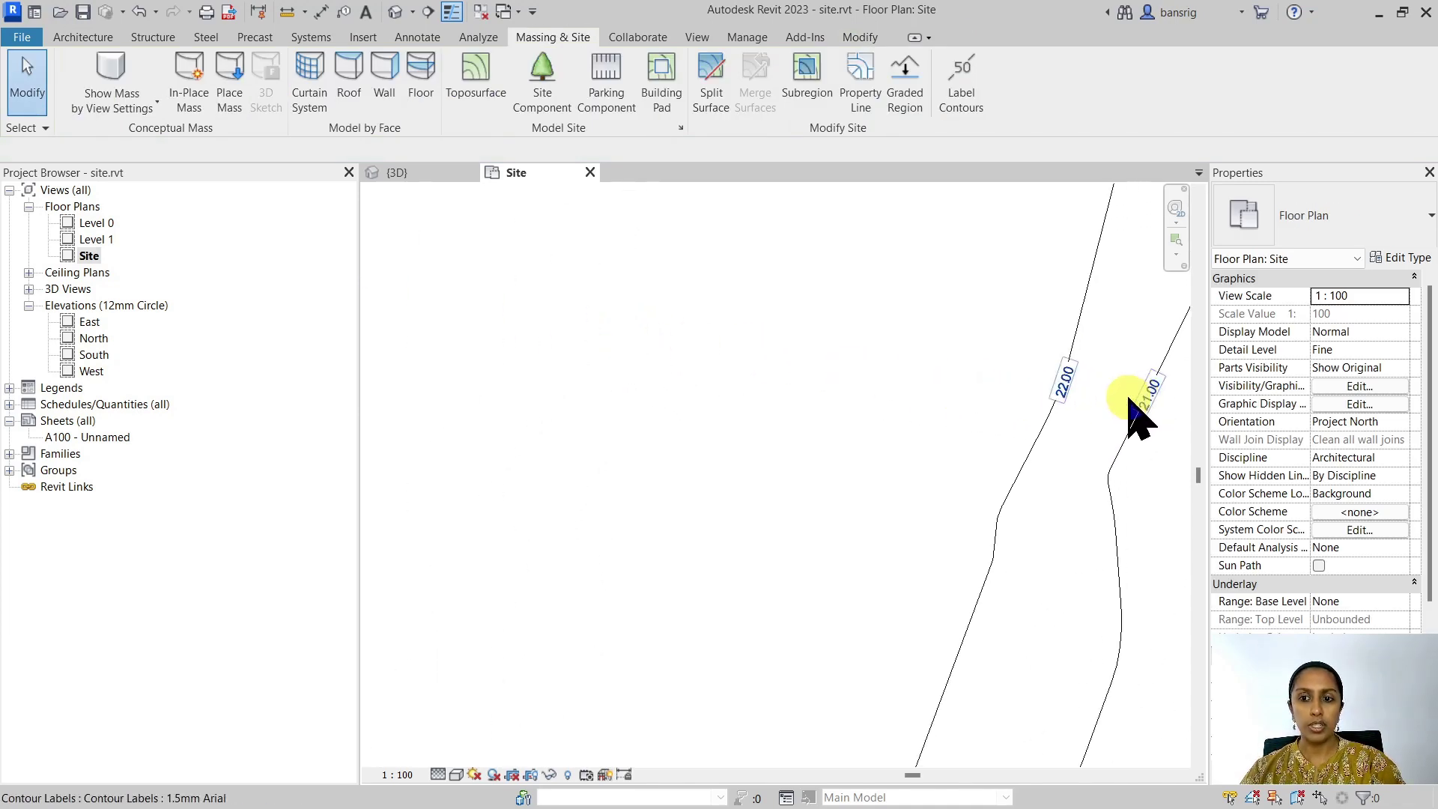
pyautogui.scroll(-3, 879, 478)
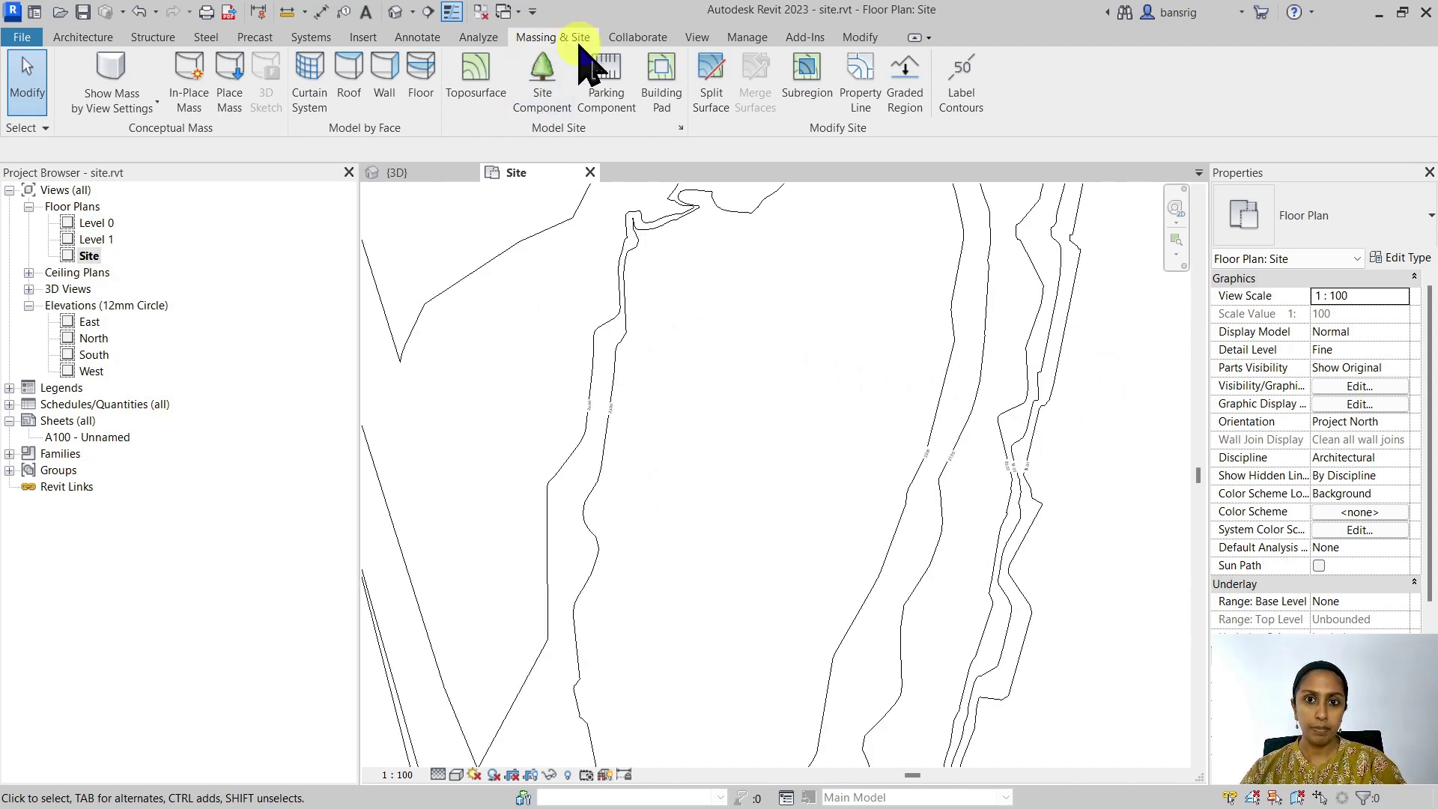
# Draw a building section across the contours just below the contour labels and open its section view.
pyautogui.click(428, 12)
pyautogui.click(488, 451)
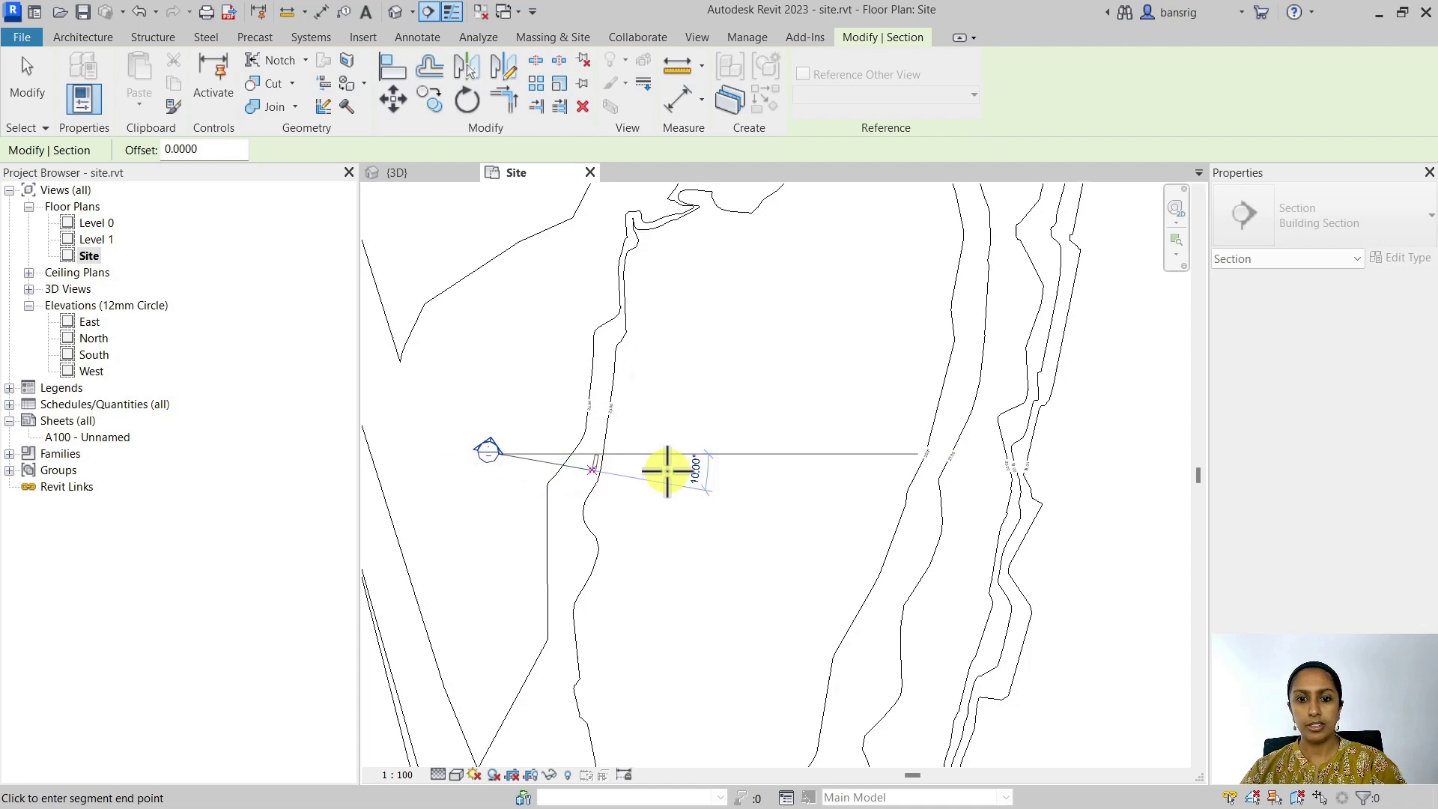
pyautogui.click(1095, 547)
pyautogui.press('Escape')
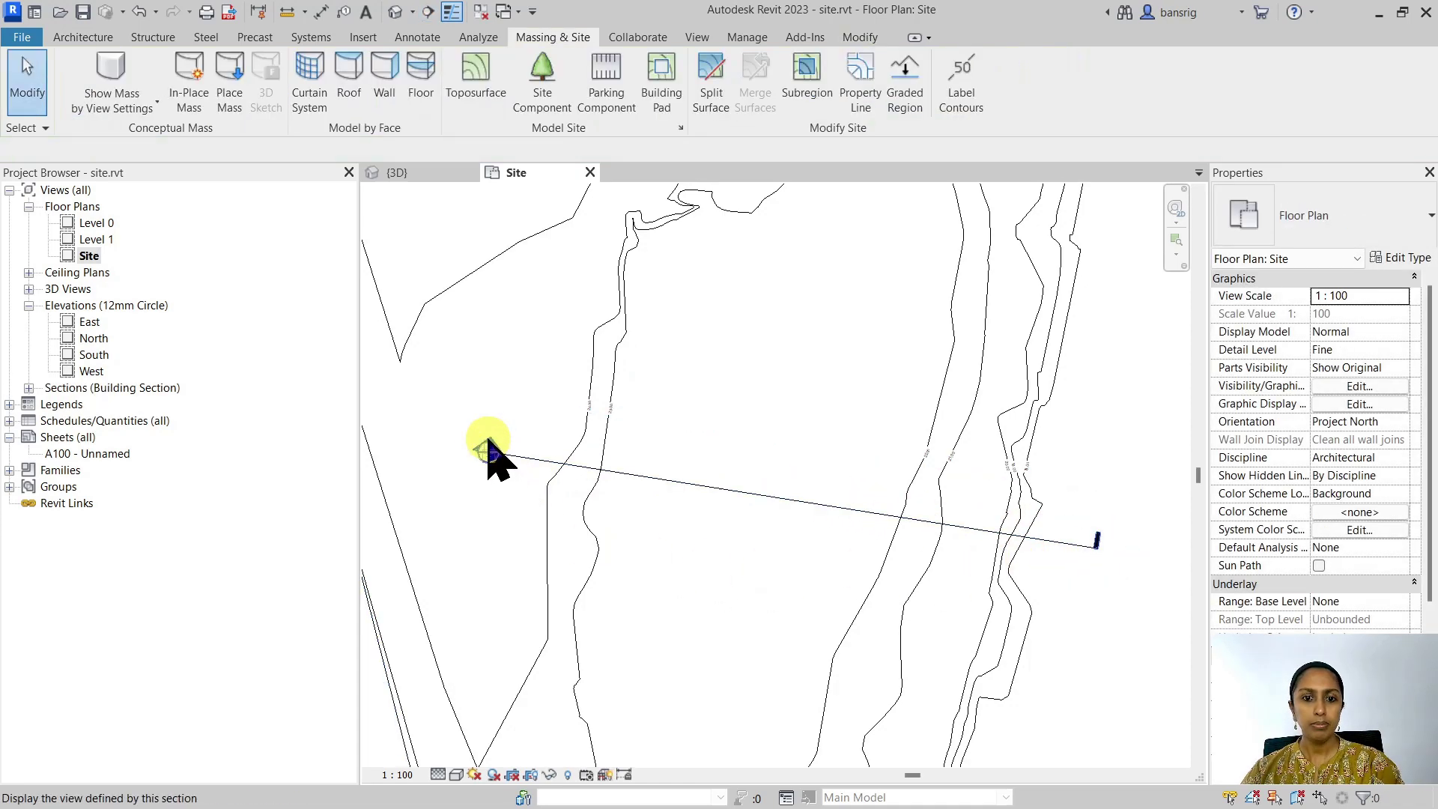
pyautogui.doubleClick(487, 452)
pyautogui.scroll(2, 728, 543)
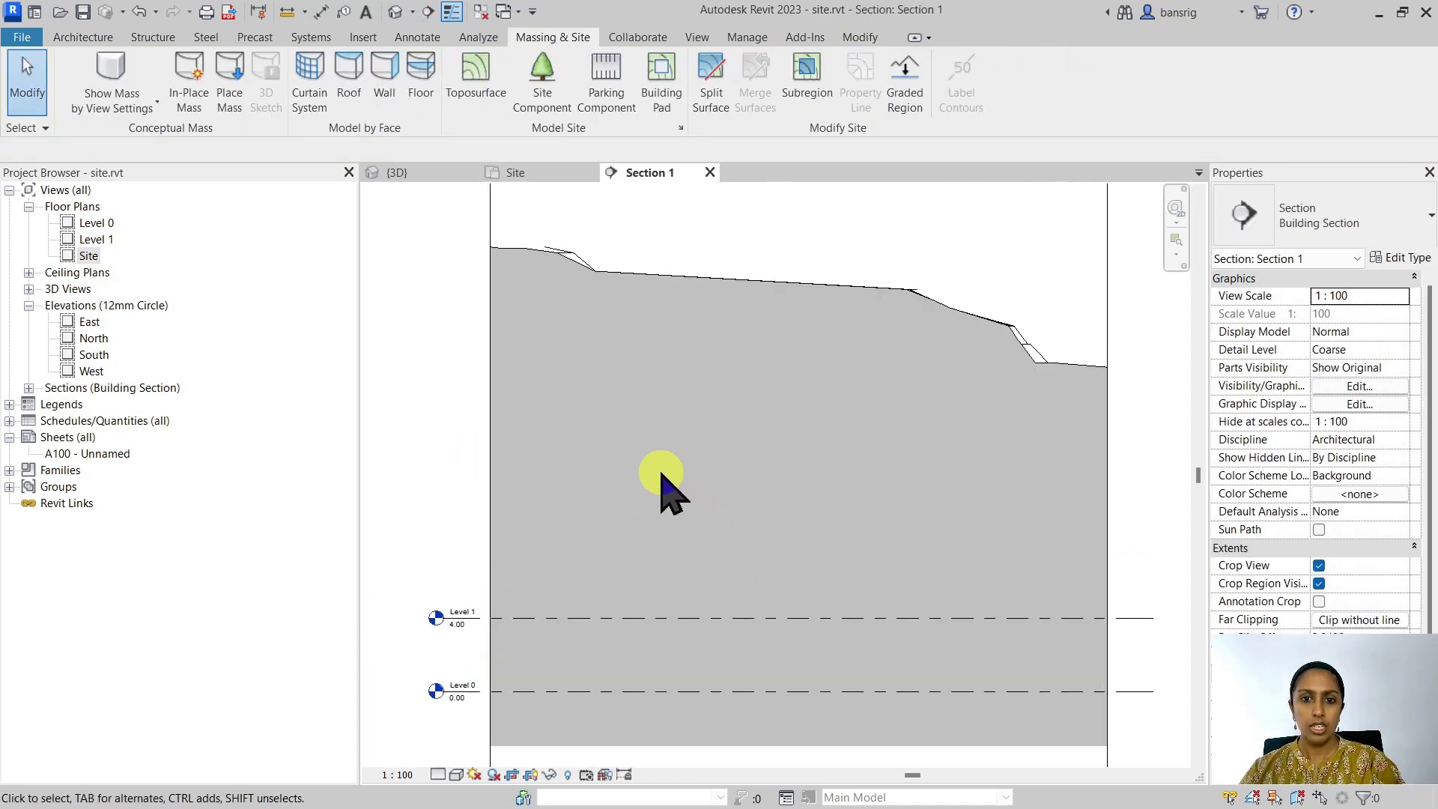
# Add a new level across the section at an elevation of about 21.40, aligned with the ends of the existing levels.
pyautogui.click(60, 39)
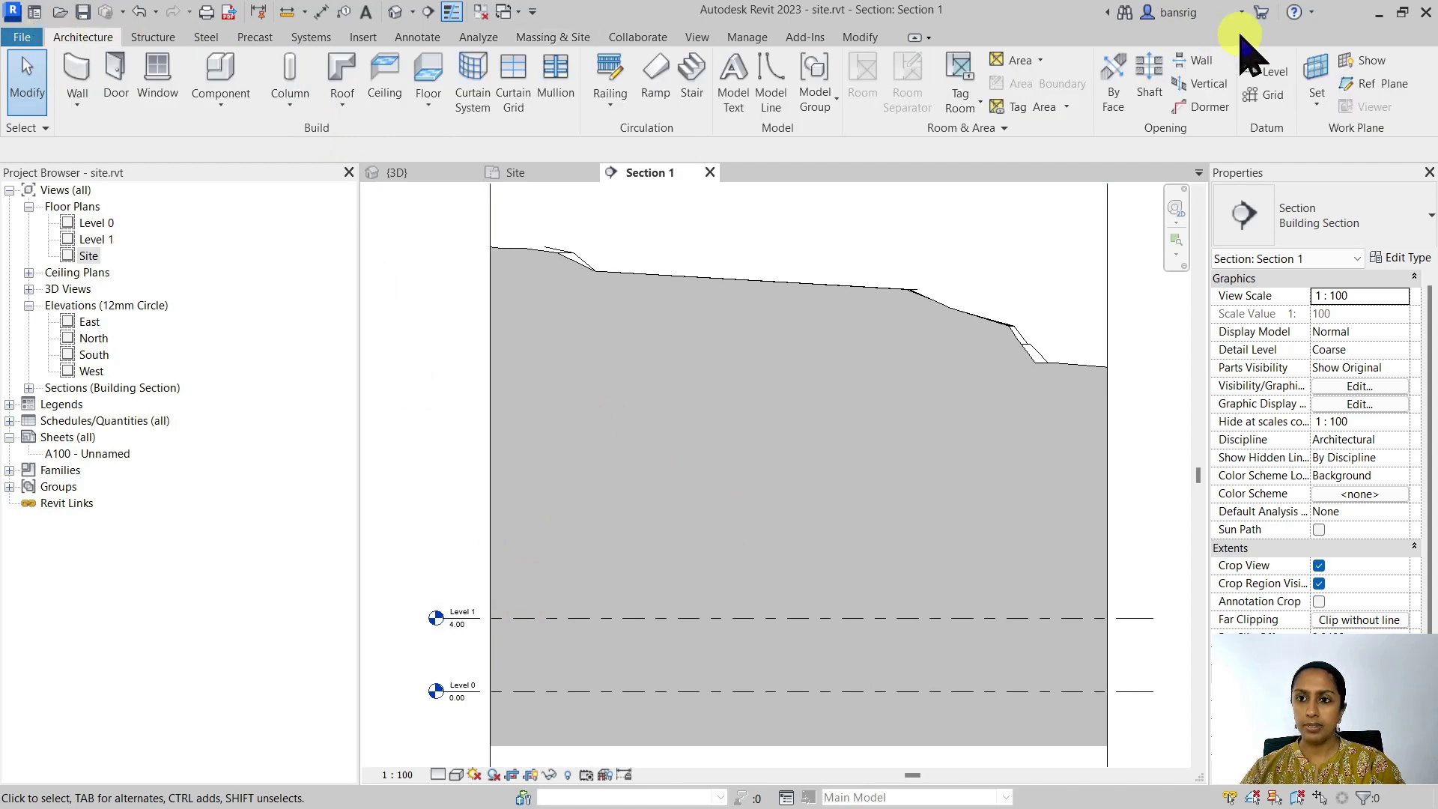
pyautogui.click(1266, 71)
pyautogui.click(442, 300)
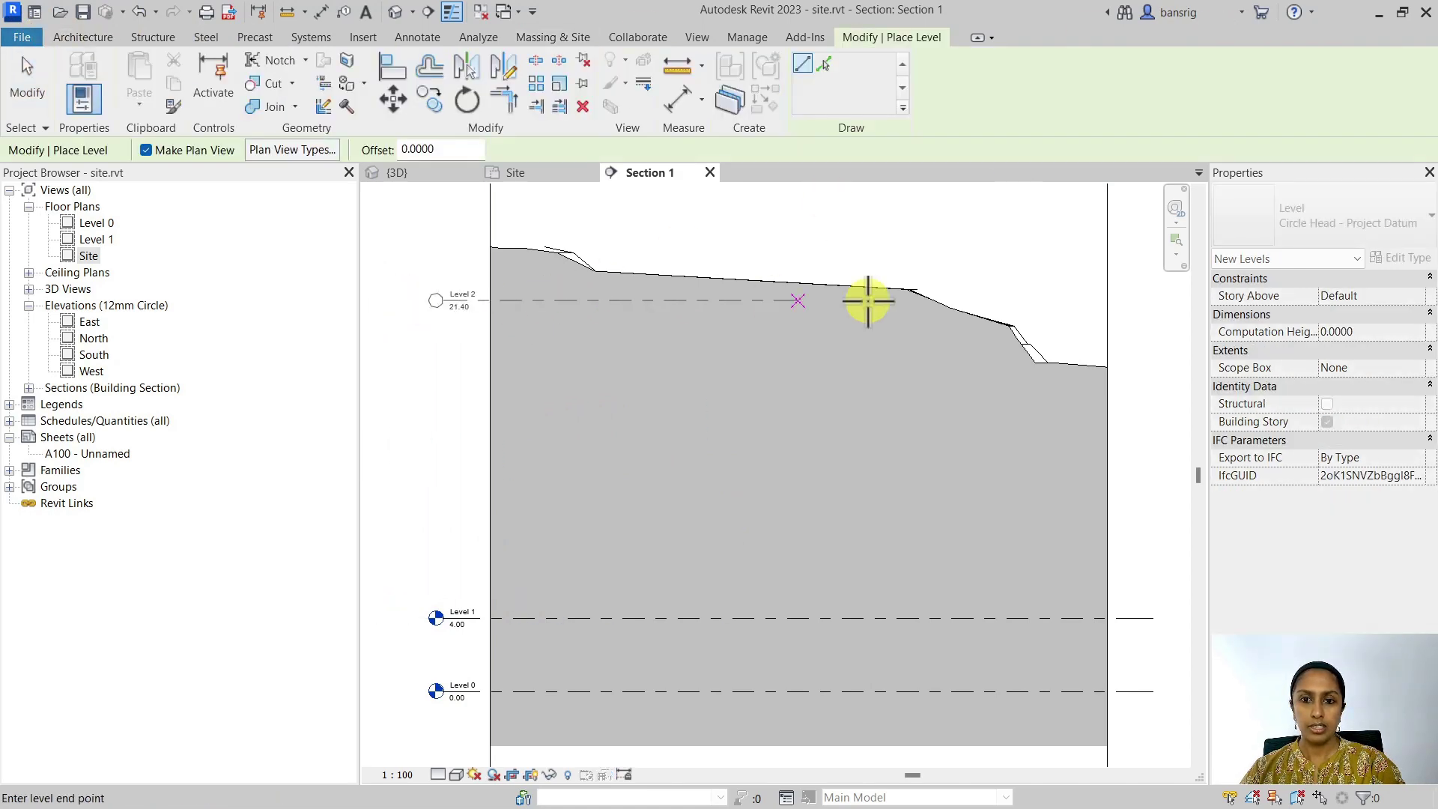
pyautogui.click(1150, 301)
pyautogui.press('Escape')
pyautogui.press('Escape')
# Set the new upper level's elevation to 22.
pyautogui.click(531, 301)
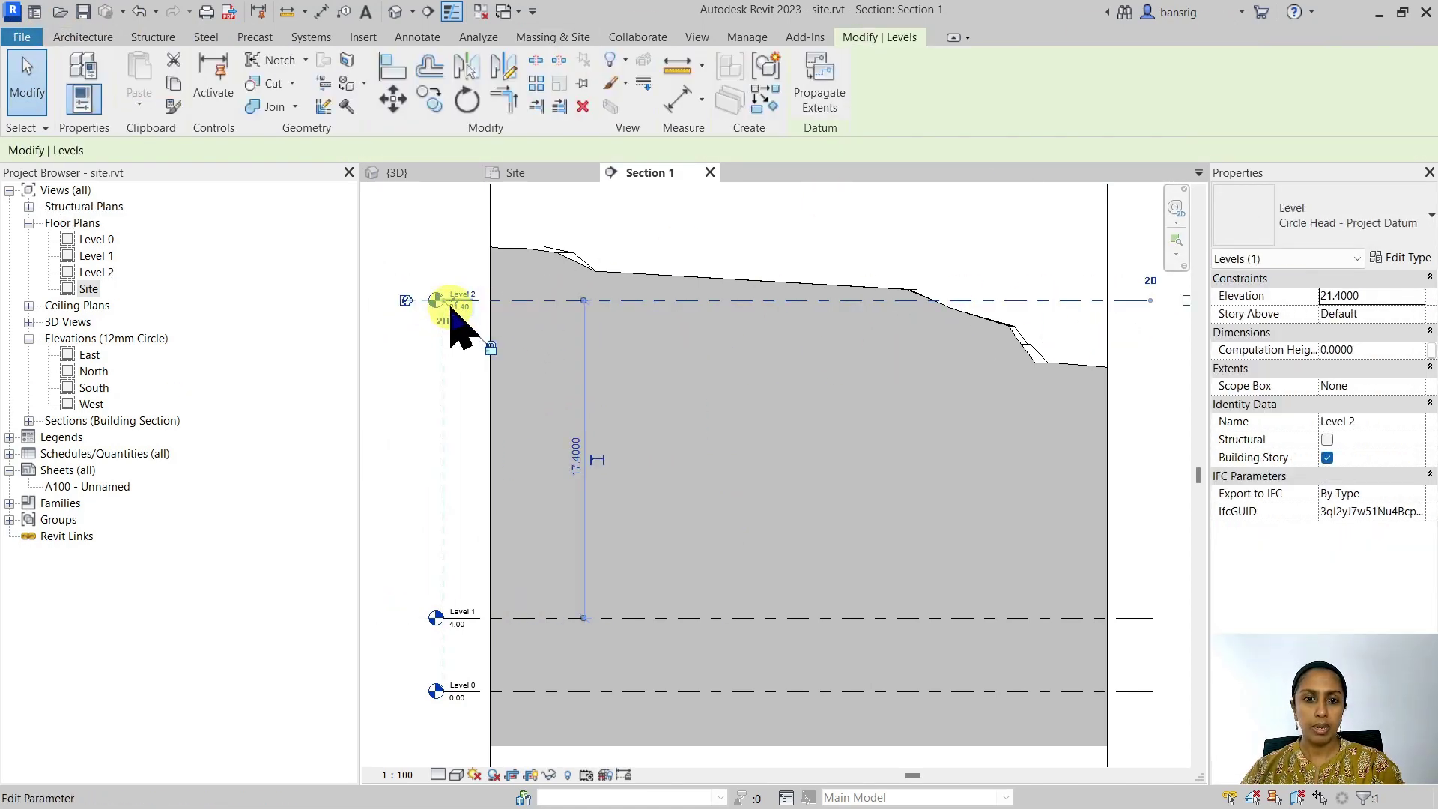
pyautogui.click(462, 309)
pyautogui.write('2')
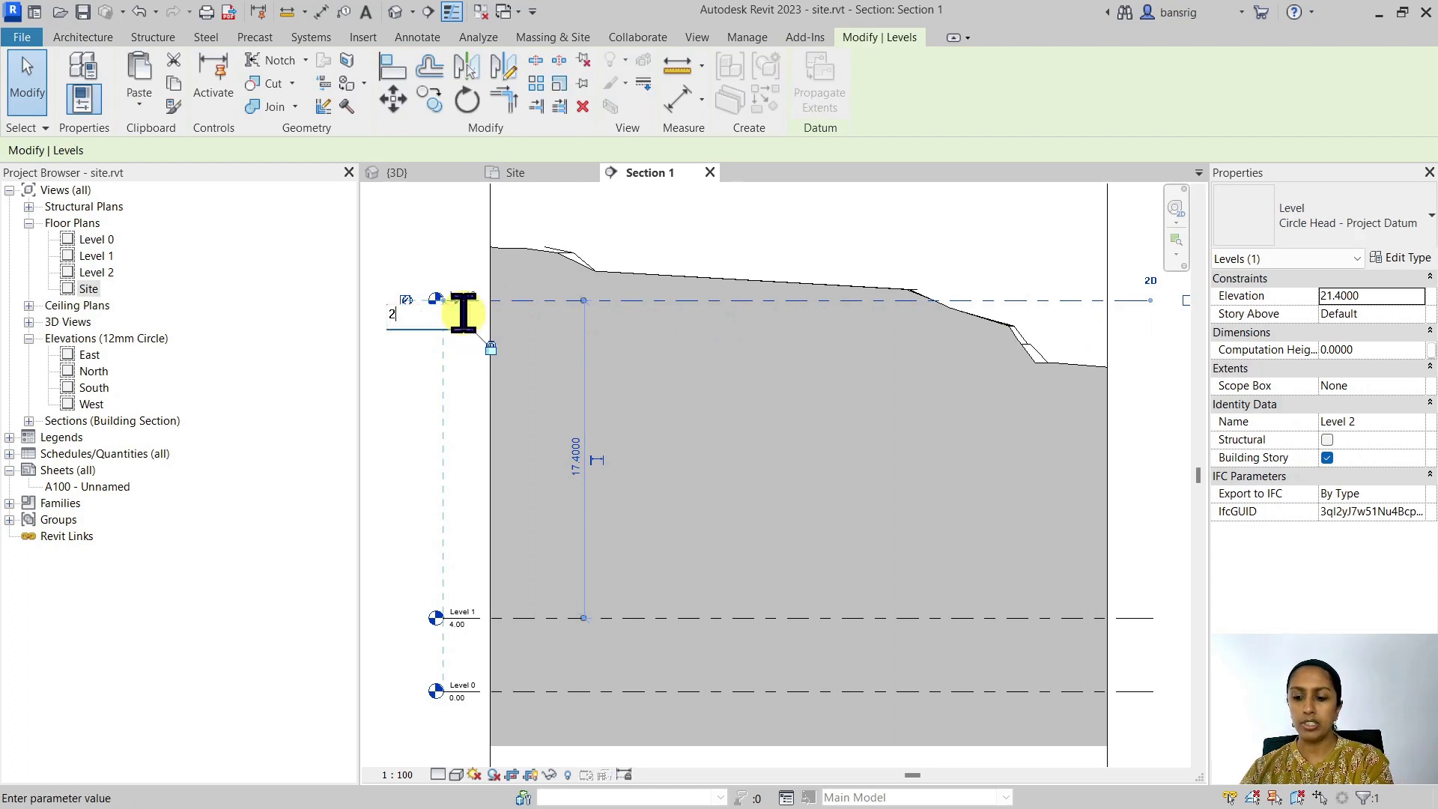
pyautogui.write('2')
pyautogui.press('Return')
# Rename the new upper level as Level 22 and view where it meets the terrain surface.
pyautogui.click(470, 284)
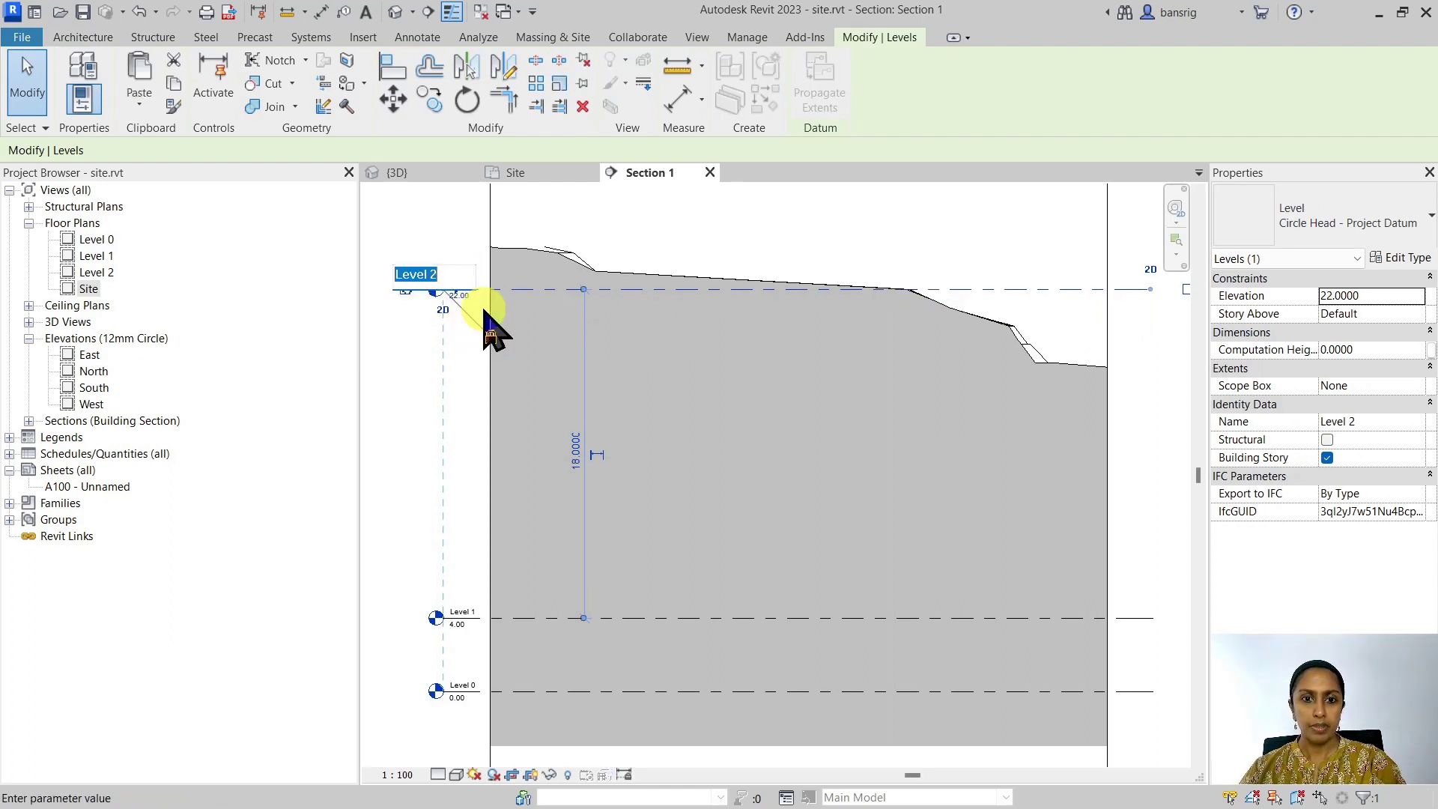
pyautogui.press('End')
pyautogui.write('2')
pyautogui.press('Return')
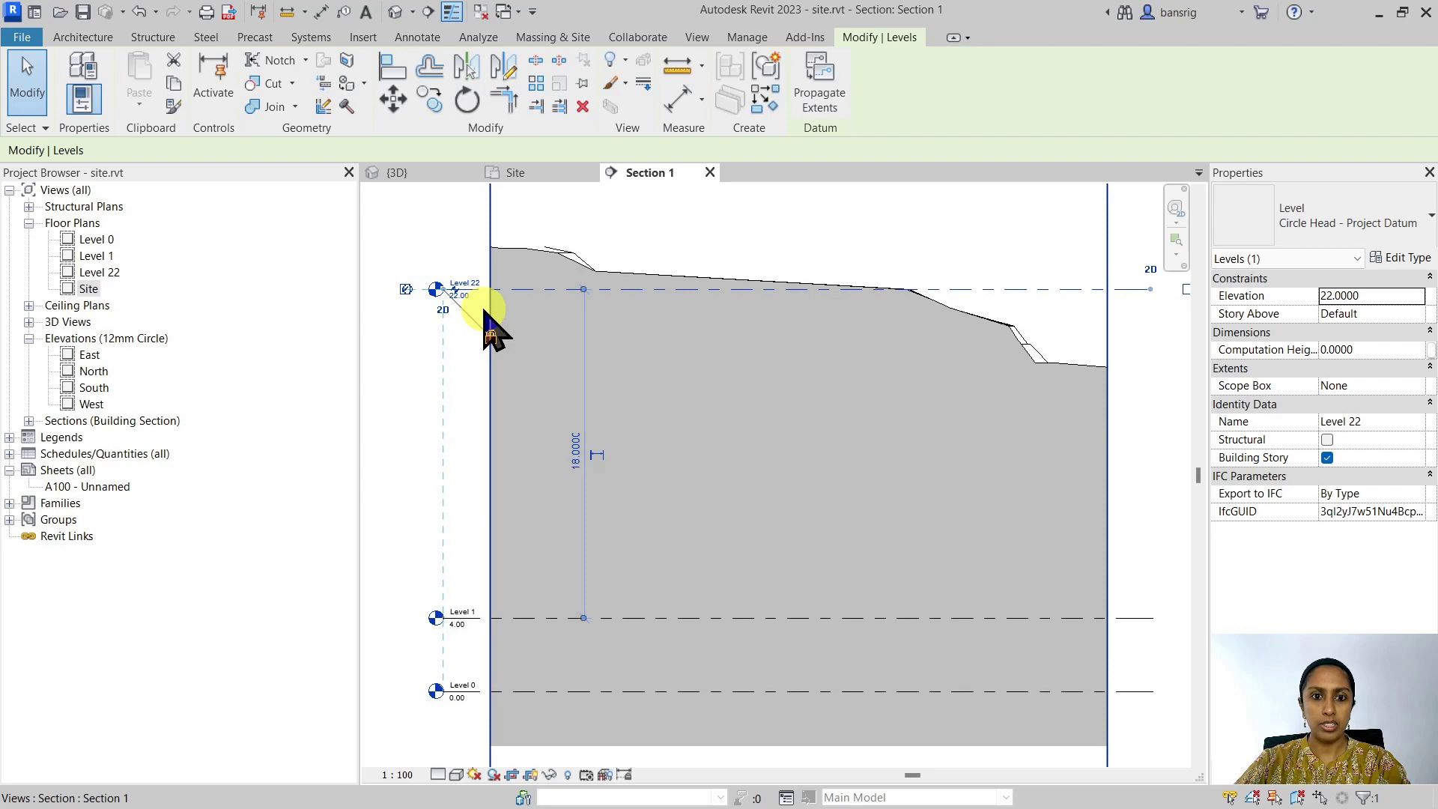
pyautogui.click(496, 233)
pyautogui.scroll(2, 481, 304)
pyautogui.moveTo(616, 452); pyautogui.dragTo(514, 532, button='middle')
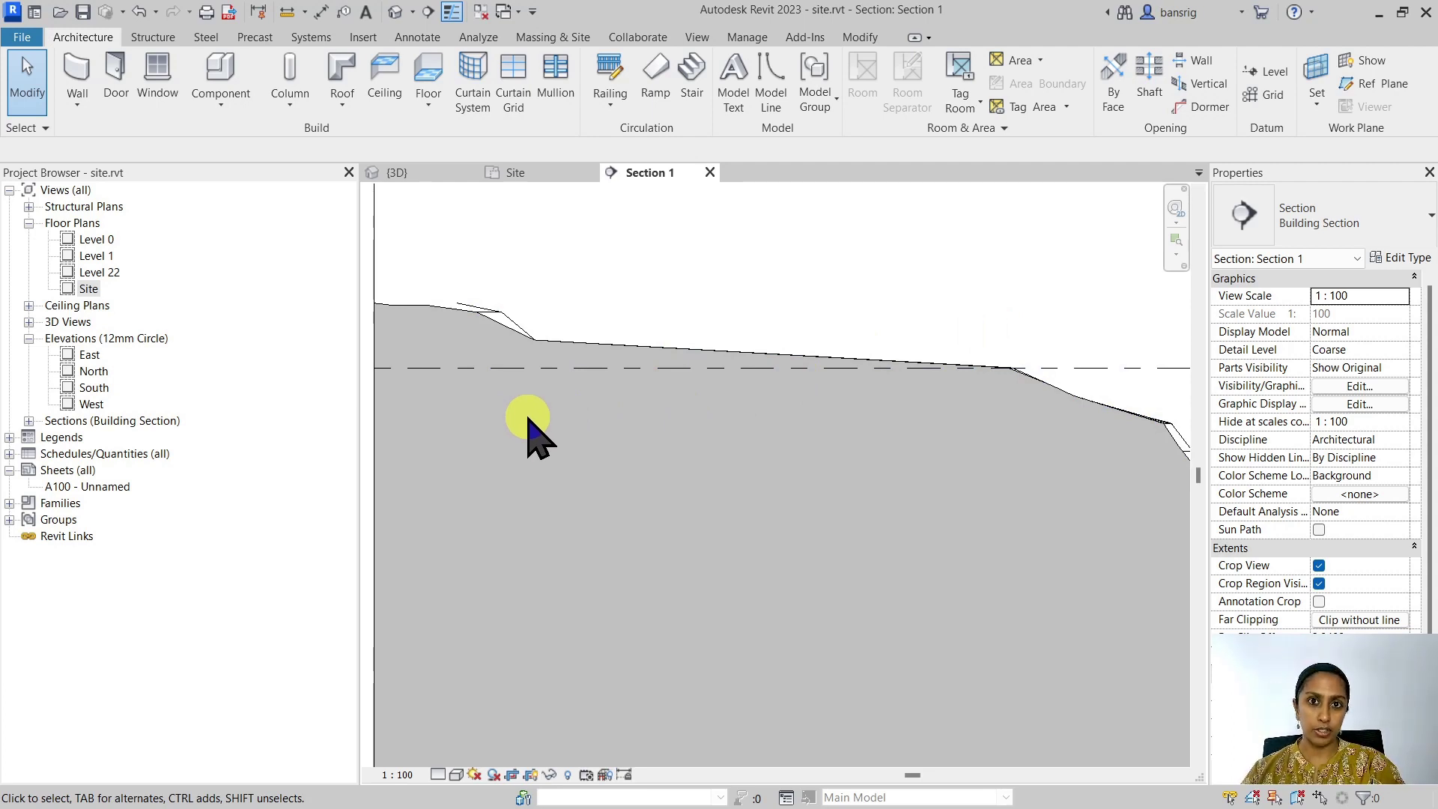
# Open the Level 22 floor plan at the area around the section line.
pyautogui.click(543, 36)
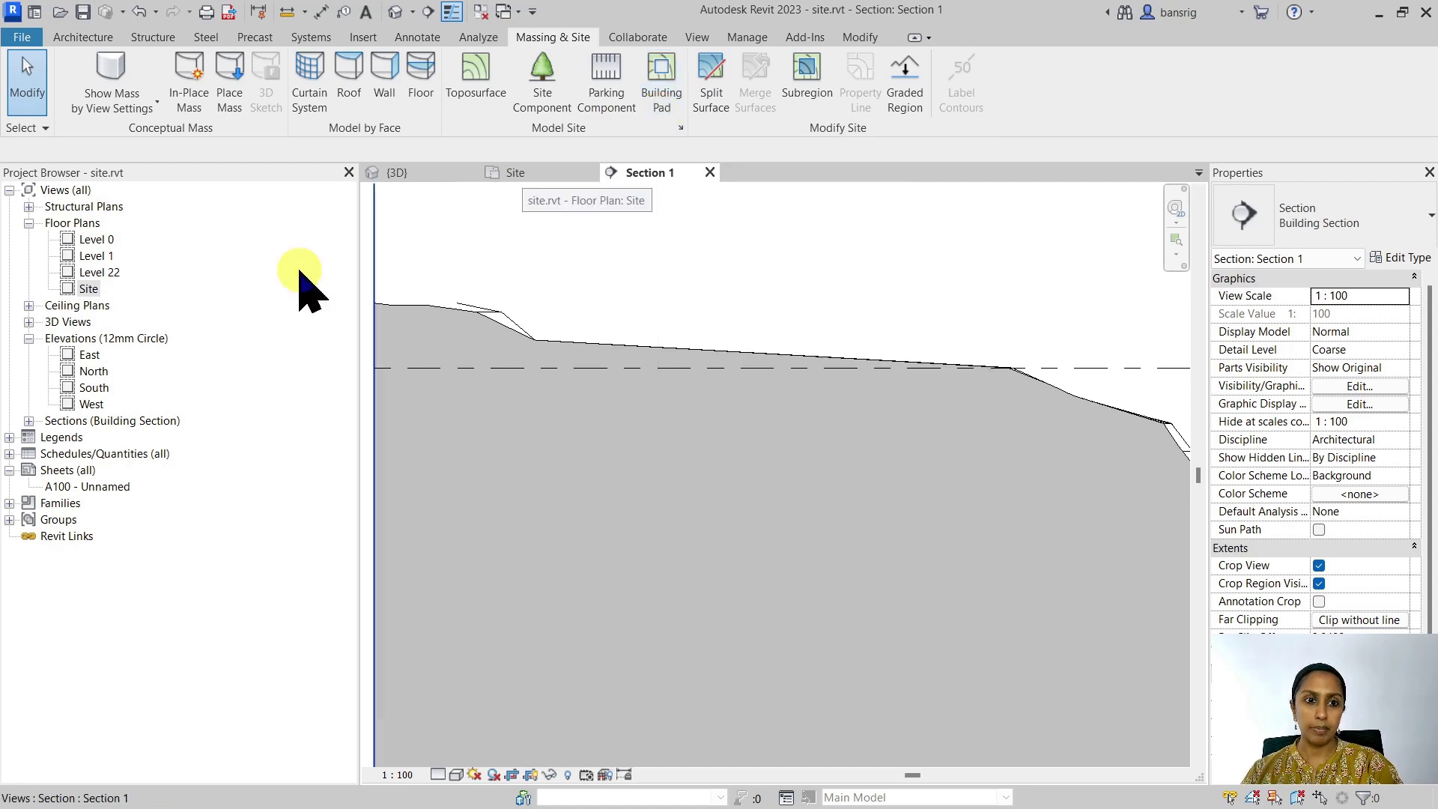
pyautogui.doubleClick(97, 273)
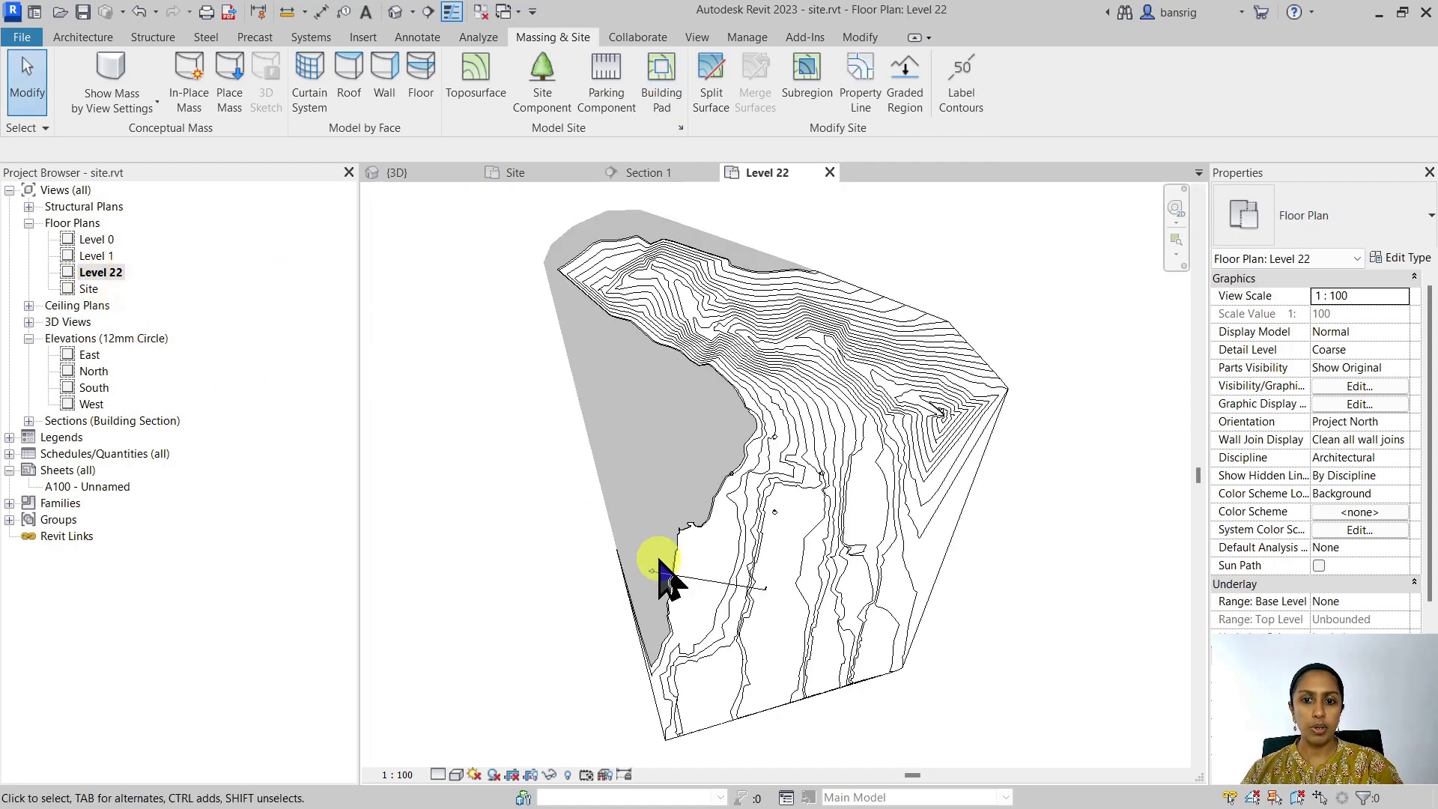
pyautogui.scroll(5, 677, 636)
pyautogui.scroll(1, 692, 655)
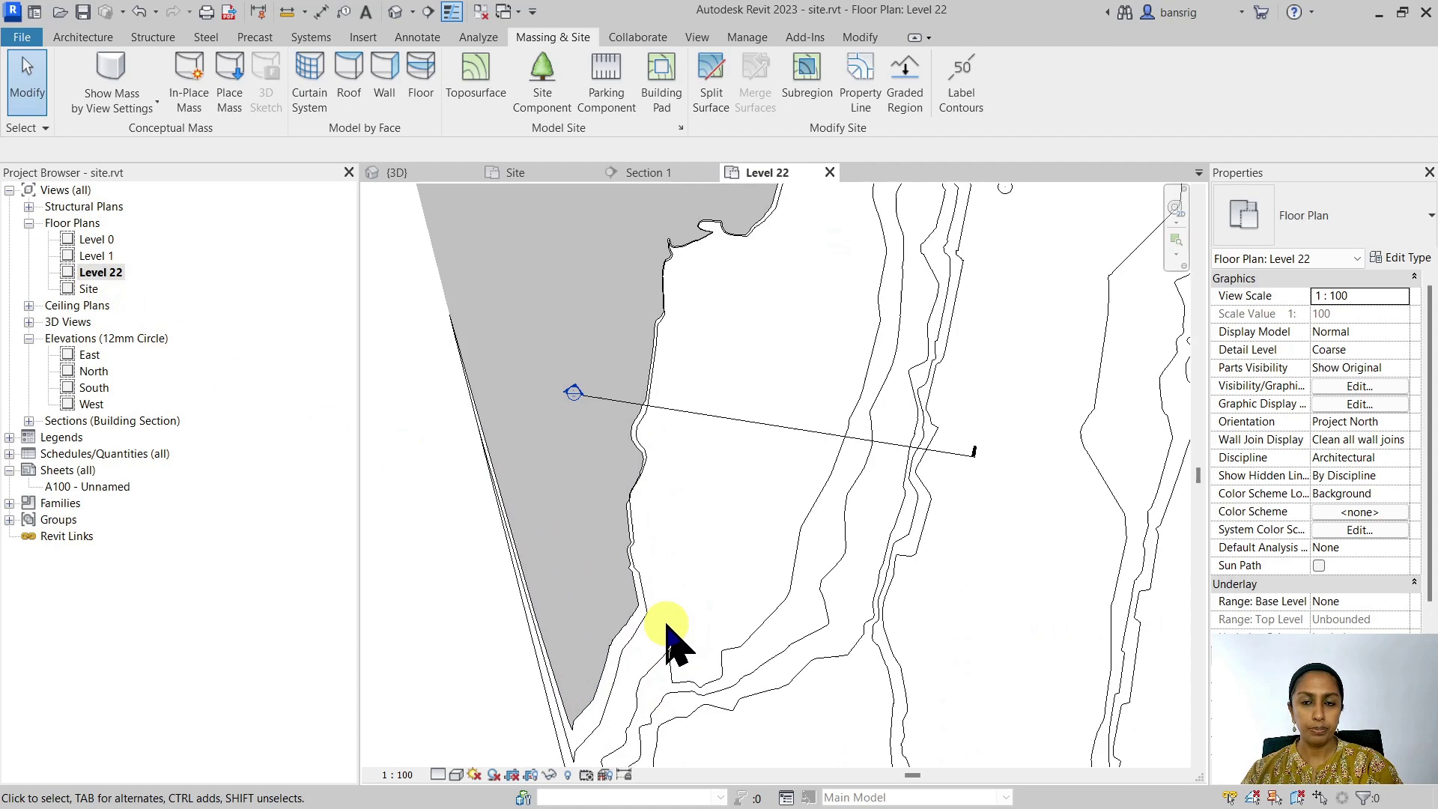
# Create a building pad on Level 22 from a closed five-sided boundary of straight lines, crossing the section line beside the cut terrain.
pyautogui.click(665, 108)
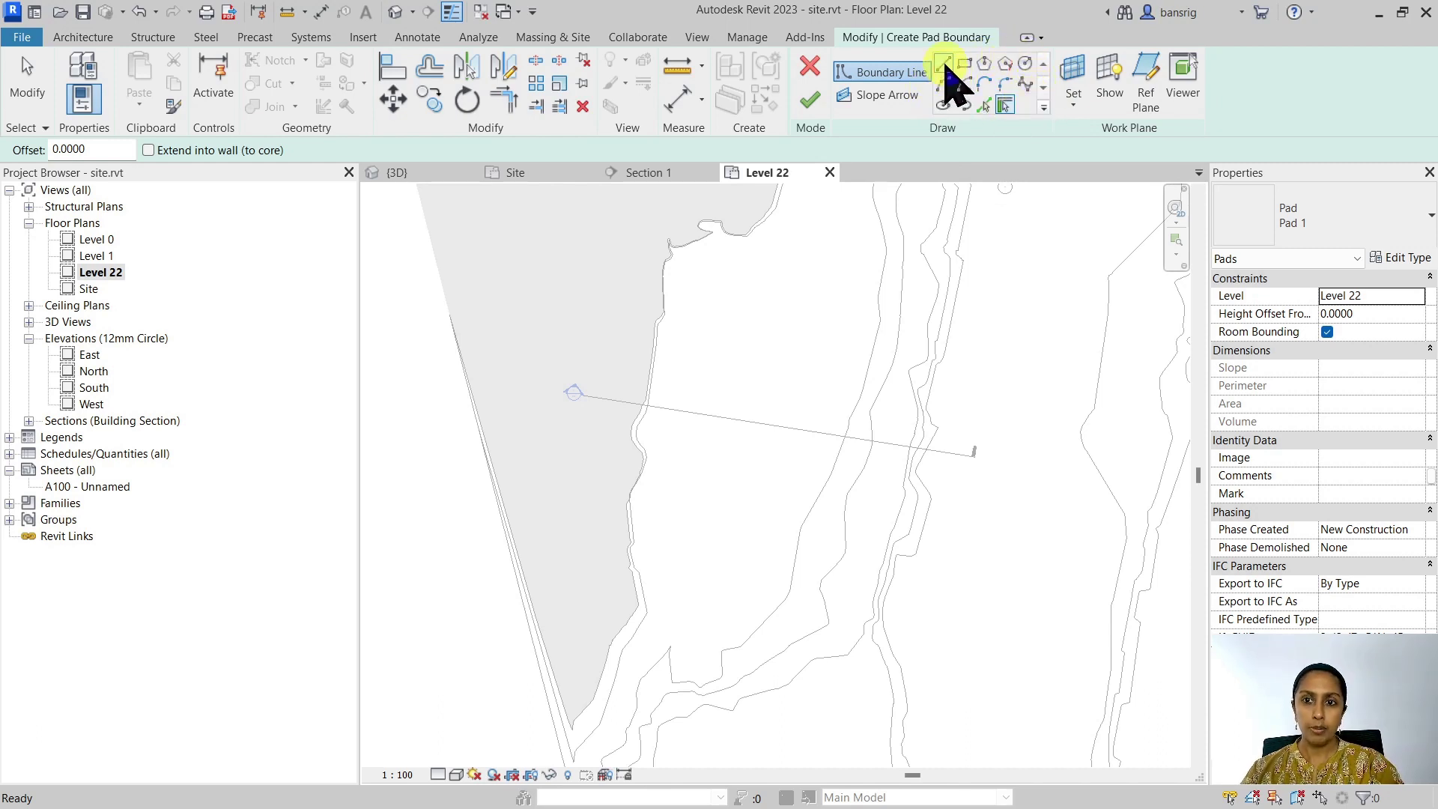
pyautogui.click(944, 64)
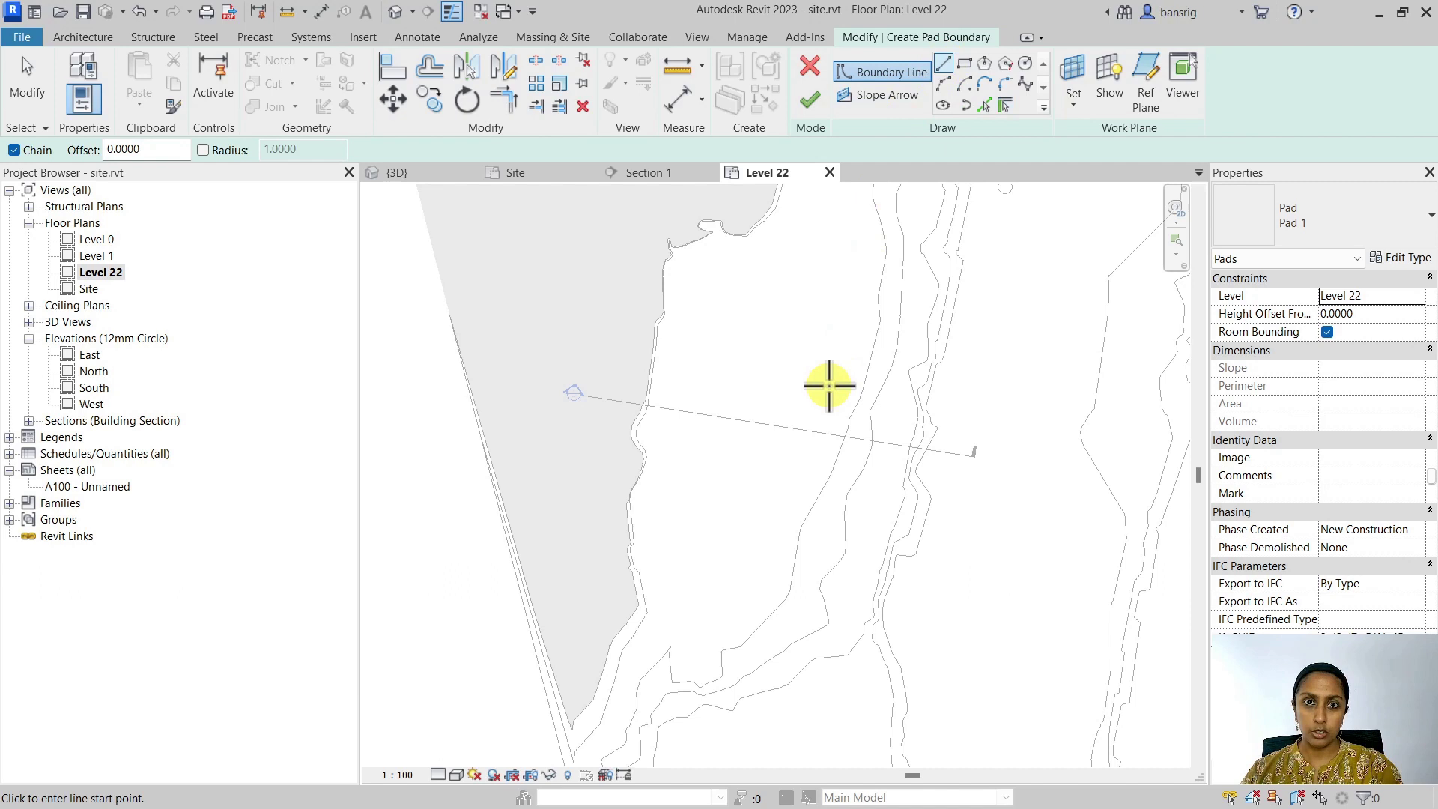
pyautogui.click(666, 482)
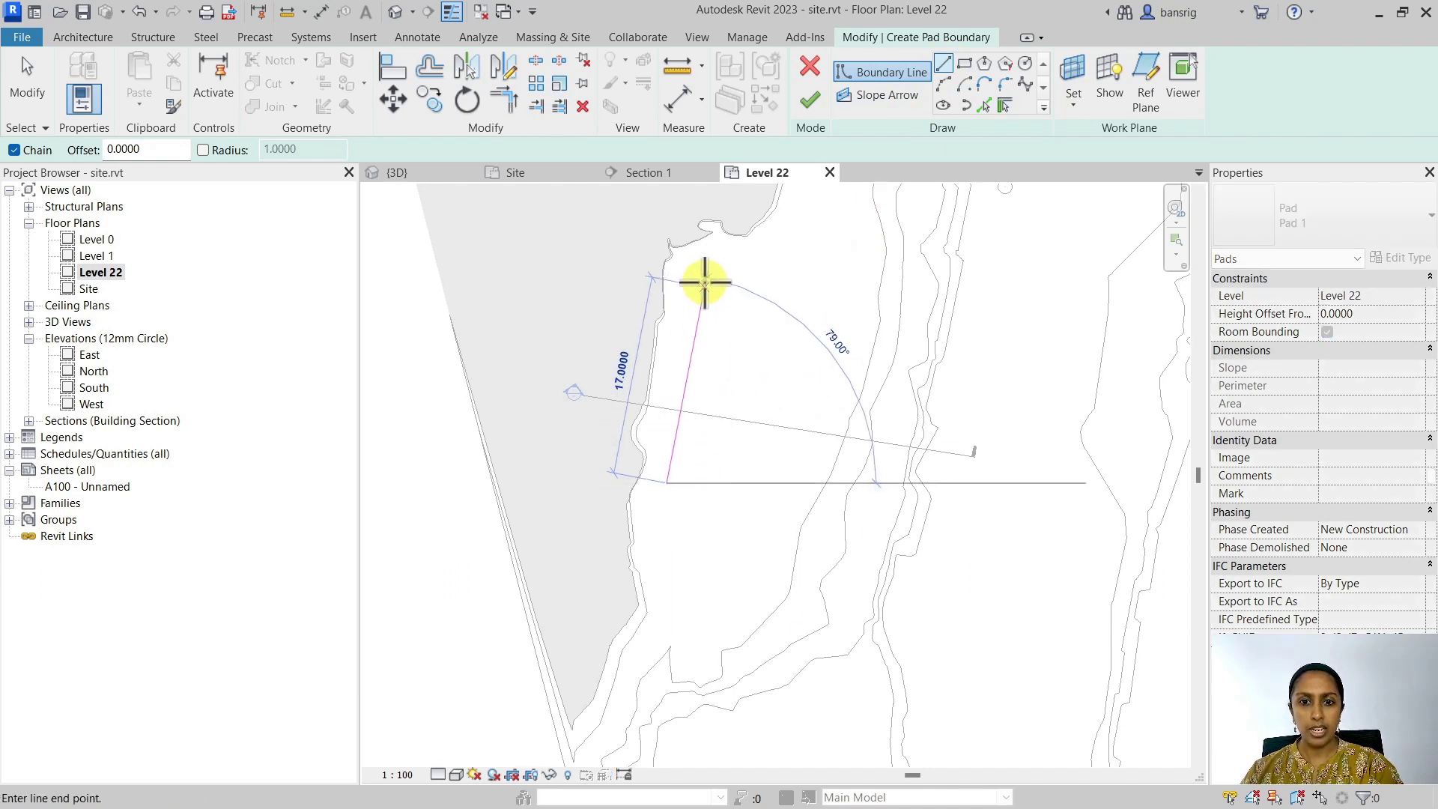
pyautogui.click(703, 263)
pyautogui.click(861, 294)
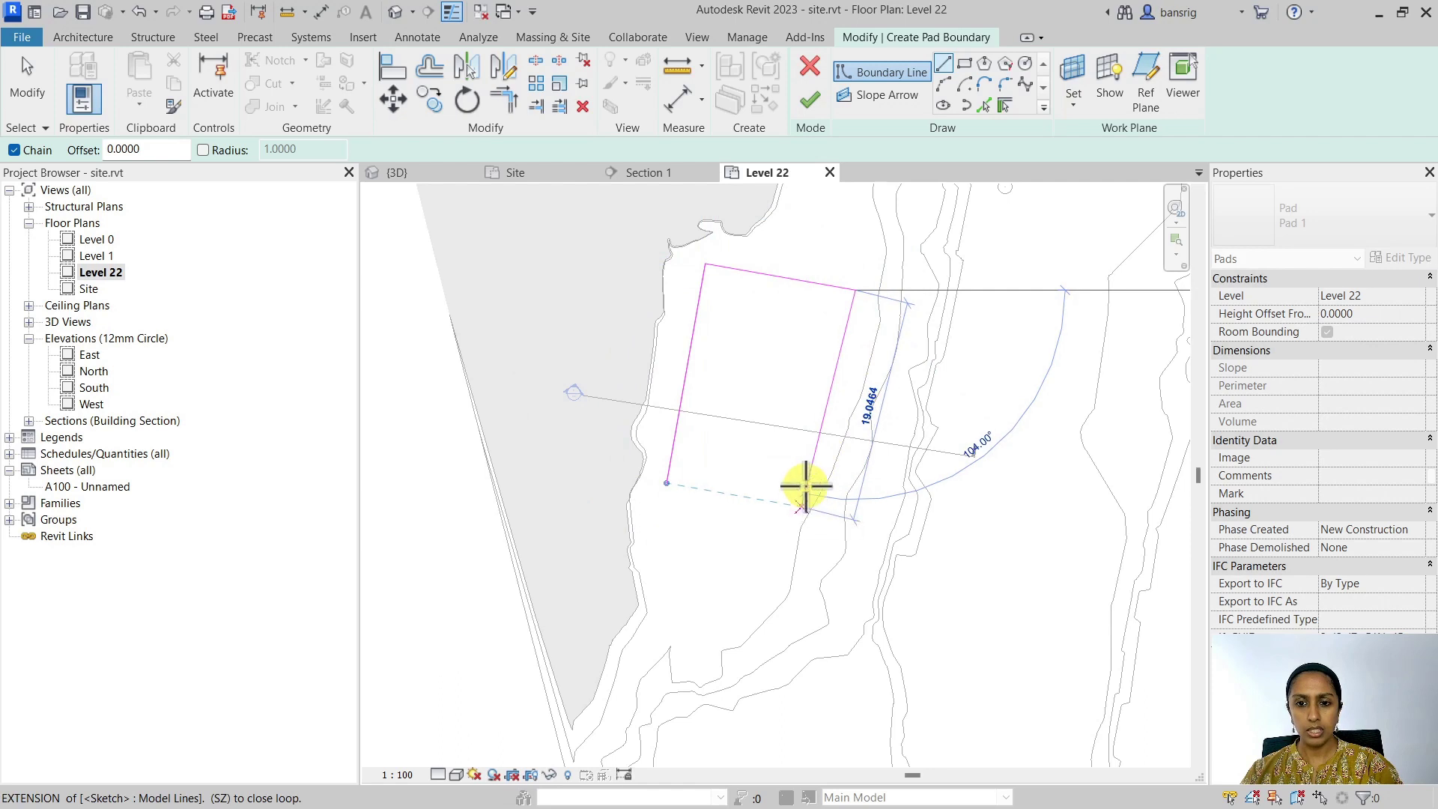
pyautogui.click(831, 417)
pyautogui.click(771, 509)
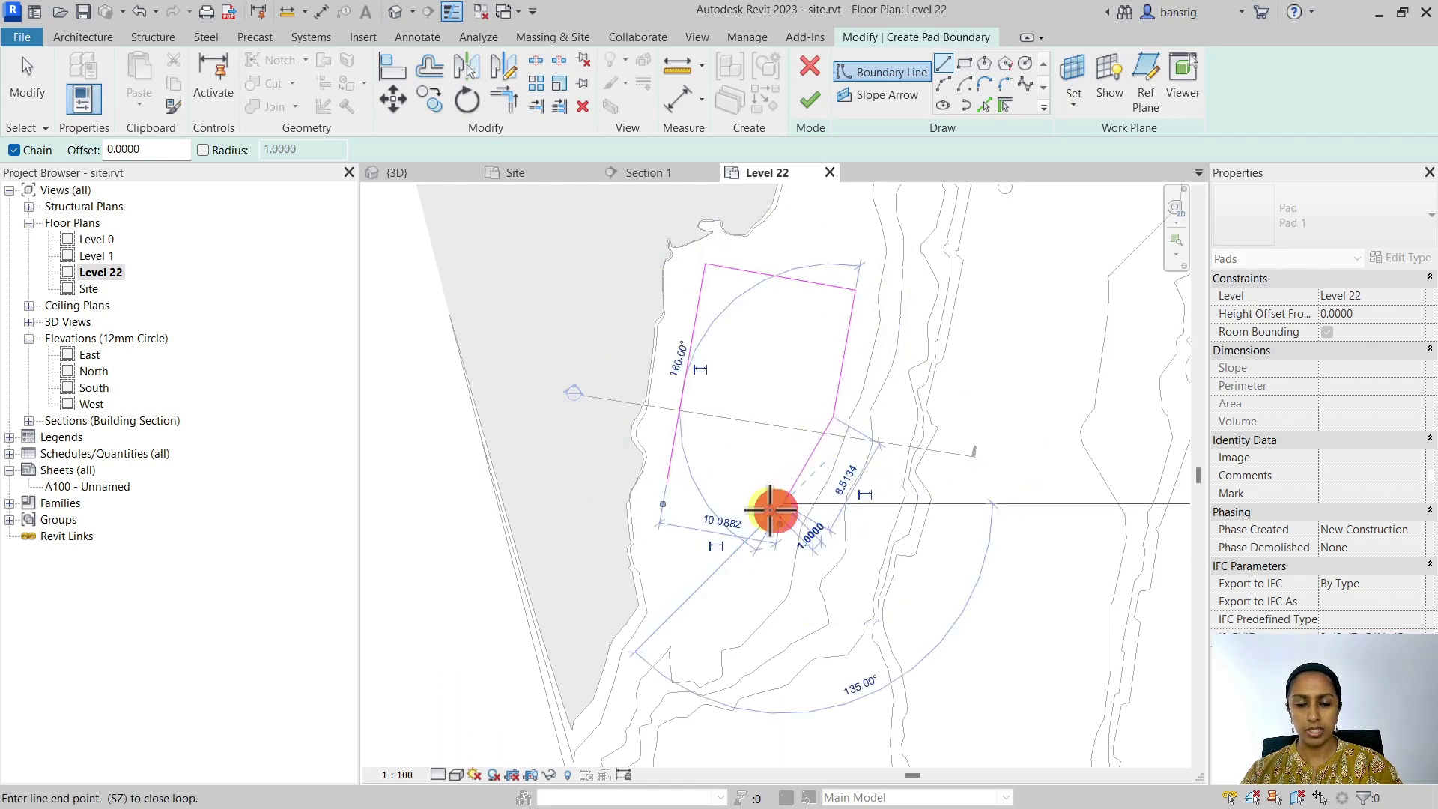
pyautogui.click(667, 485)
pyautogui.press('Escape')
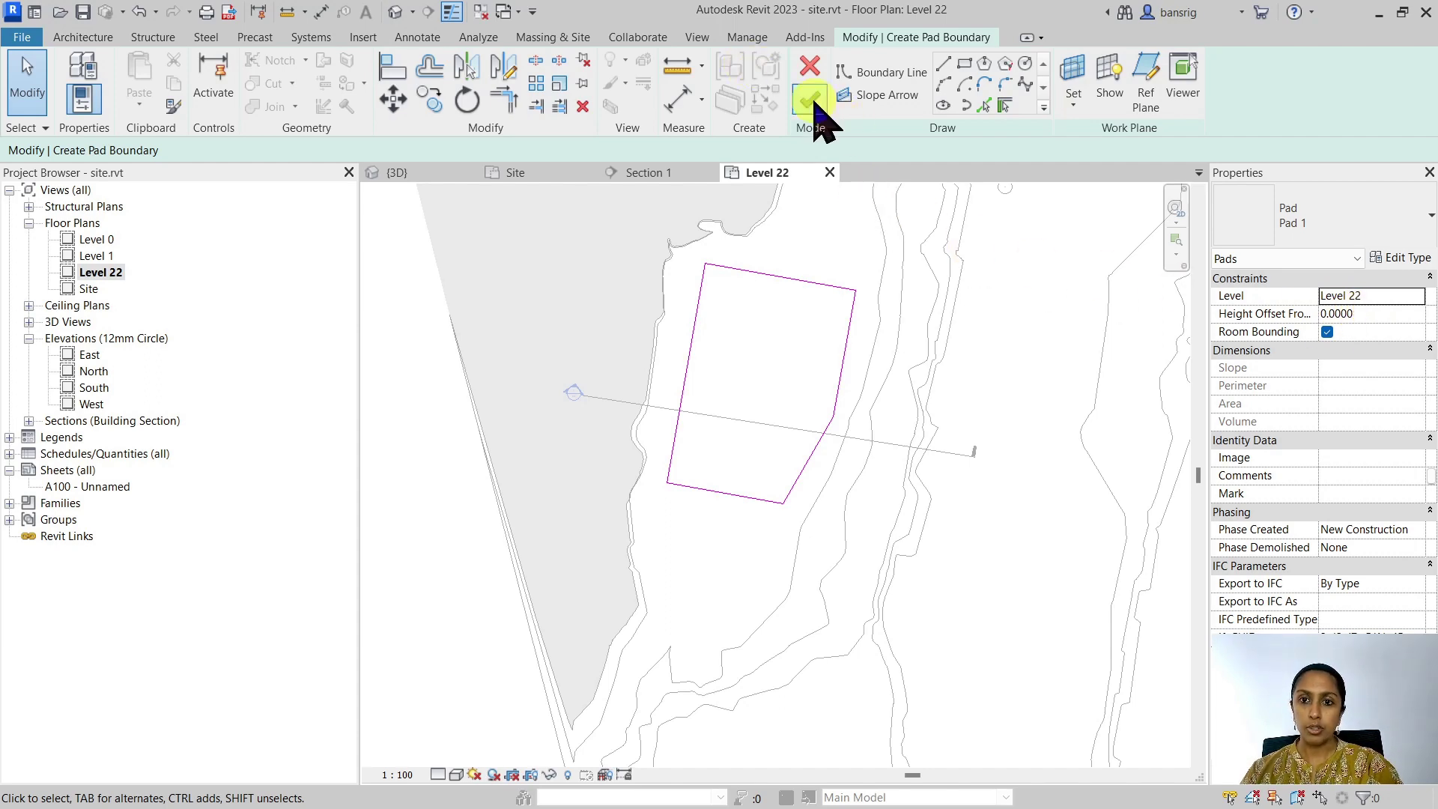
pyautogui.click(810, 102)
# Examine in the Section 1 view how the building pad cuts into the terrain at Level 22.
pyautogui.doubleClick(577, 392)
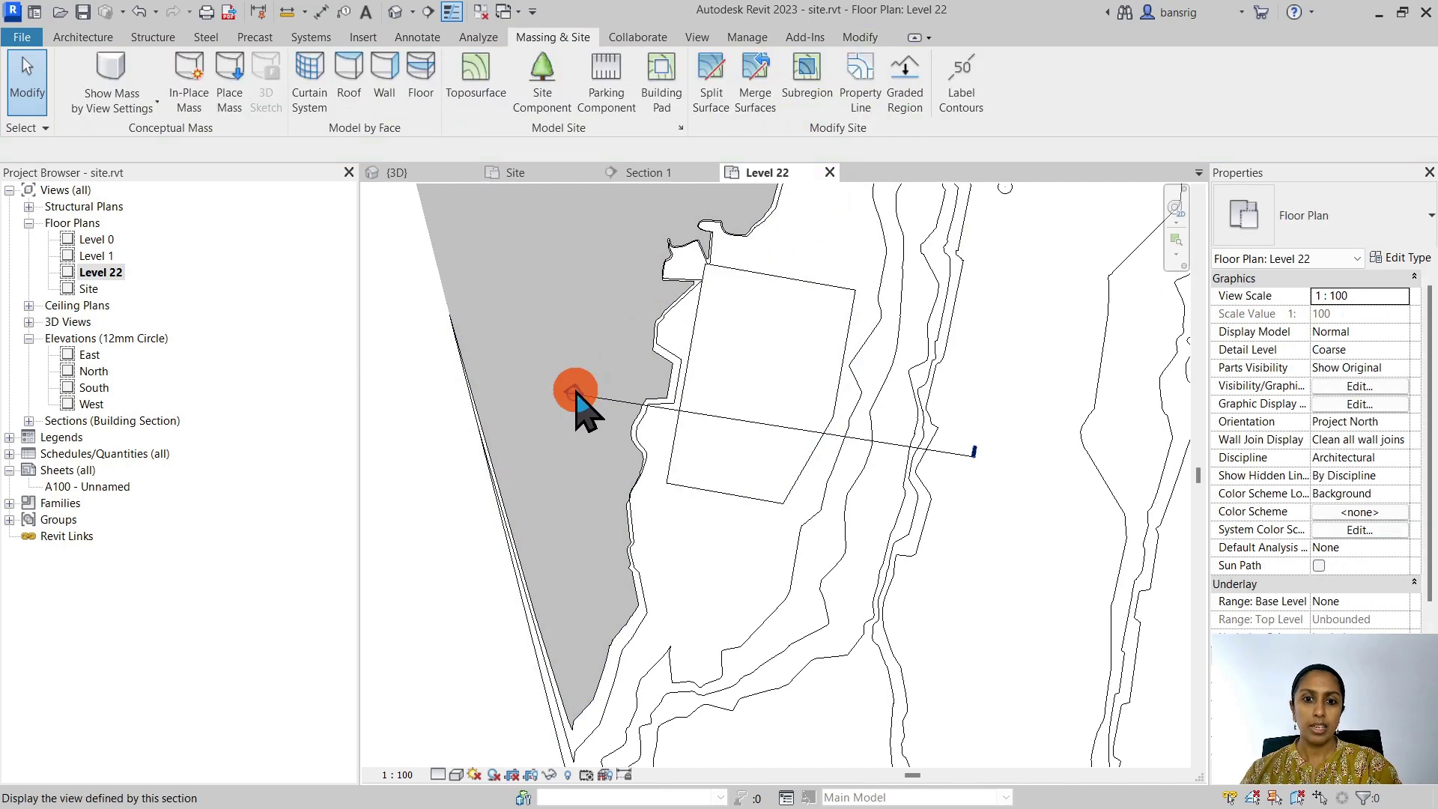
pyautogui.scroll(3, 642, 379)
pyautogui.moveTo(642, 379); pyautogui.dragTo(579, 389, button='middle')
pyautogui.moveTo(748, 417); pyautogui.dragTo(996, 449, button='middle')
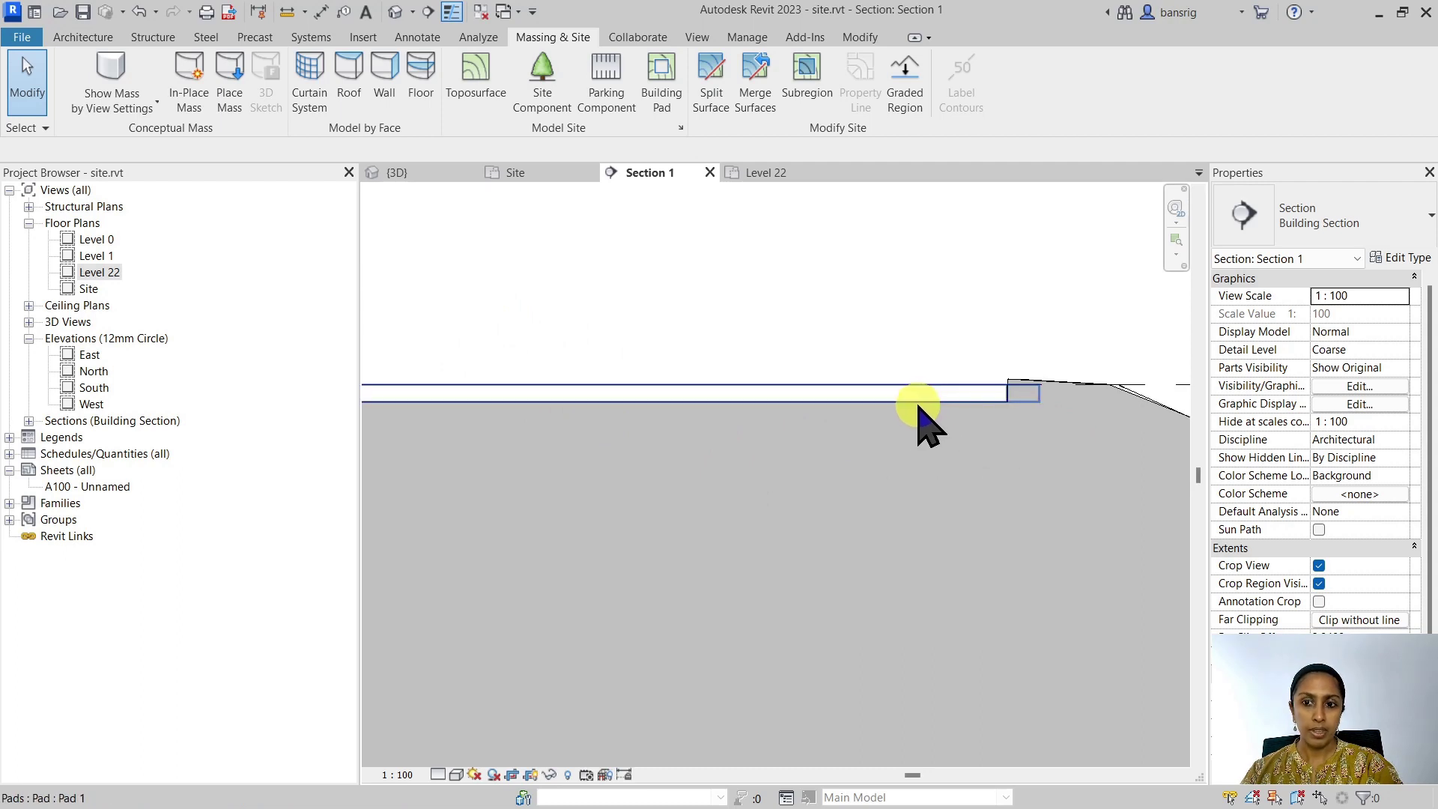
pyautogui.scroll(-2, 903, 391)
pyautogui.scroll(-2, 902, 390)
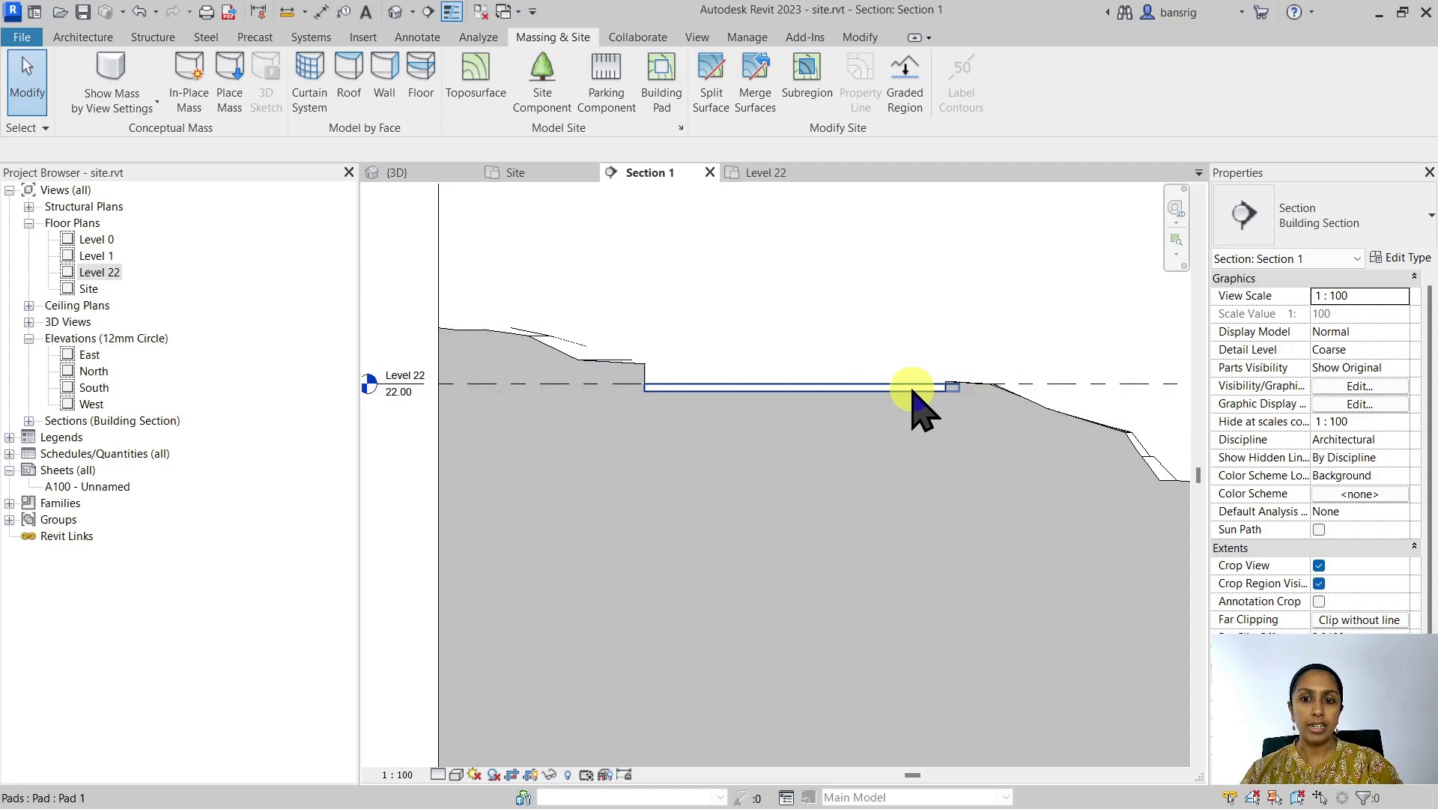
# Set the building pad's height offset from Level 22 to 2 in the 3D view.
pyautogui.click(396, 11)
pyautogui.keyDown('shift'); pyautogui.moveTo(575, 510); pyautogui.dragTo(906, 491, button='middle'); pyautogui.keyUp('shift')
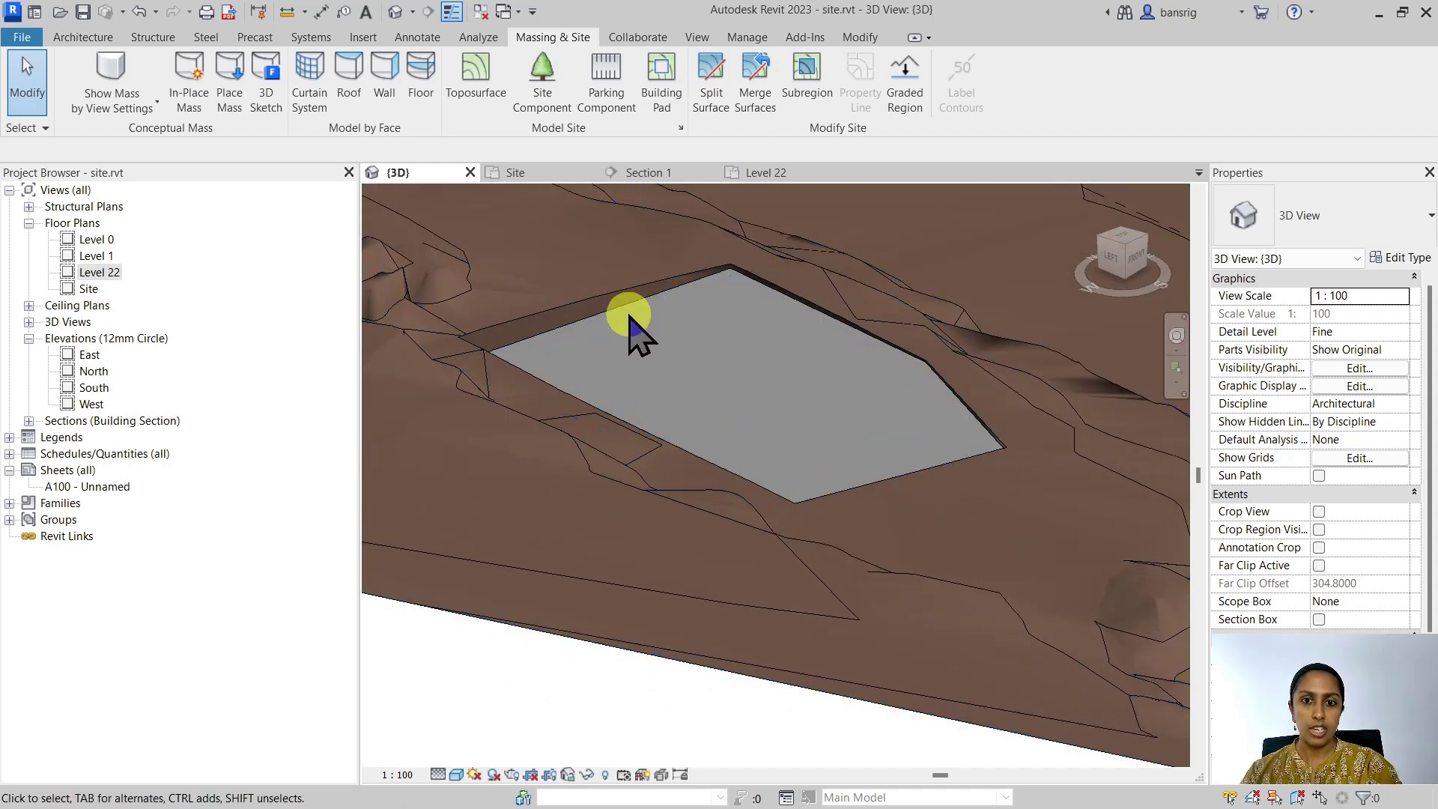
pyautogui.click(629, 309)
pyautogui.click(1378, 314)
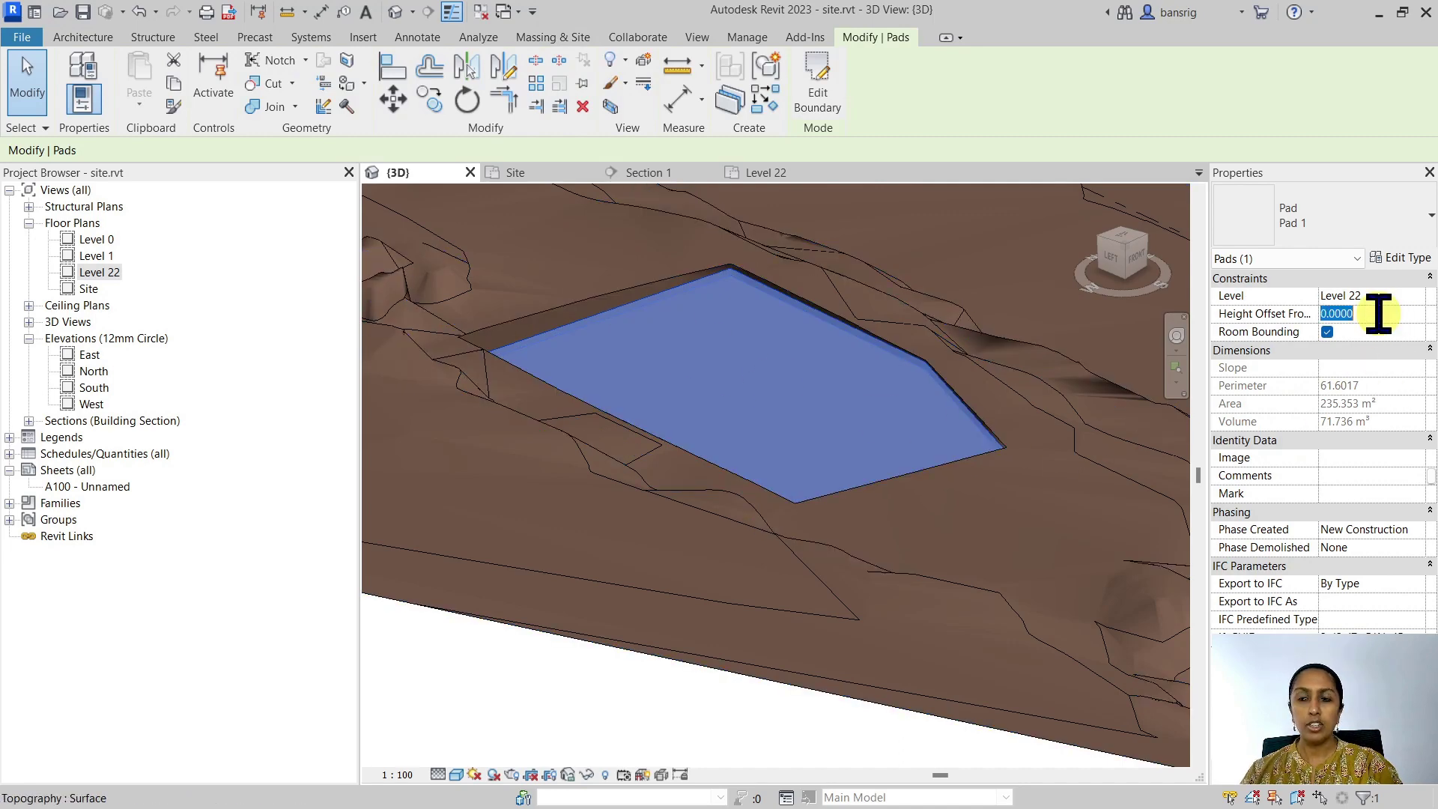
pyautogui.write('2')
pyautogui.press('Return')
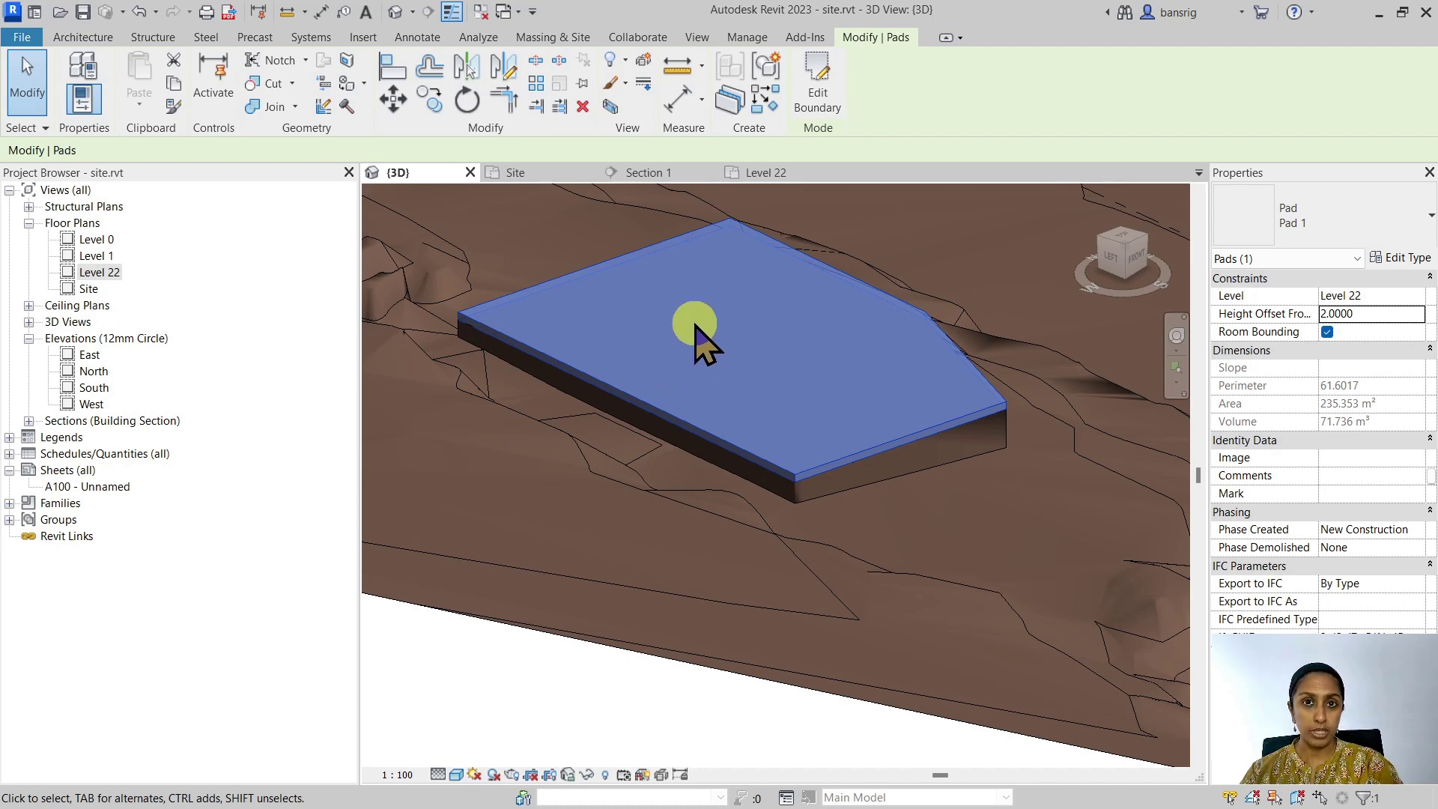
# Set the building pad's height offset to -2 and view the resulting excavation in the terrain.
pyautogui.keyDown('shift'); pyautogui.moveTo(947, 504); pyautogui.dragTo(571, 526, button='middle'); pyautogui.keyUp('shift')
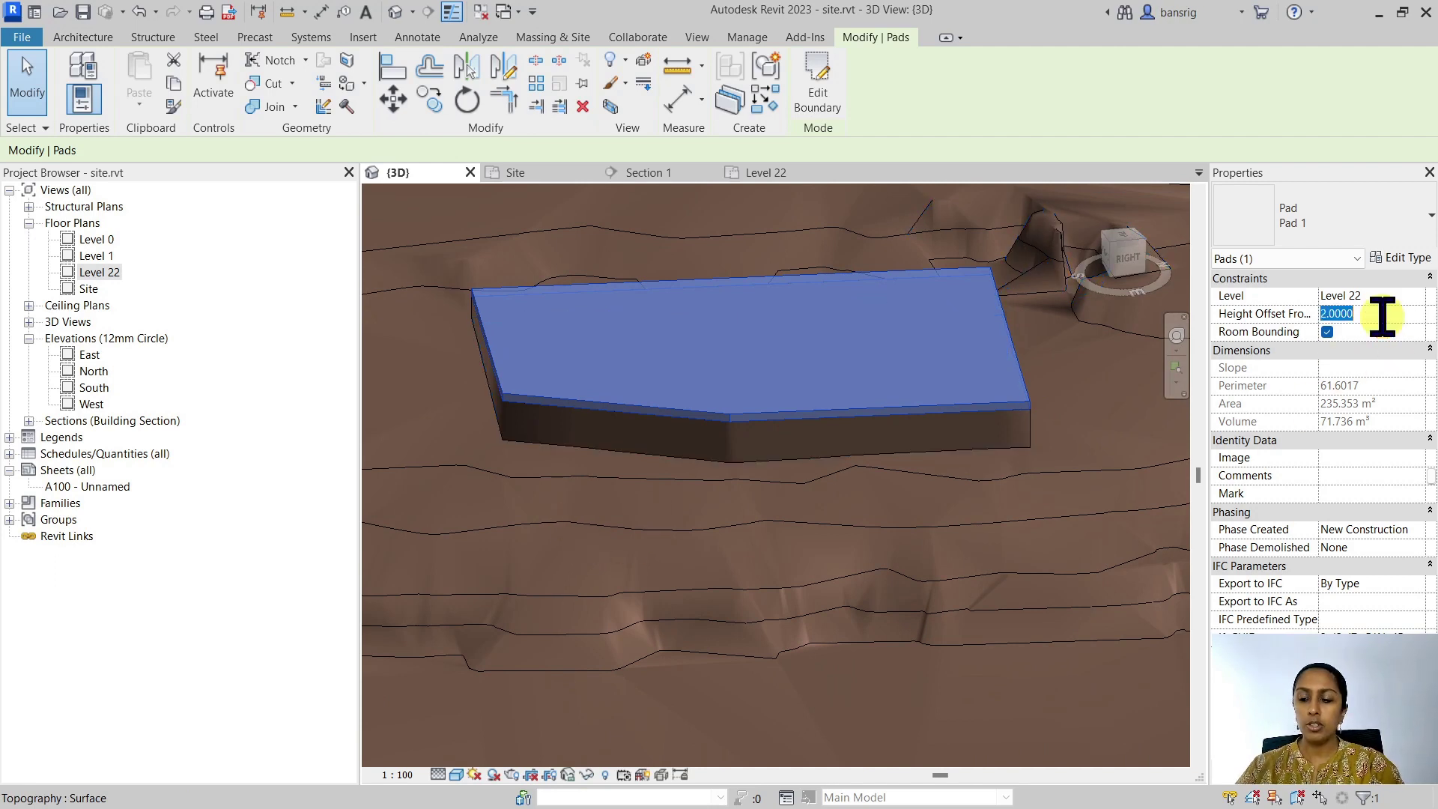
pyautogui.press('Return')
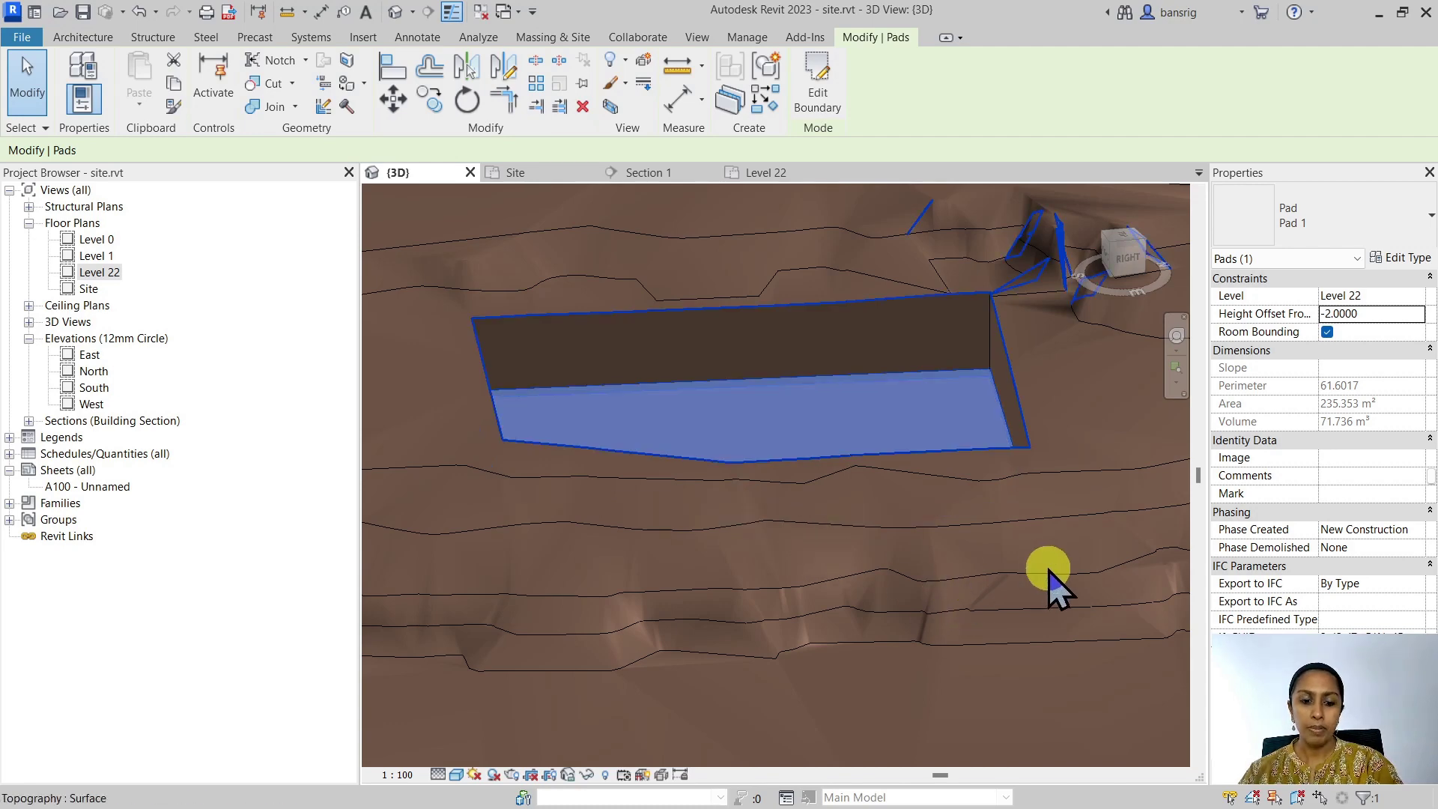
pyautogui.keyDown('shift'); pyautogui.moveTo(1050, 578); pyautogui.dragTo(875, 610, button='middle'); pyautogui.keyUp('shift')
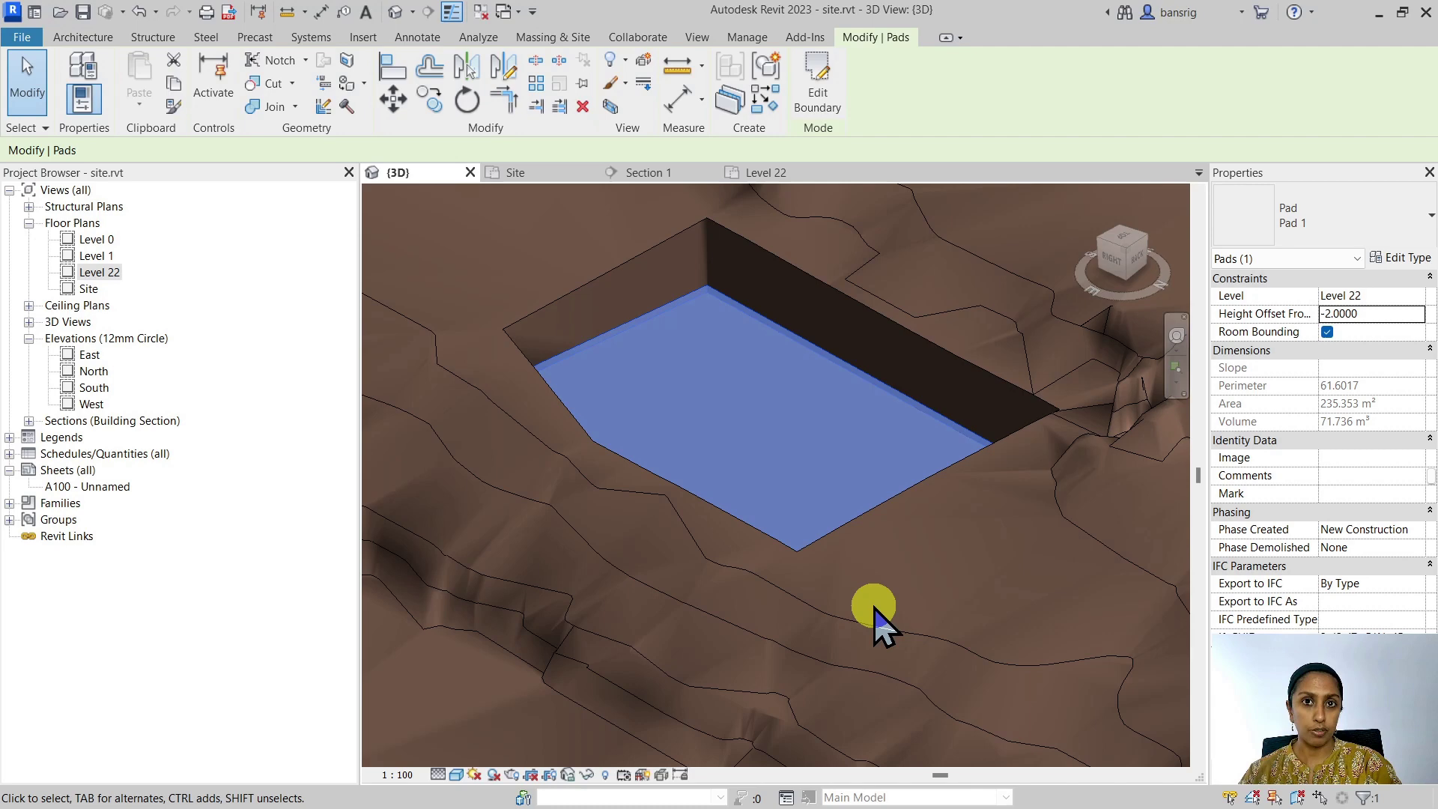
pyautogui.keyDown('shift'); pyautogui.moveTo(941, 629); pyautogui.dragTo(919, 642, button='middle'); pyautogui.keyUp('shift')
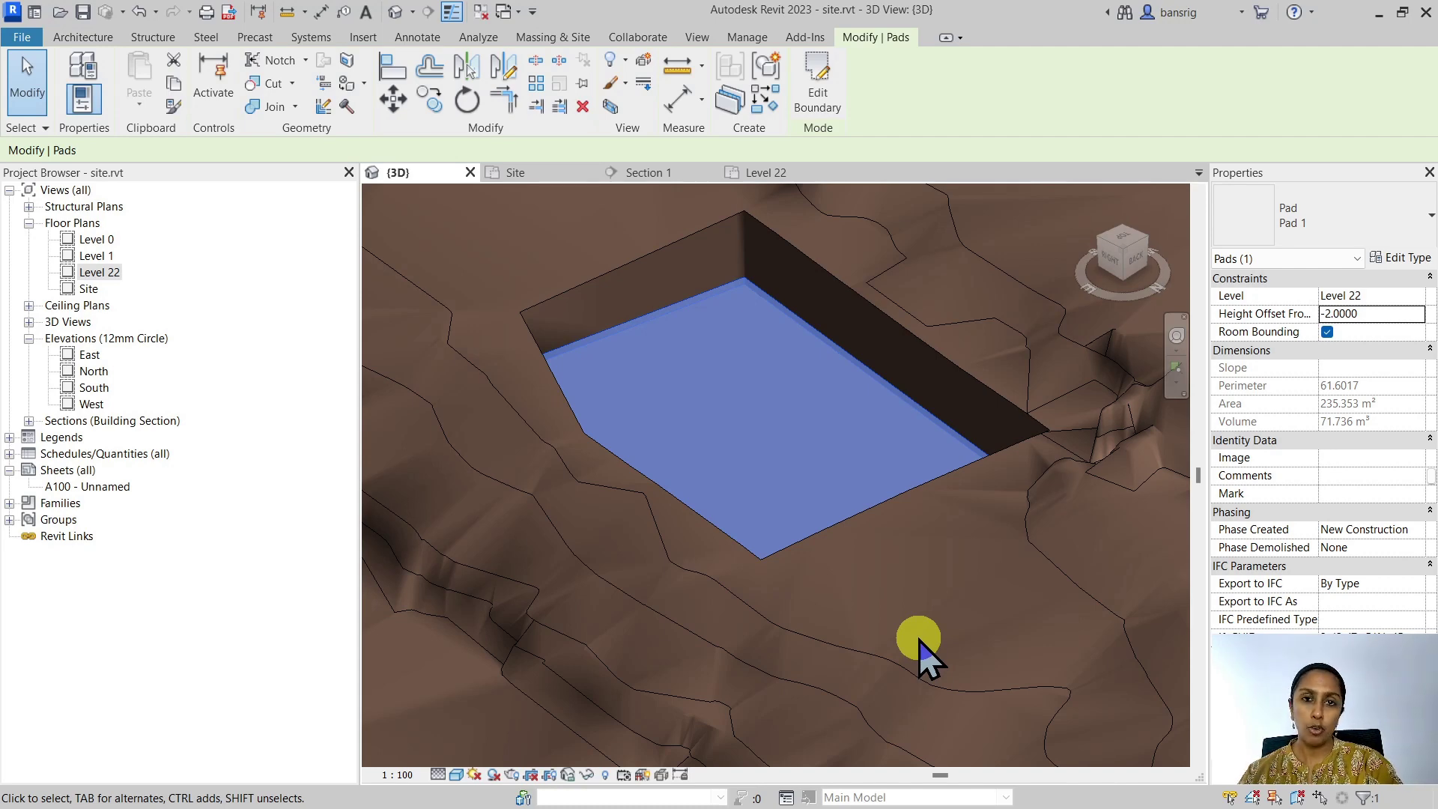
pyautogui.press('Escape')
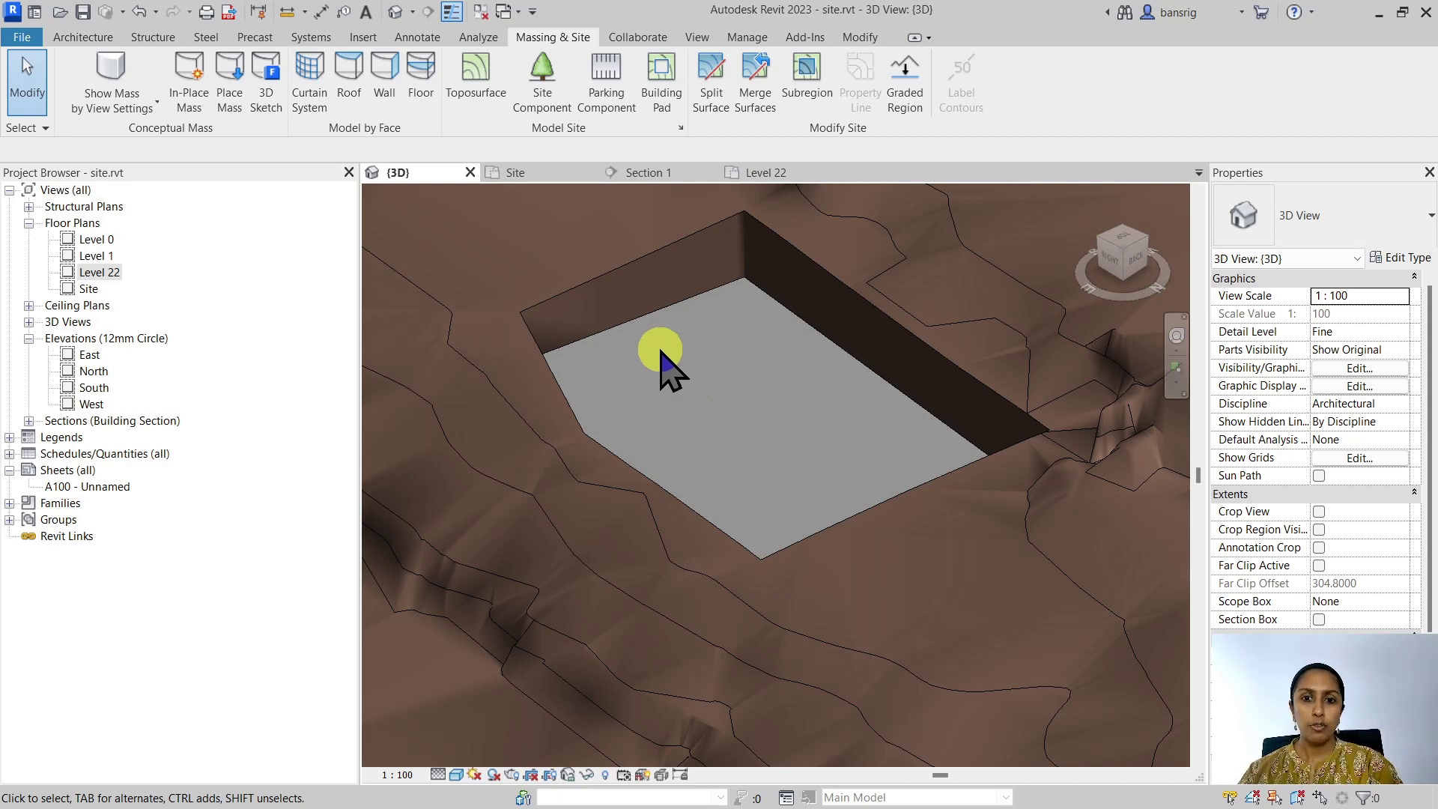
# Edit the pad's boundary in the Level 22 plan and add a 13 m slope arrow from the midpoint of its longest edge to the opposite edge.
pyautogui.click(638, 322)
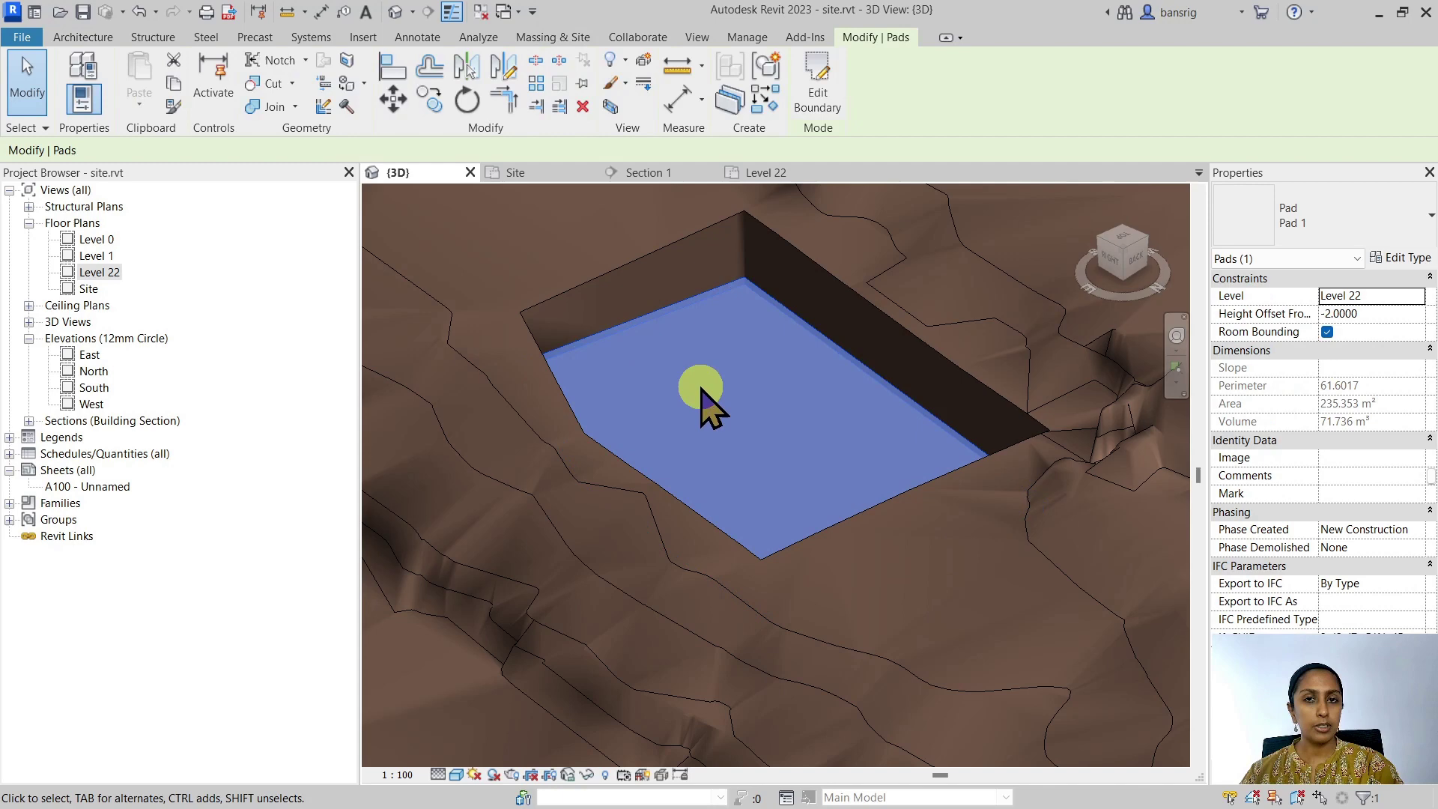
pyautogui.click(820, 93)
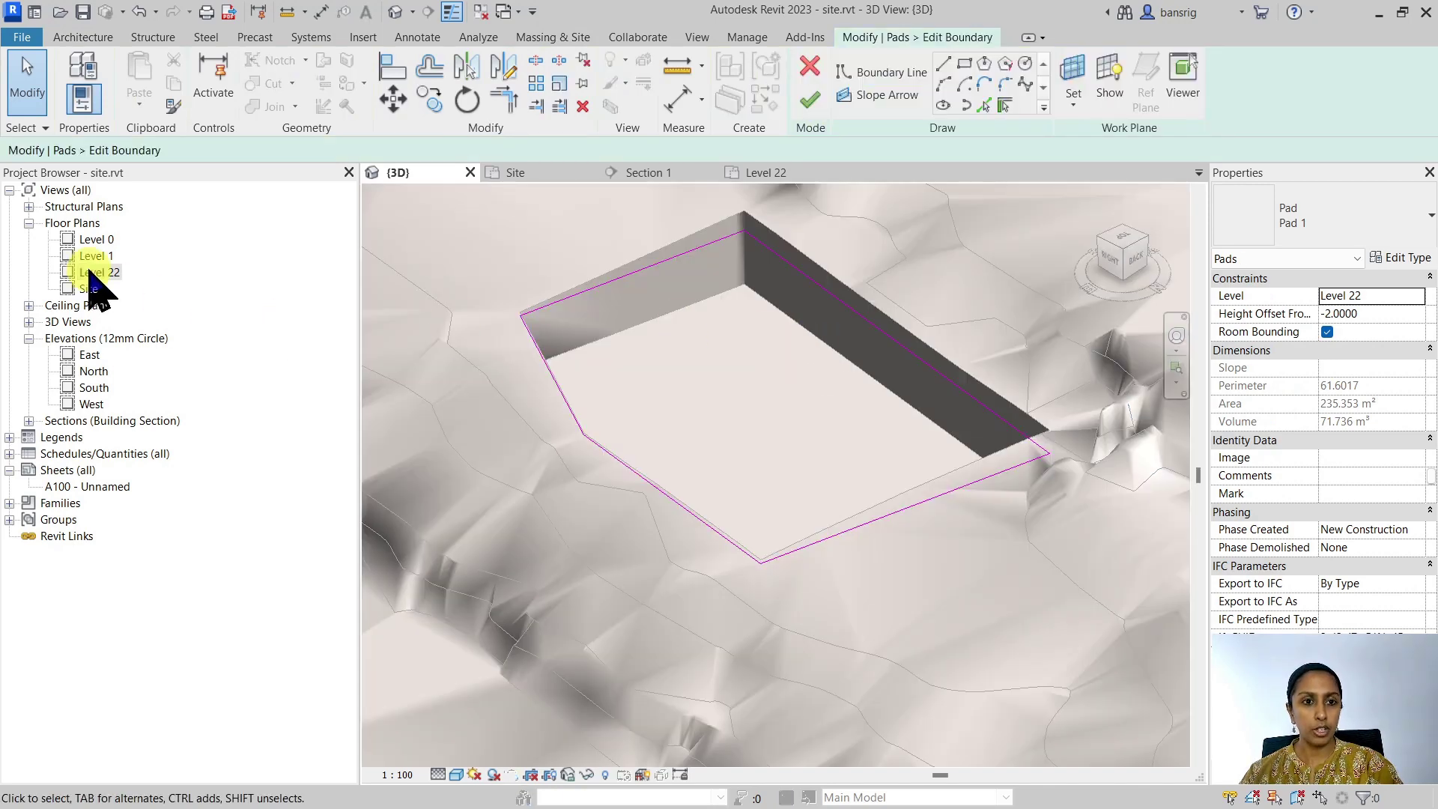
pyautogui.doubleClick(100, 272)
pyautogui.click(878, 95)
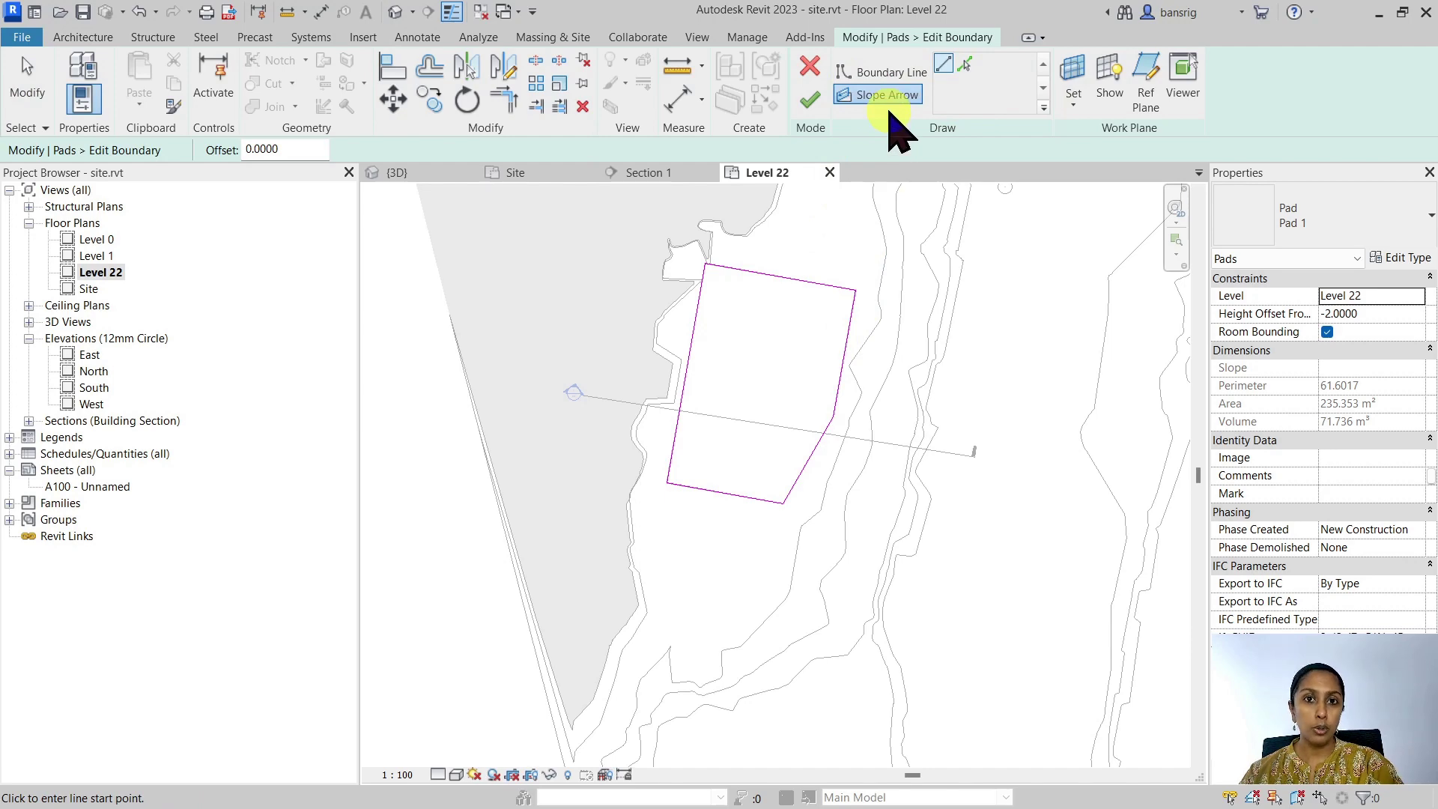
pyautogui.click(685, 371)
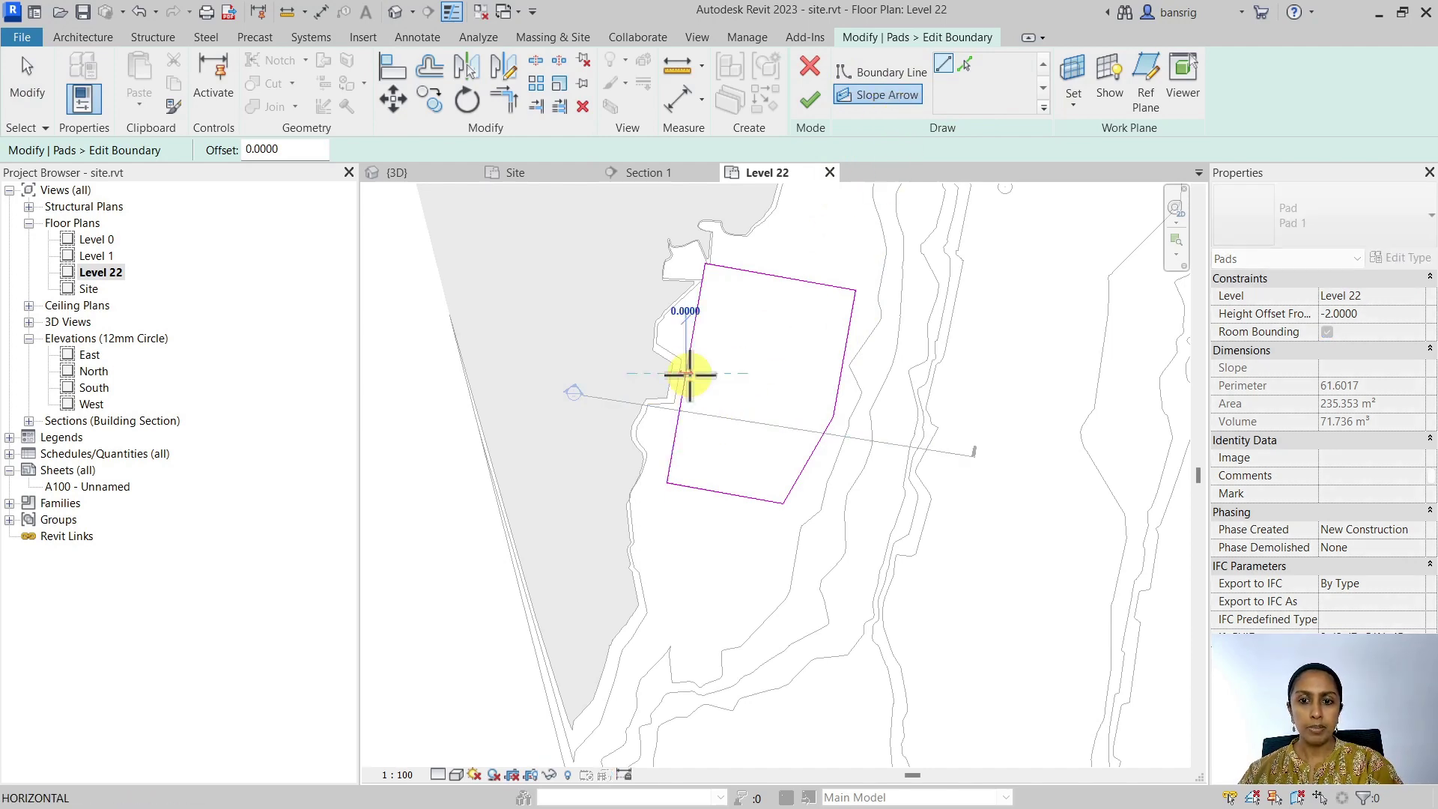
pyautogui.click(837, 399)
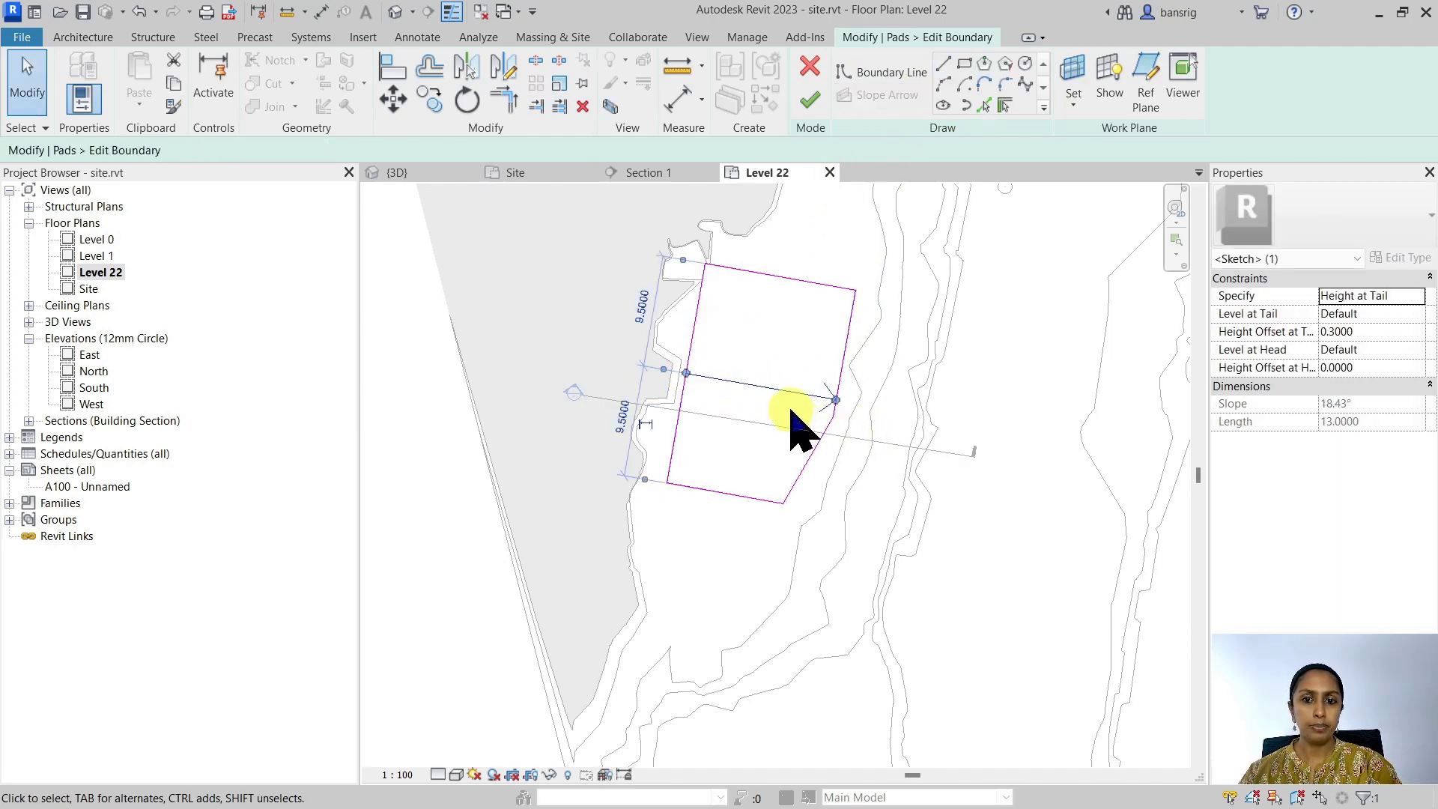
pyautogui.scroll(2, 794, 419)
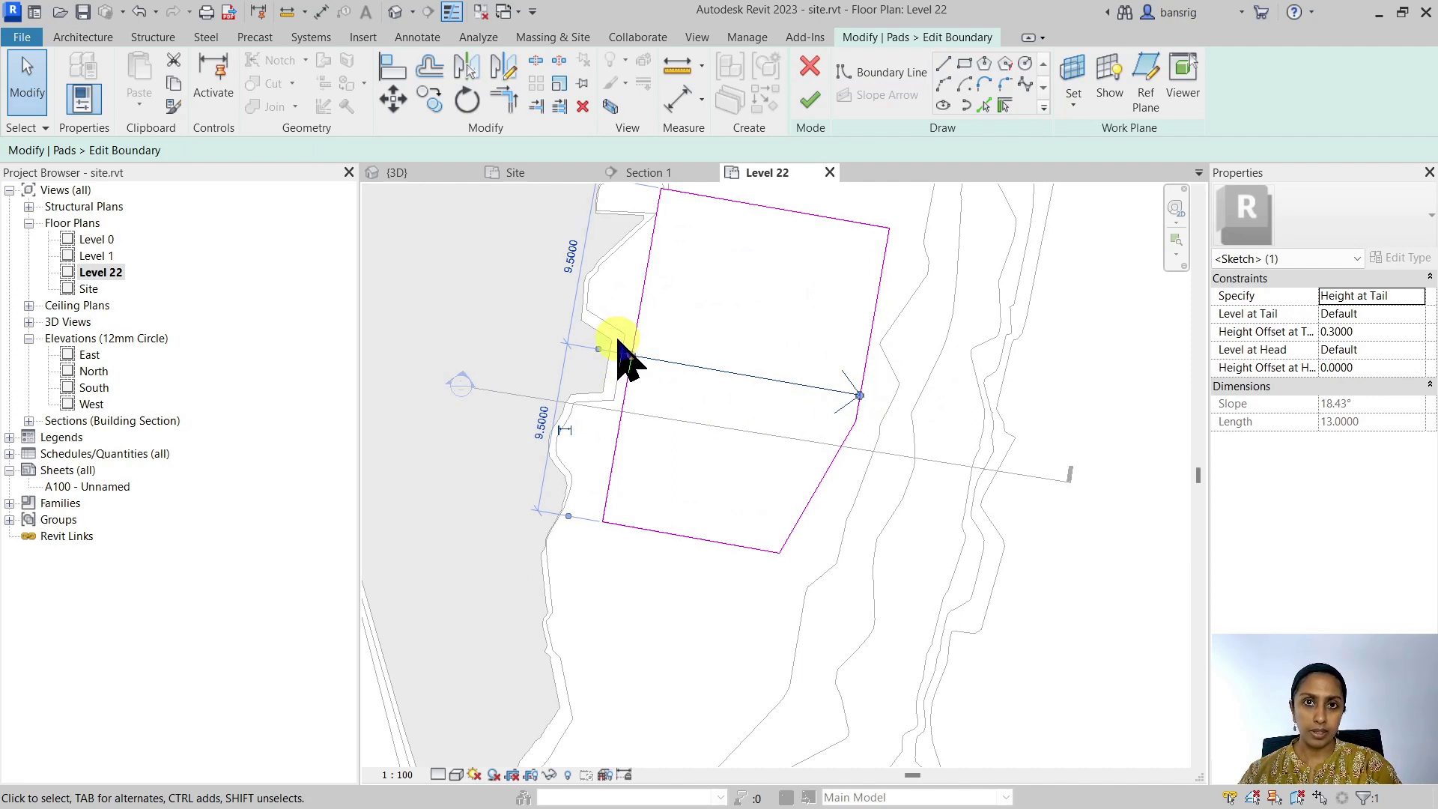
pyautogui.press('Escape')
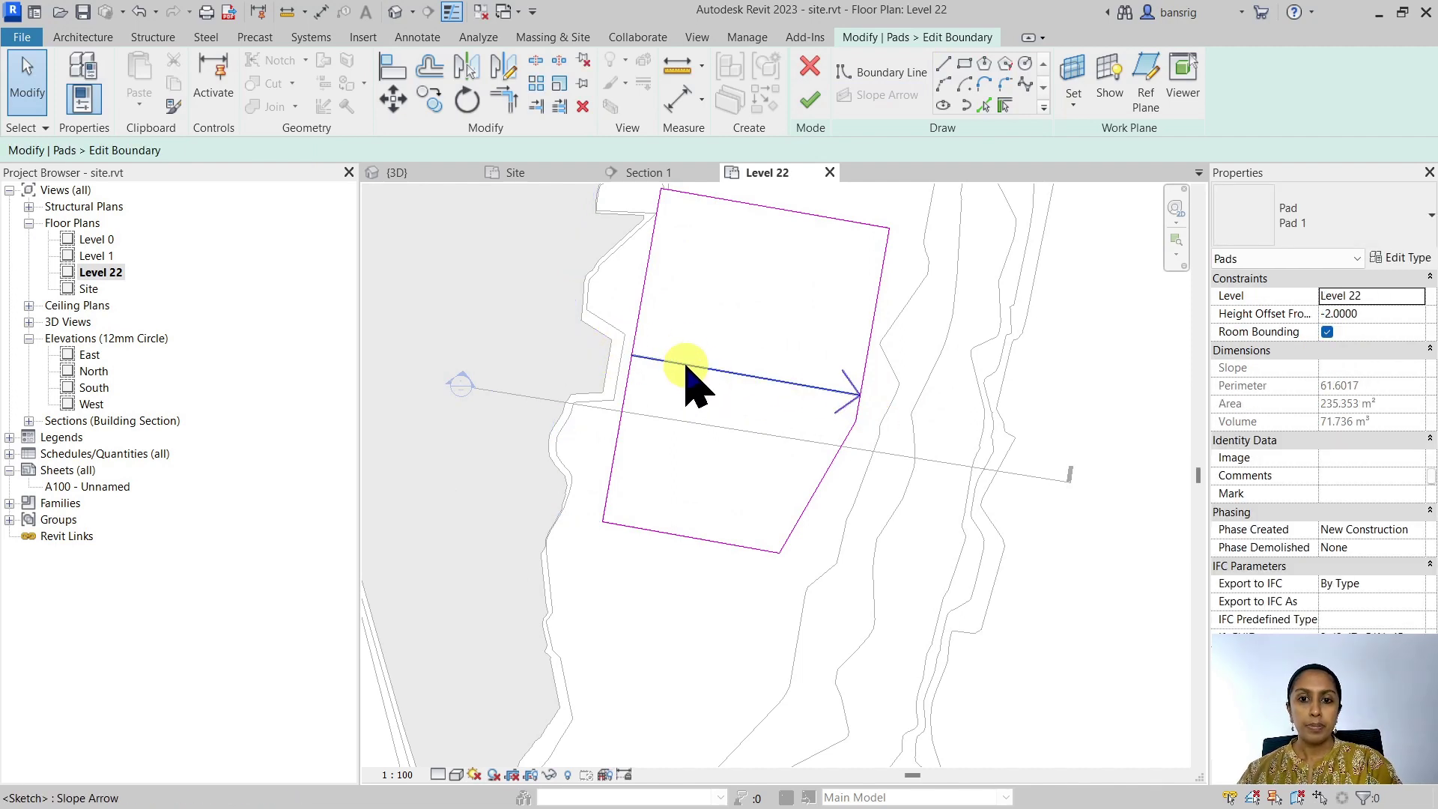
# Set the slope arrow's height offset to 0 at the tail and -2 at the head, and finish the pad sketch.
pyautogui.click(685, 368)
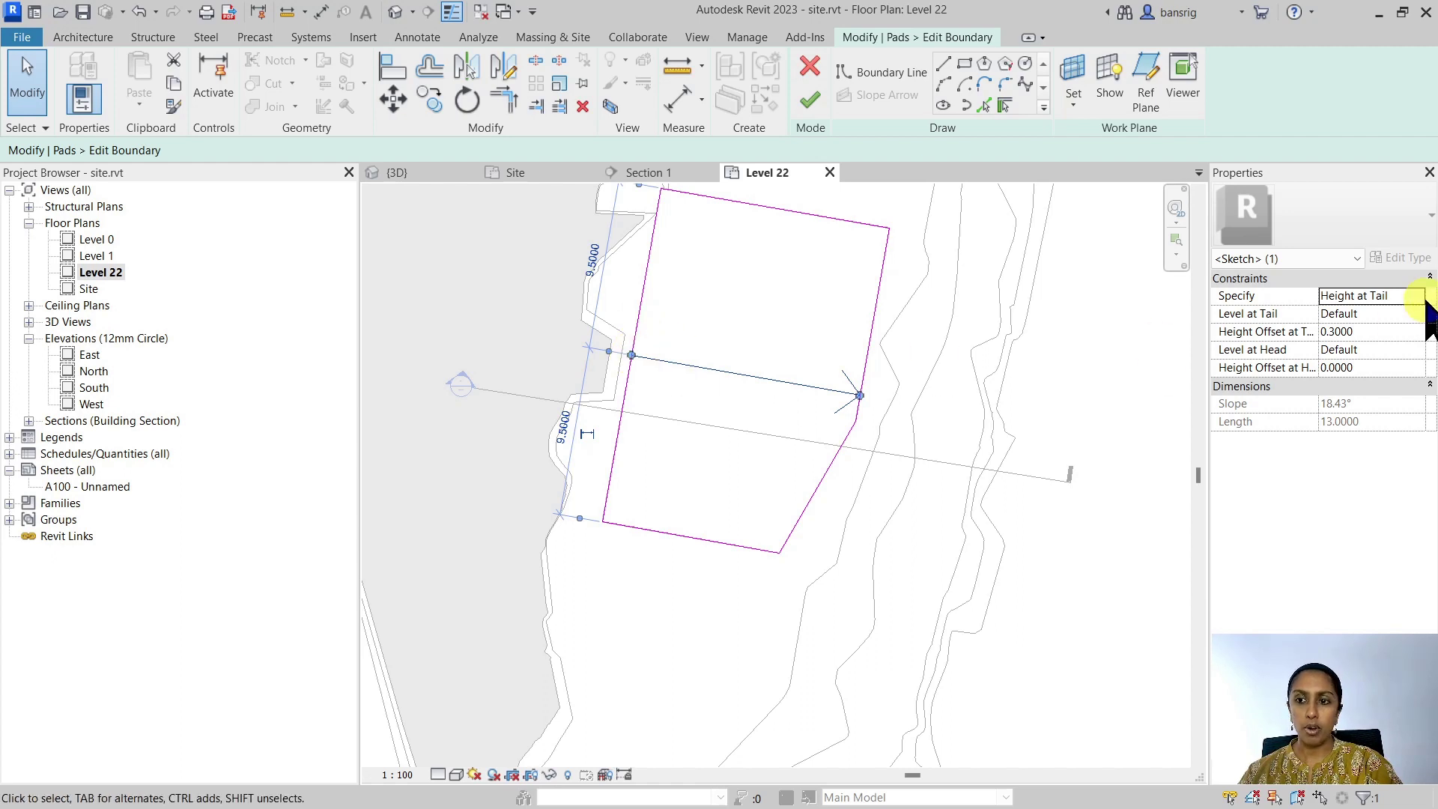
pyautogui.click(1390, 331)
pyautogui.write('0')
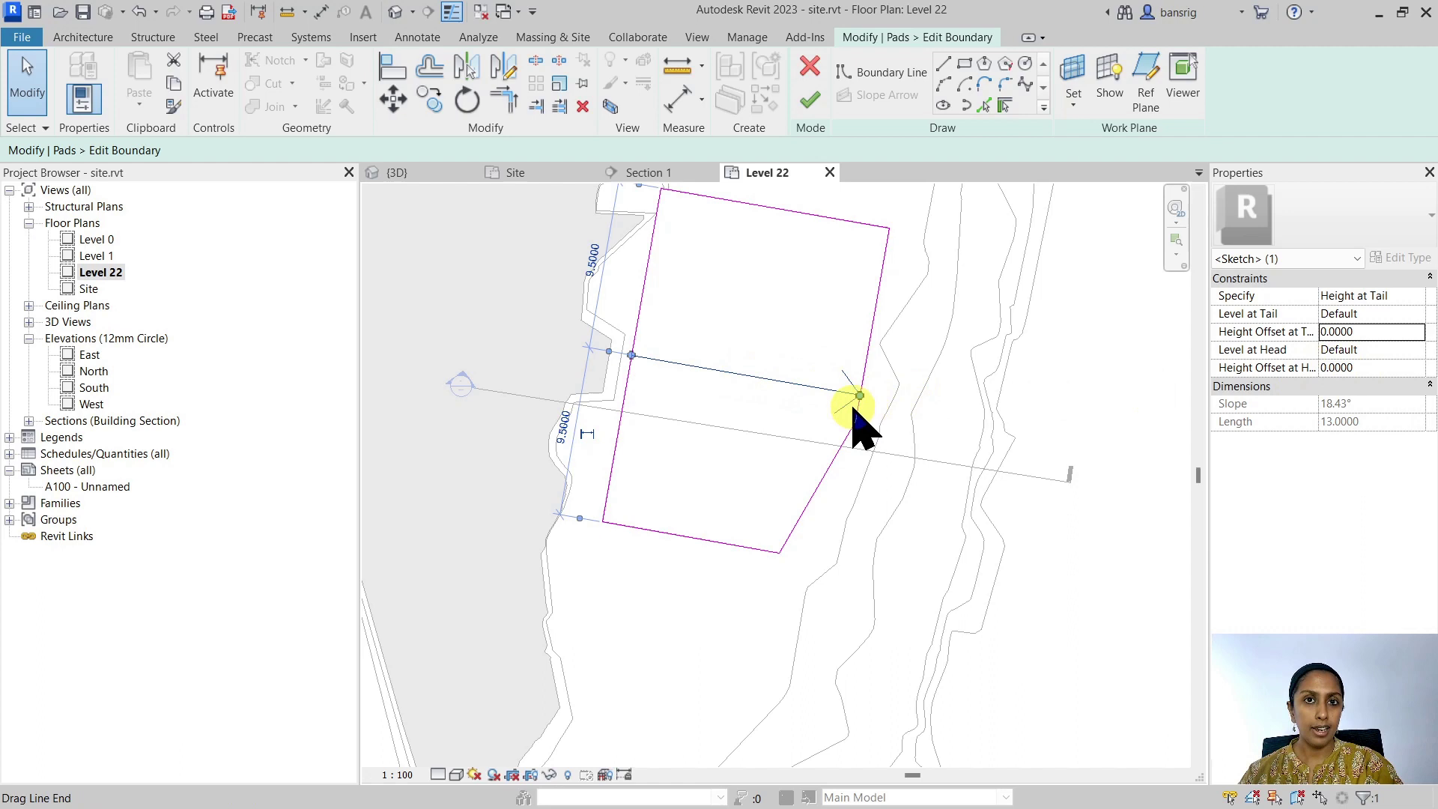
pyautogui.click(1397, 367)
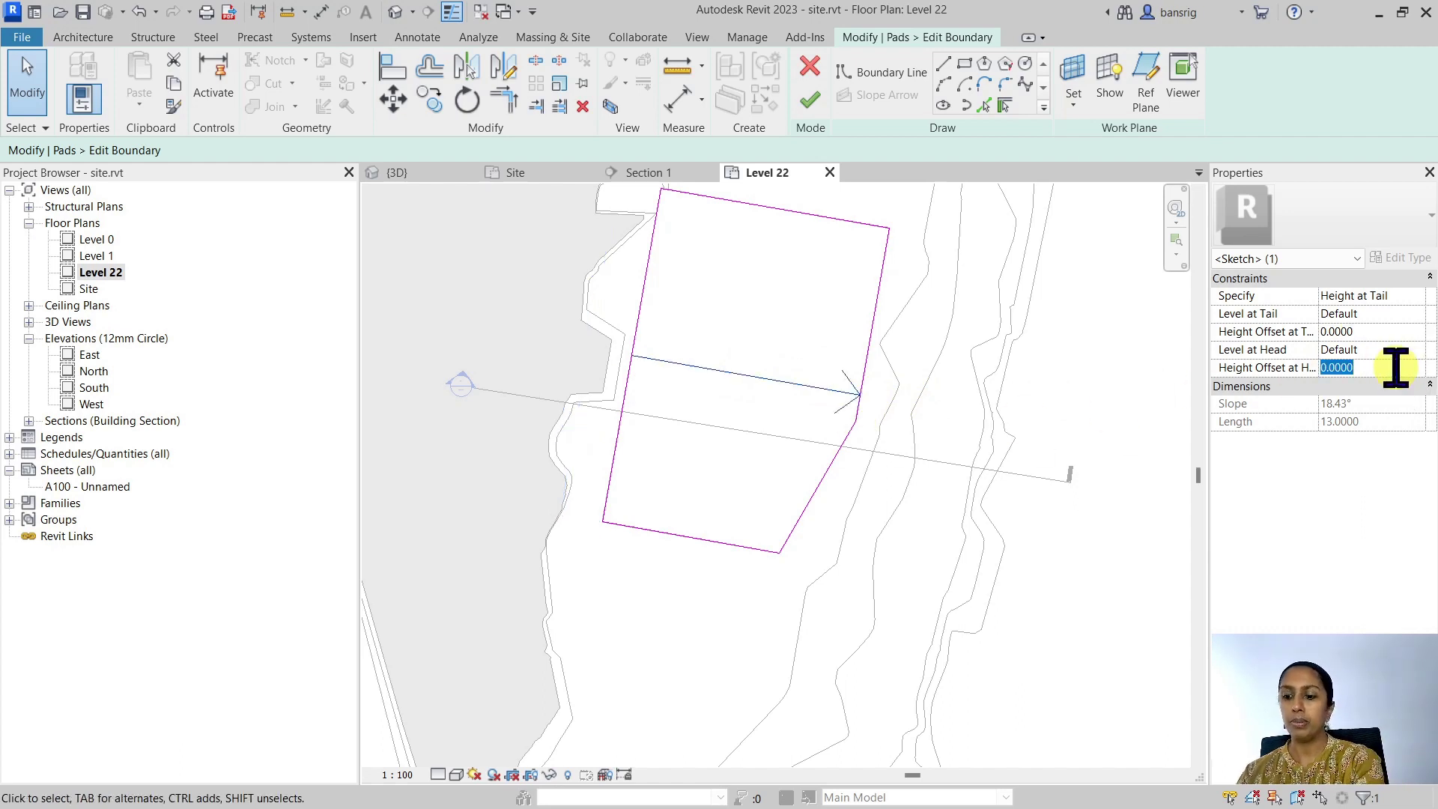
pyautogui.write('-2')
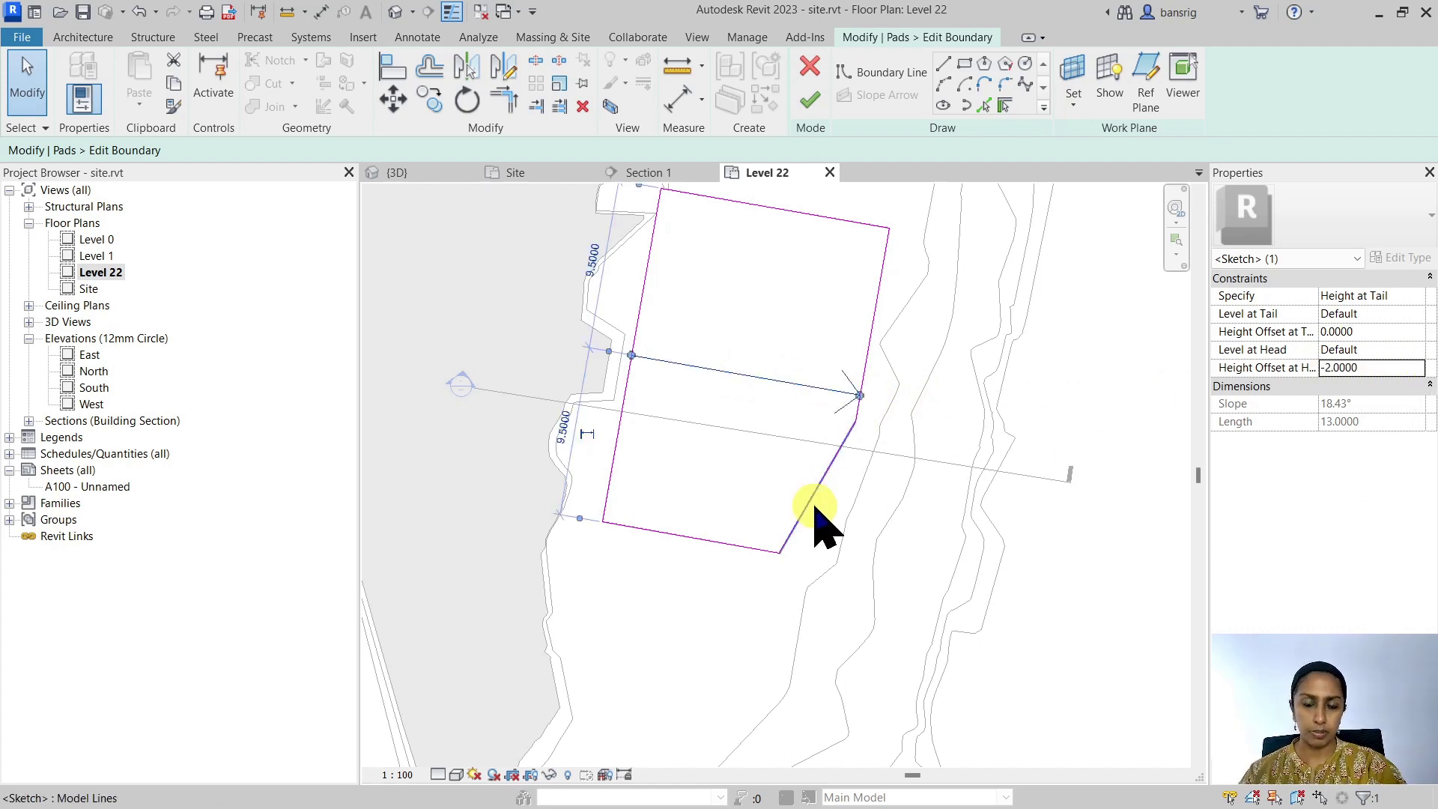
pyautogui.click(811, 102)
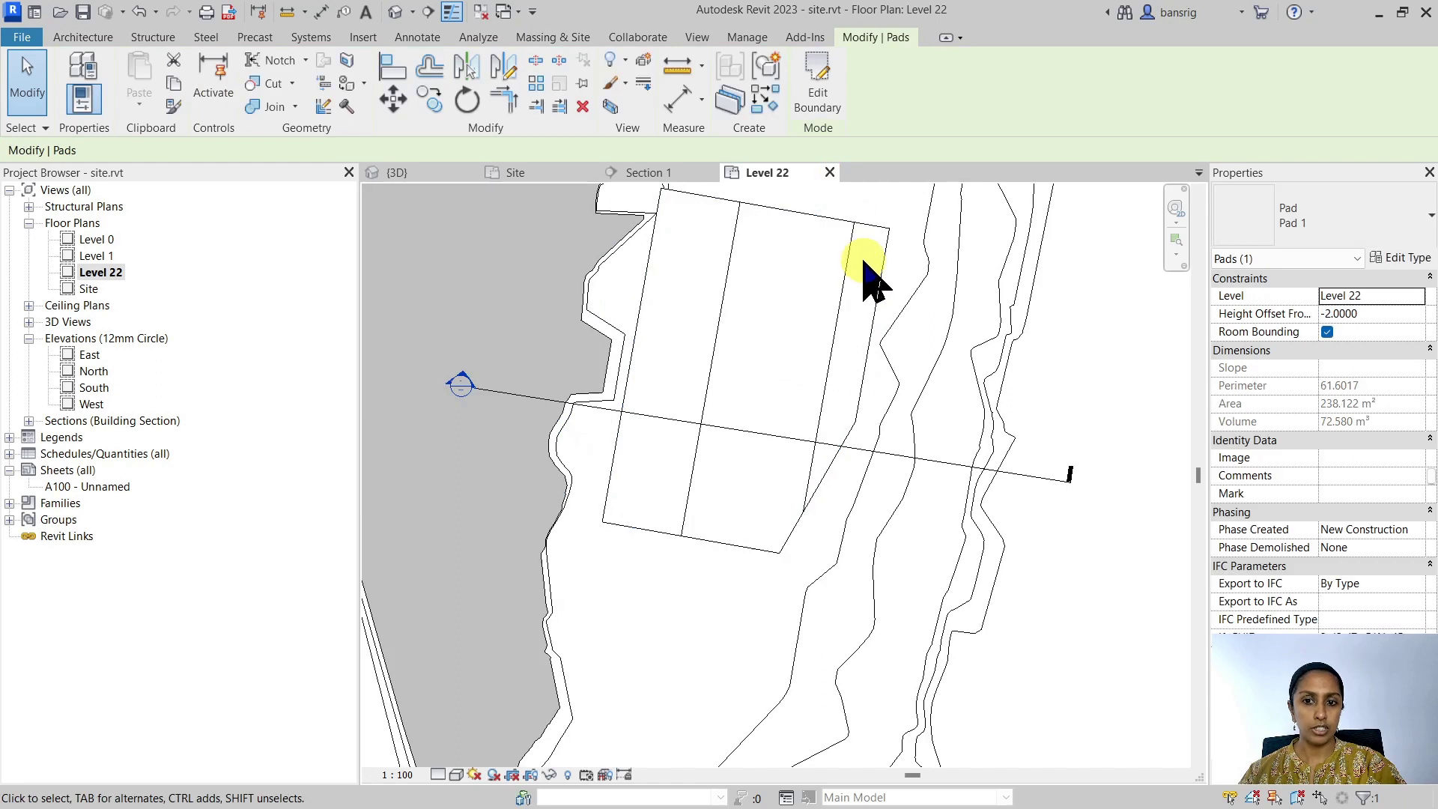
# Place a spot elevation with a leader at the upper end of the sloped pad in the Section 1 view.
pyautogui.doubleClick(463, 385)
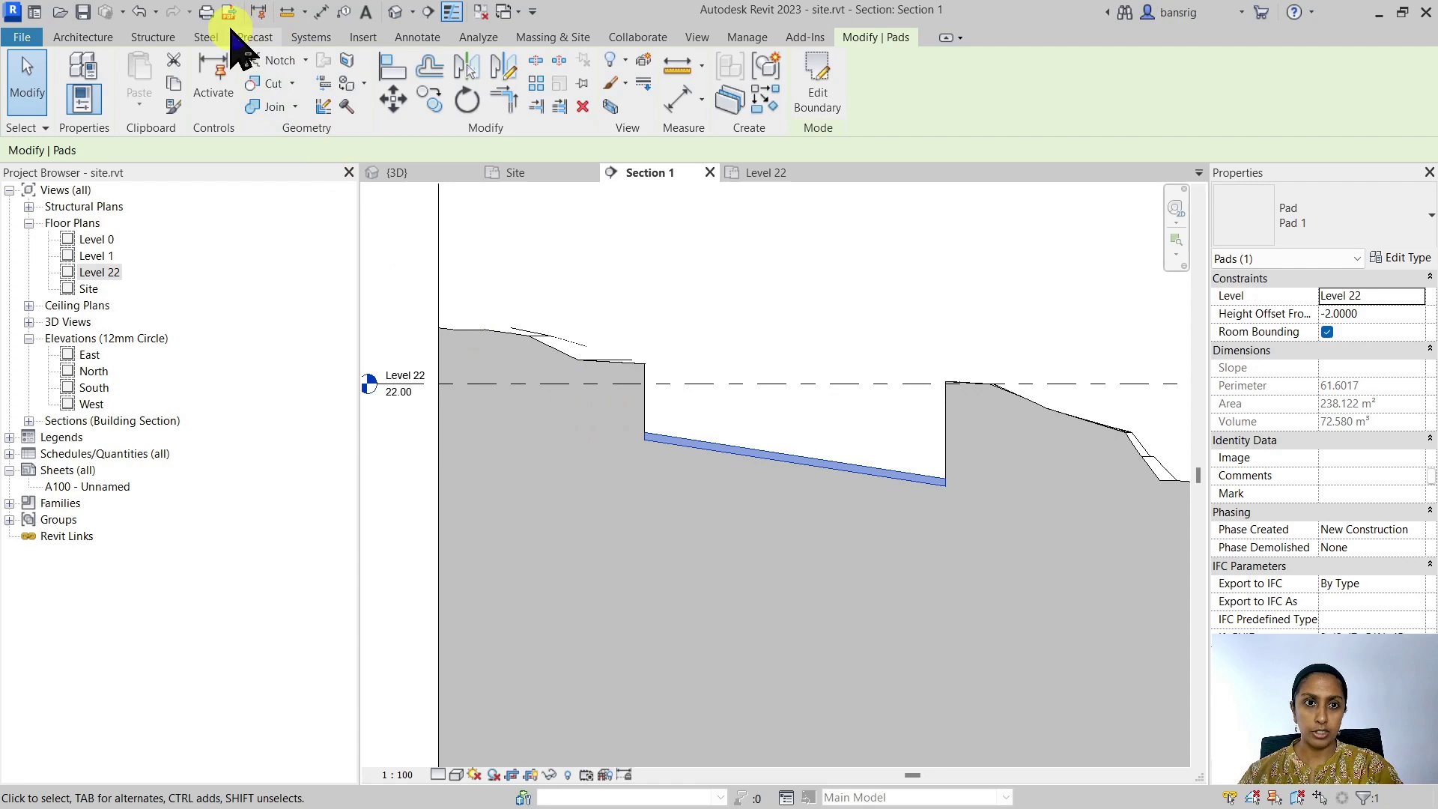
pyautogui.click(417, 37)
pyautogui.click(318, 61)
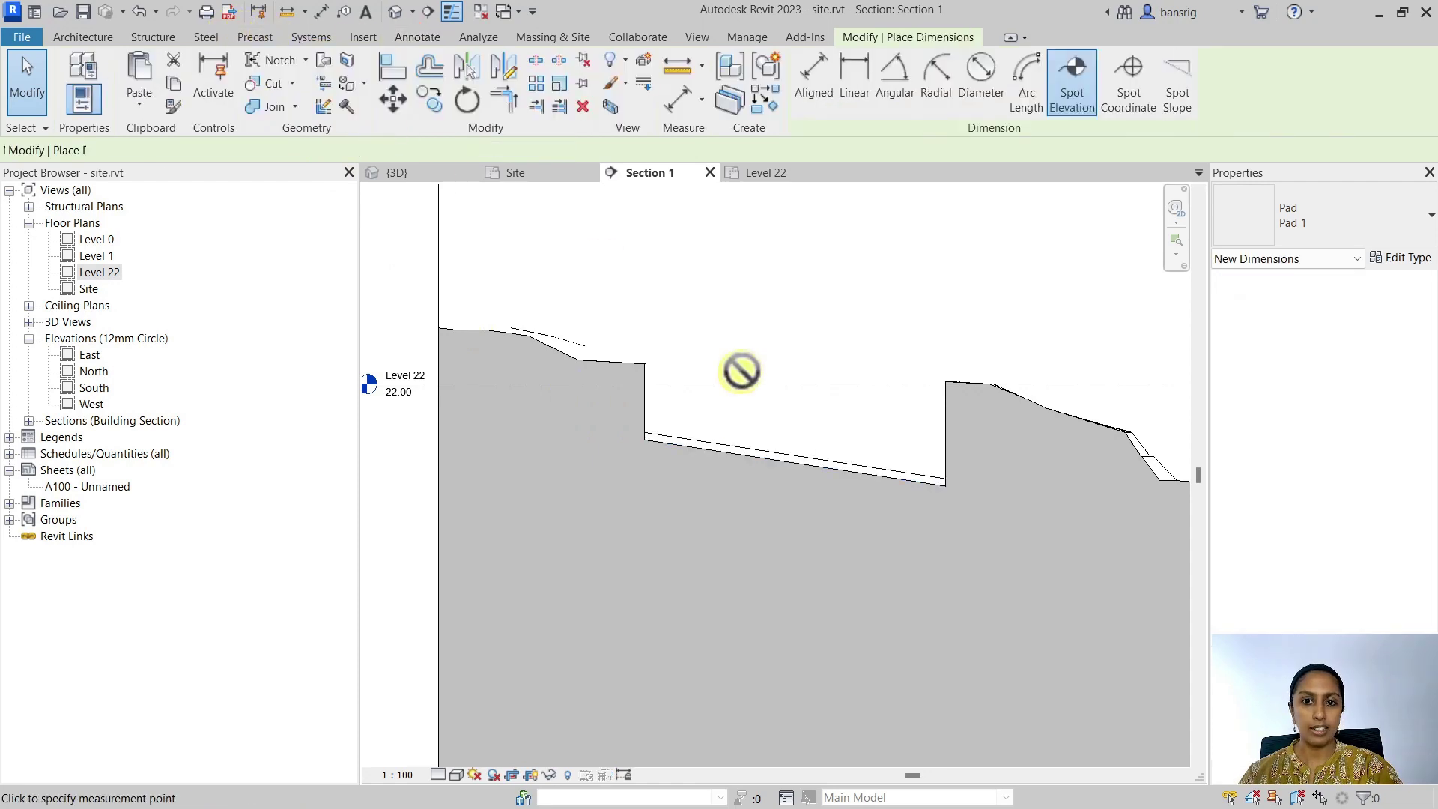
pyautogui.click(638, 424)
pyautogui.click(619, 409)
pyautogui.click(581, 411)
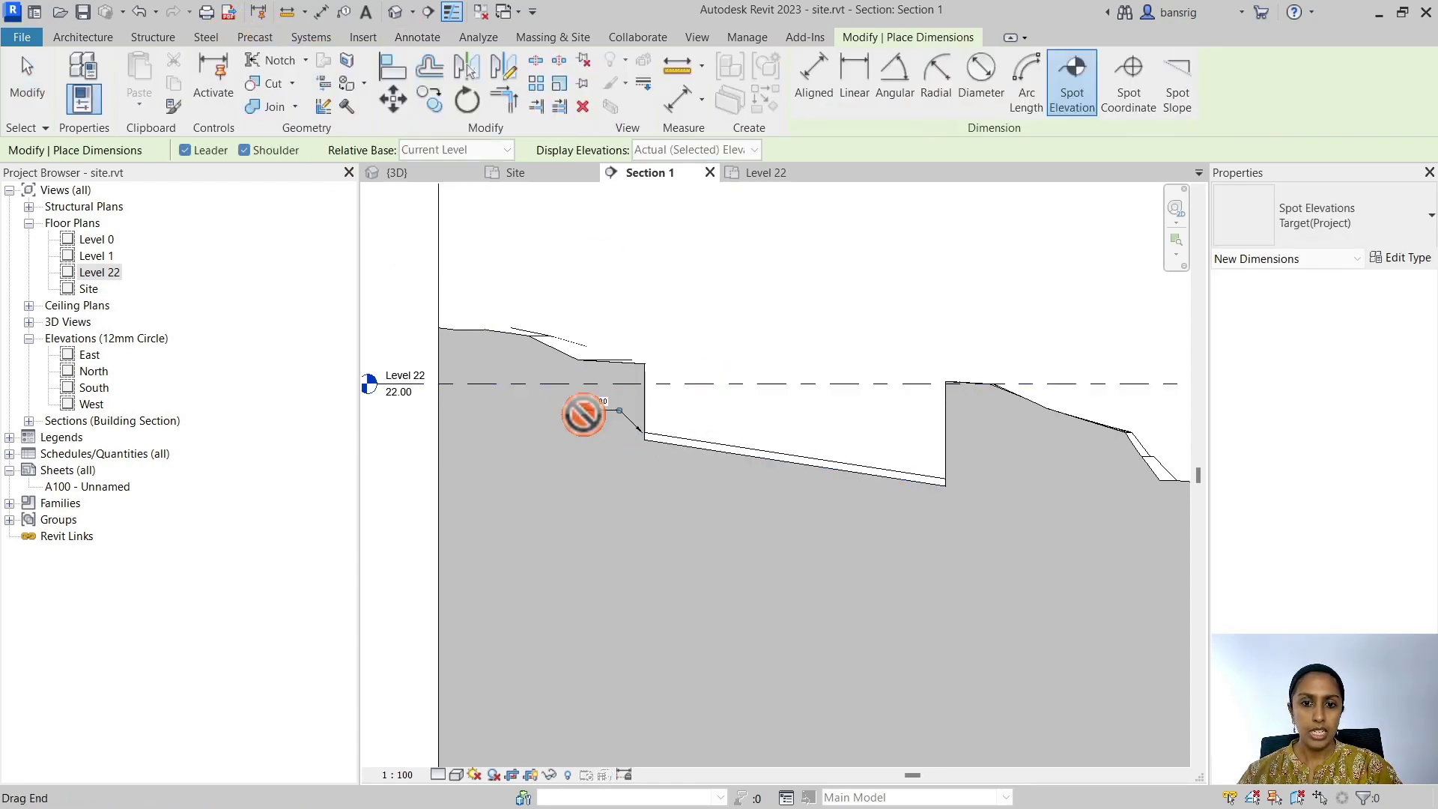
pyautogui.scroll(3, 607, 424)
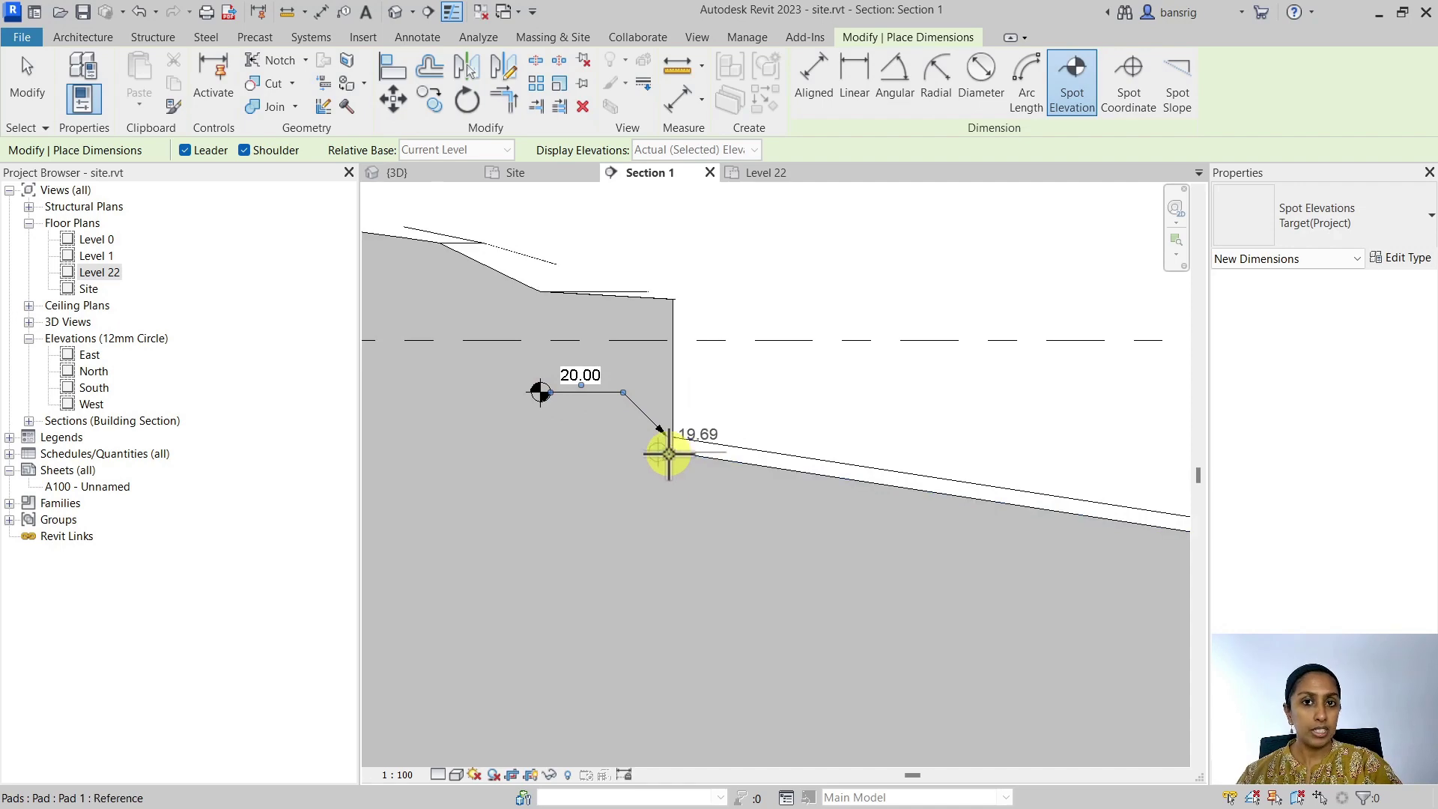
pyautogui.scroll(-3, 429, 420)
pyautogui.press('Escape')
pyautogui.press('Escape')
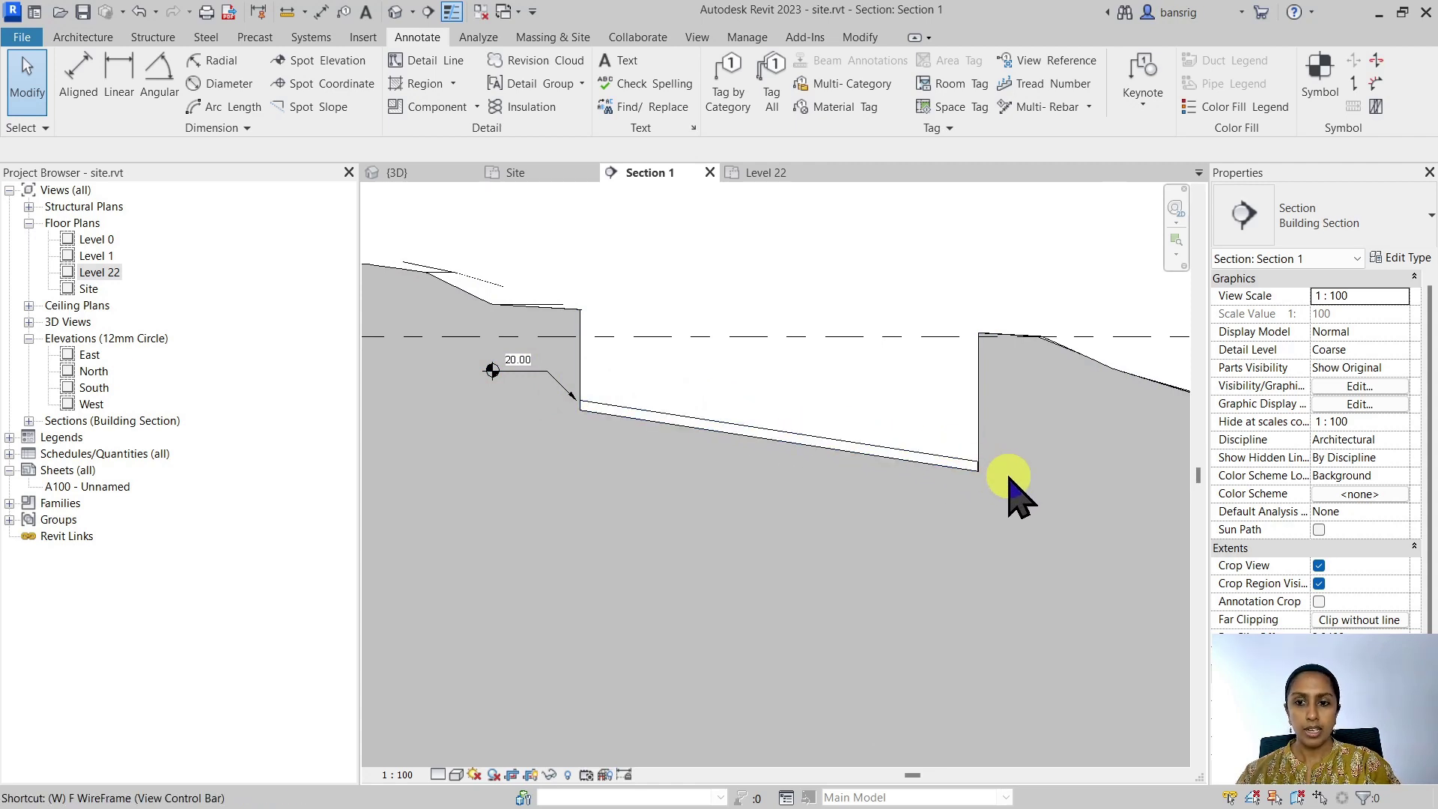
# Place a spot elevation with a leader at the lower end of the sloped pad.
pyautogui.click(330, 63)
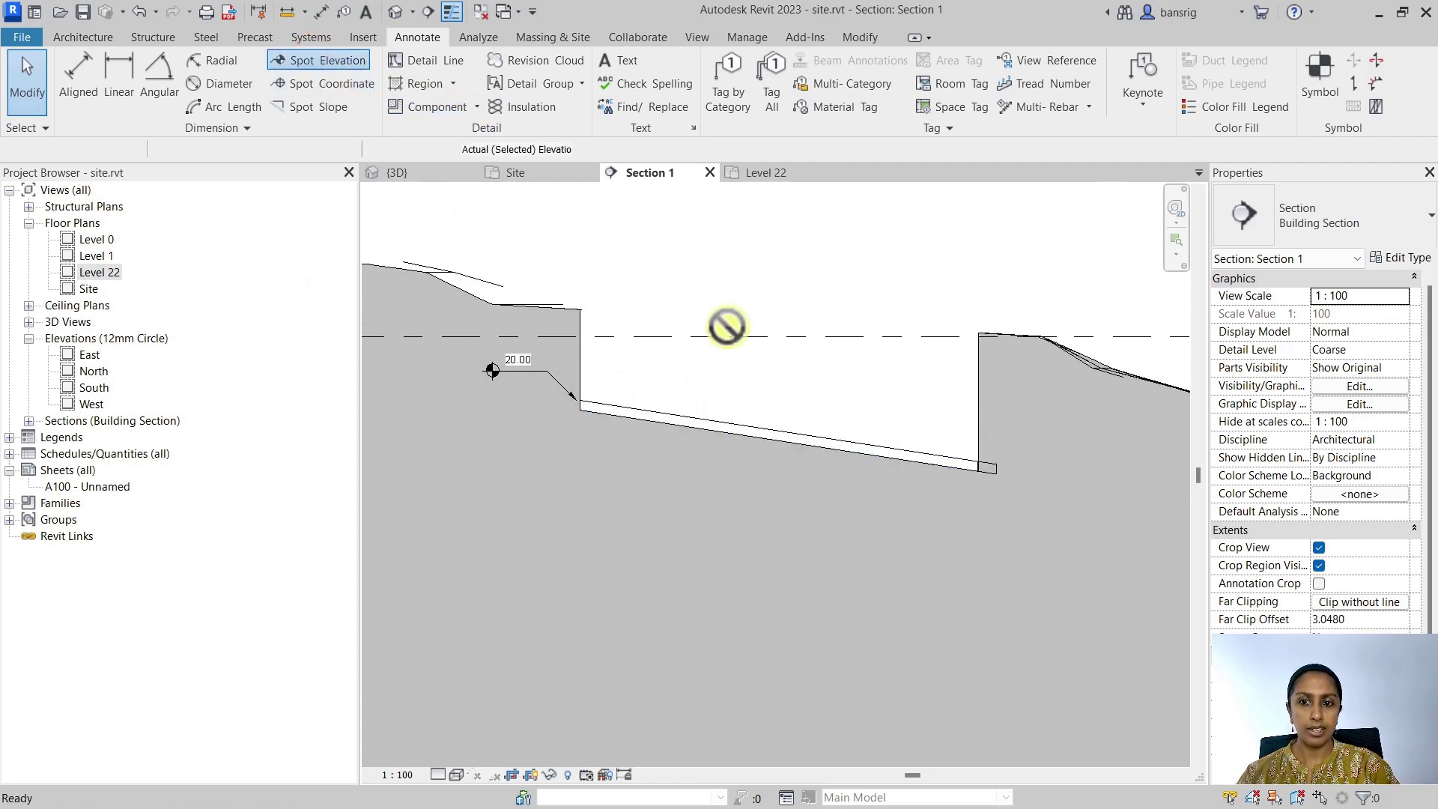
pyautogui.click(1014, 441)
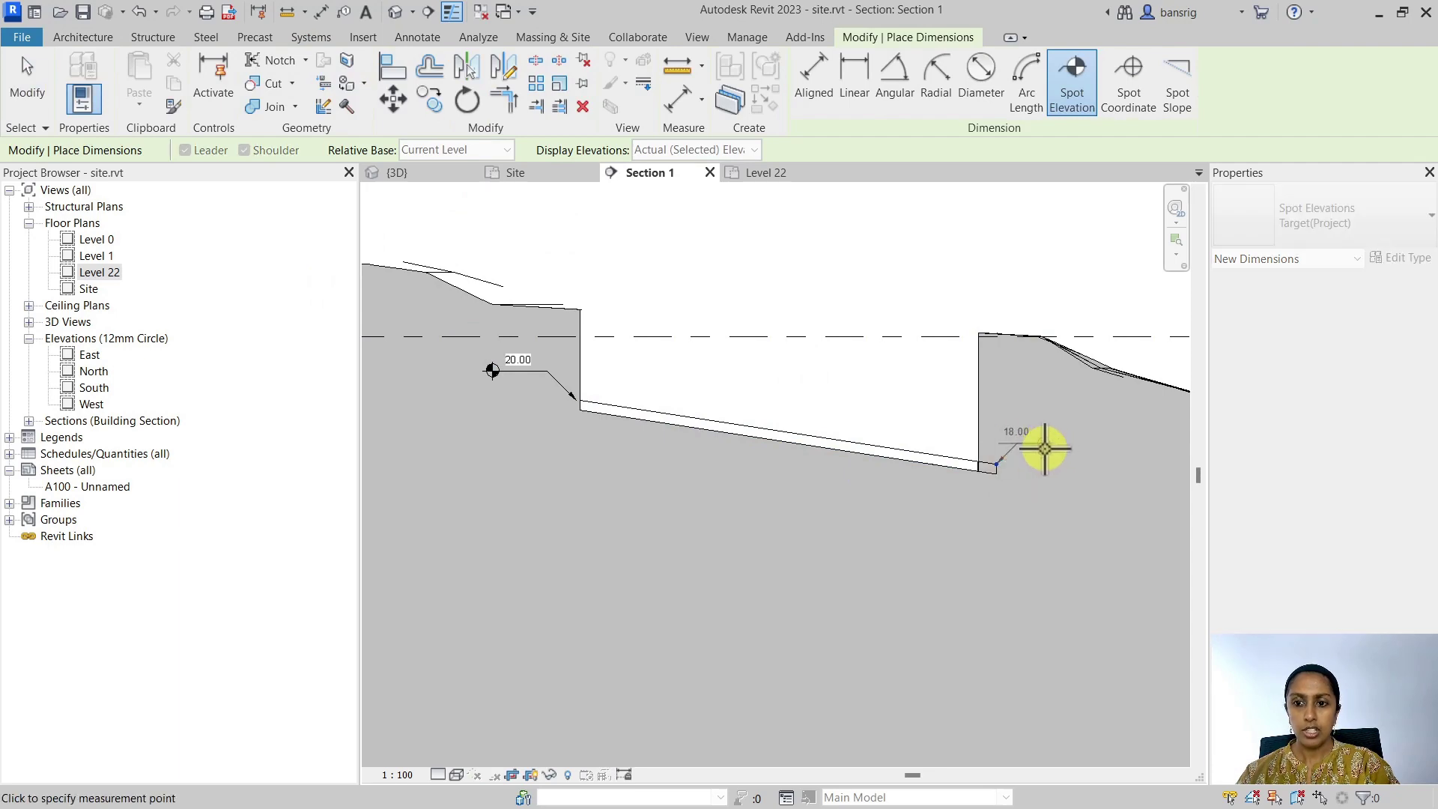
pyautogui.click(1052, 443)
pyautogui.press('Escape')
pyautogui.press('Escape')
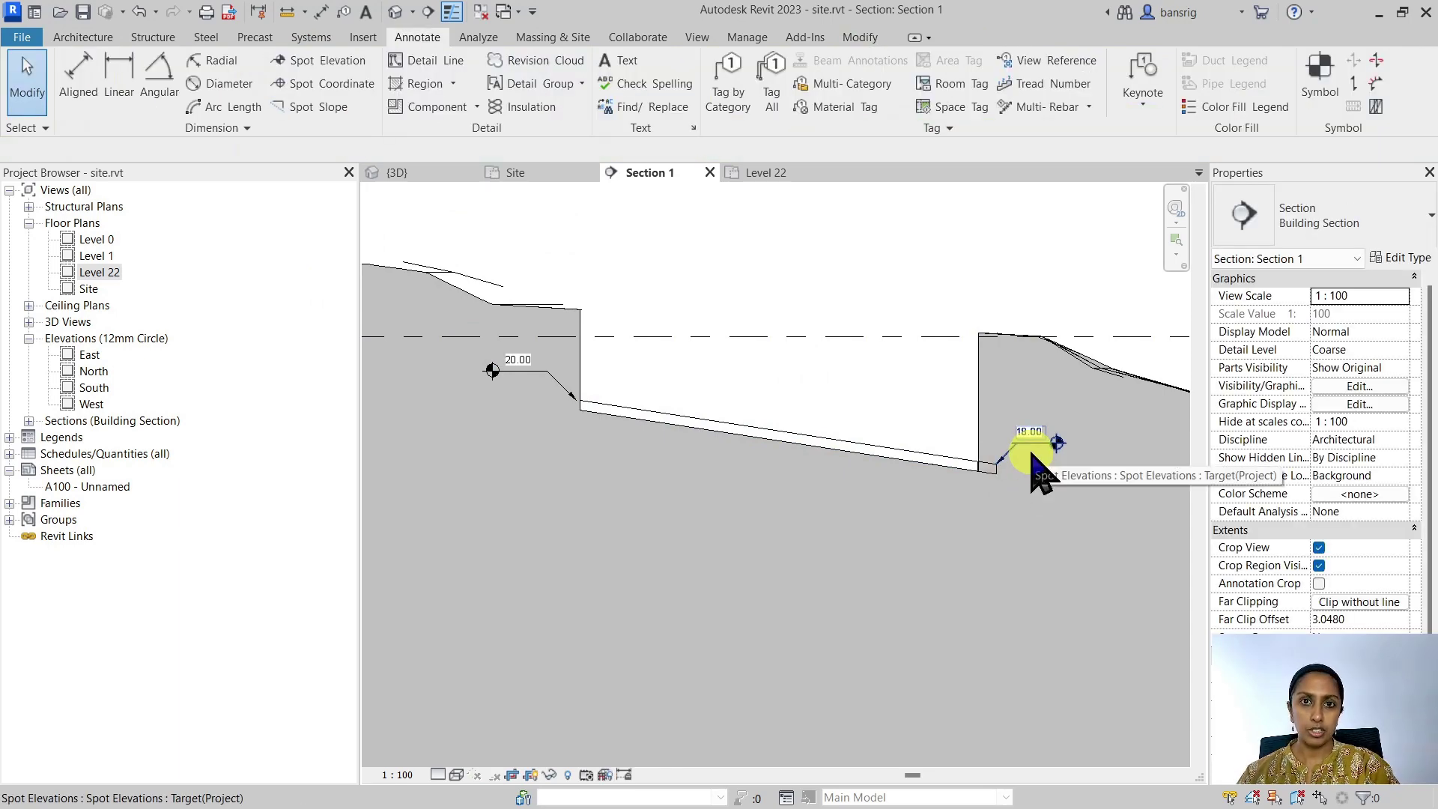
# View the sloped pad in 3D and duplicate its type as Pad 3.
pyautogui.click(395, 12)
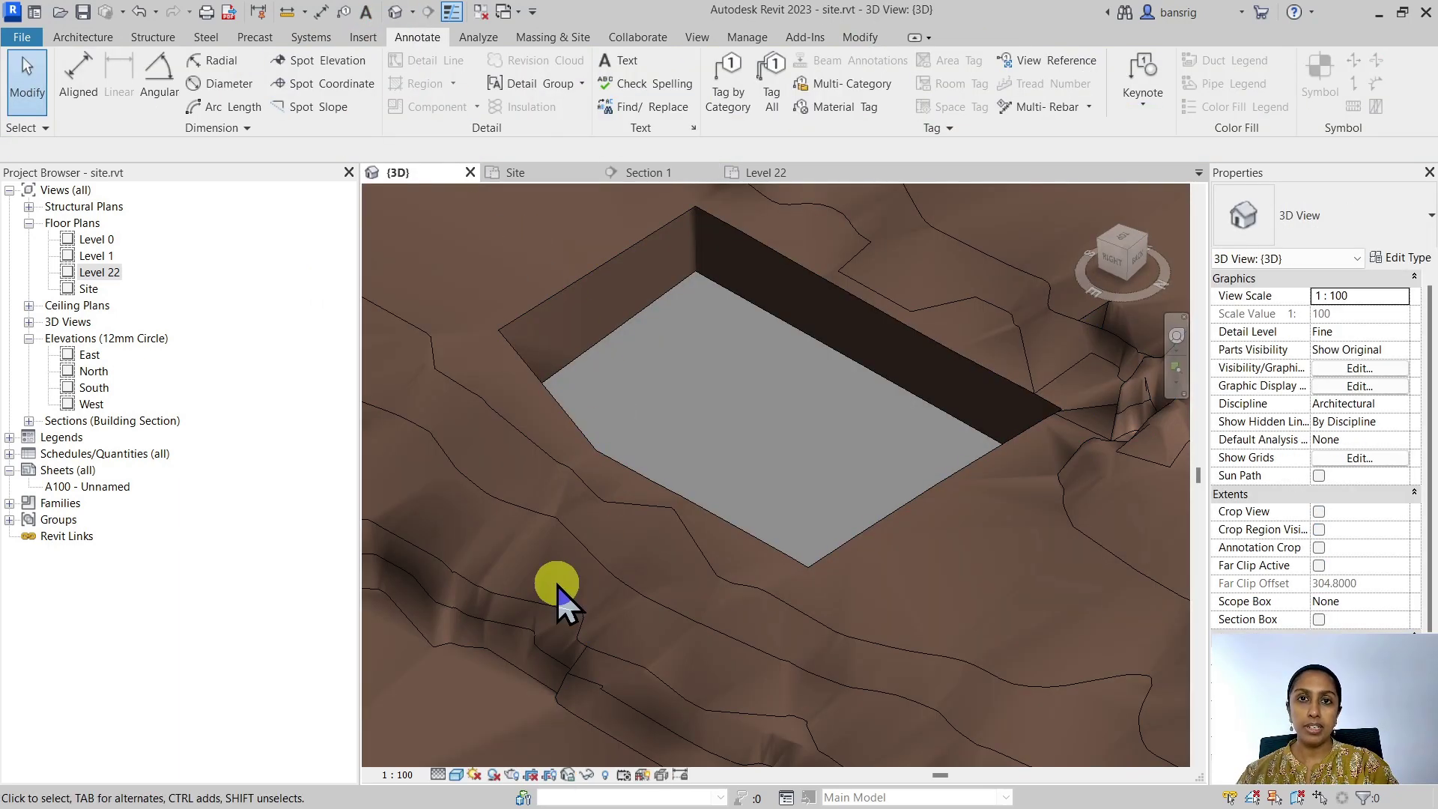
pyautogui.keyDown('shift'); pyautogui.moveTo(561, 593); pyautogui.dragTo(1117, 546, button='middle'); pyautogui.keyUp('shift')
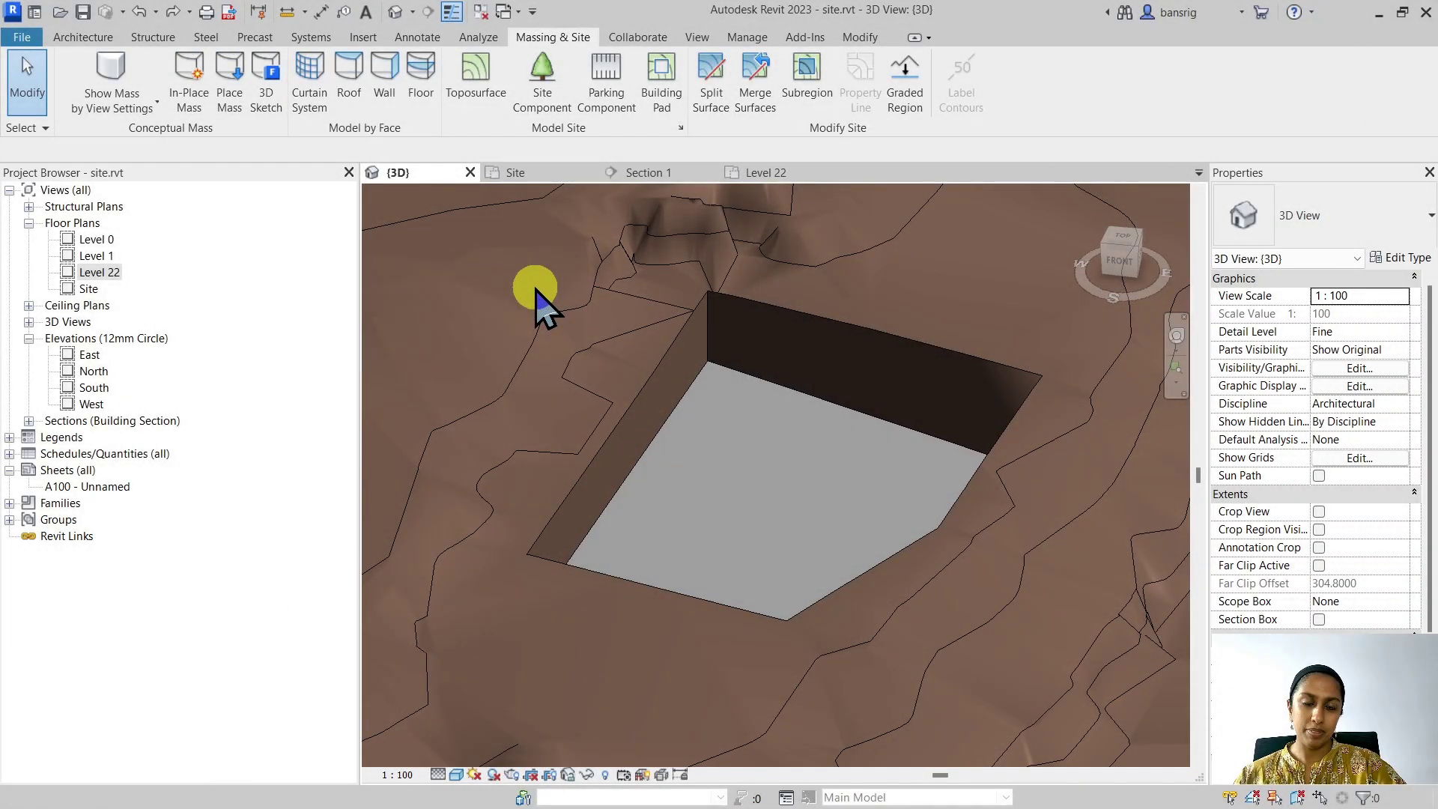
pyautogui.click(763, 386)
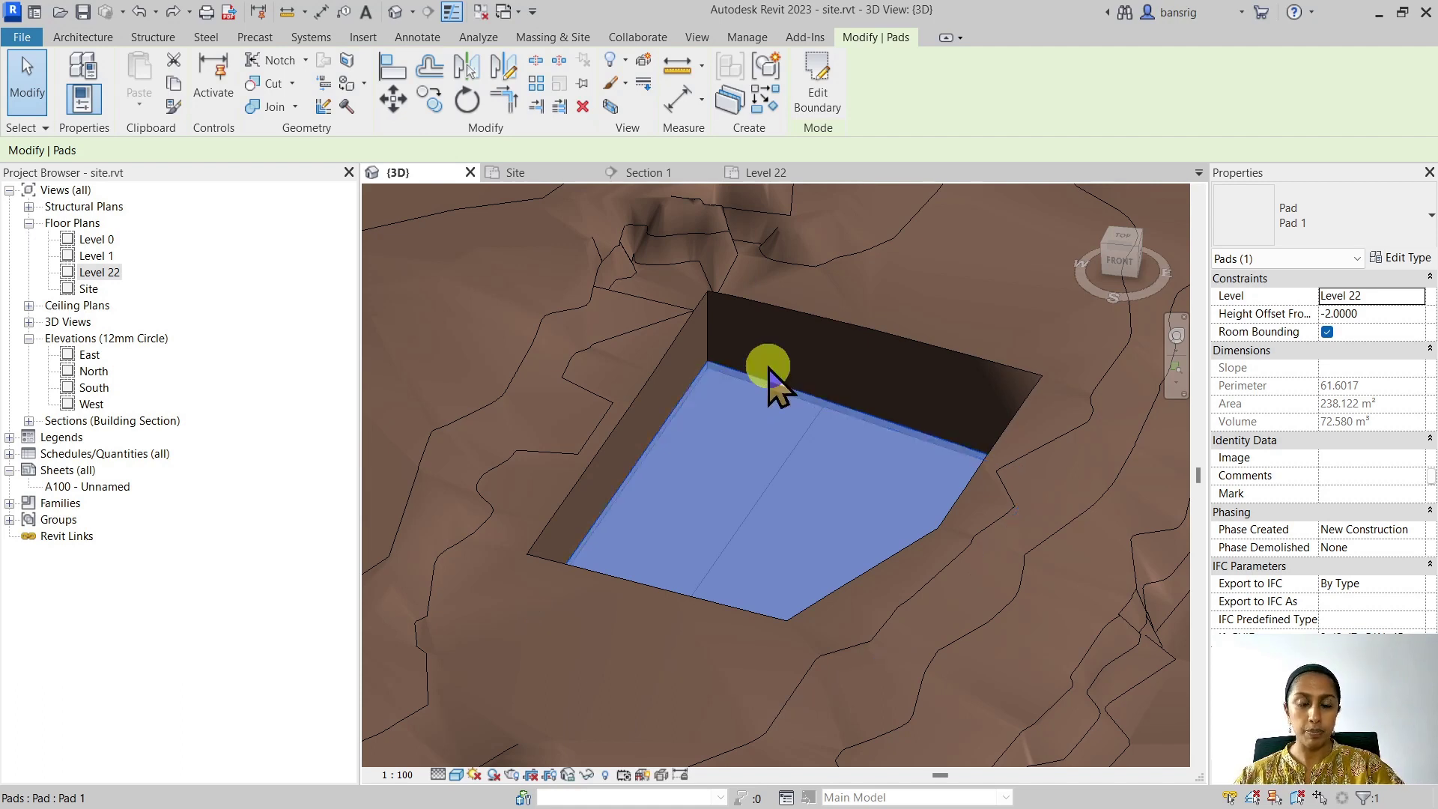
pyautogui.click(1401, 258)
pyautogui.click(1369, 241)
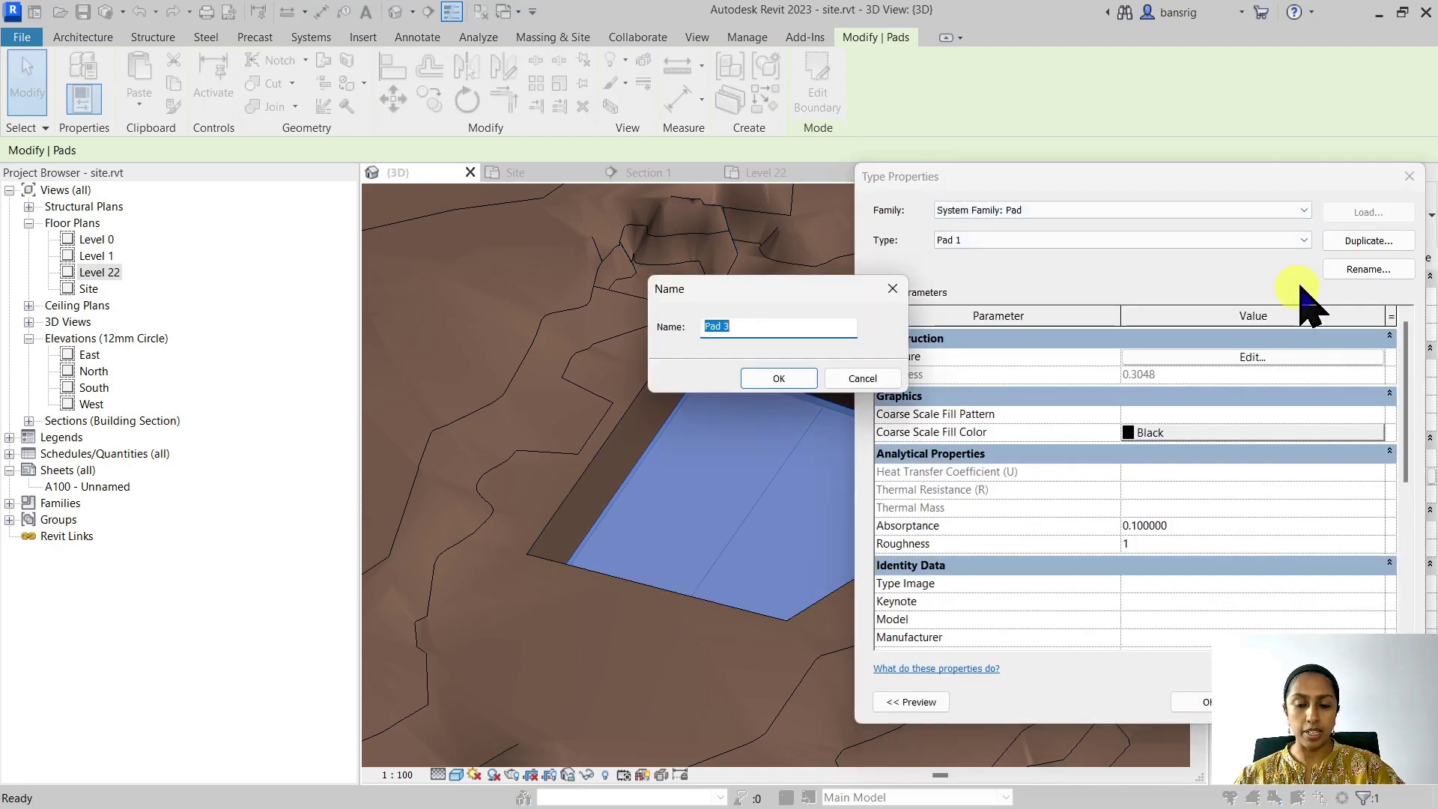
pyautogui.click(755, 376)
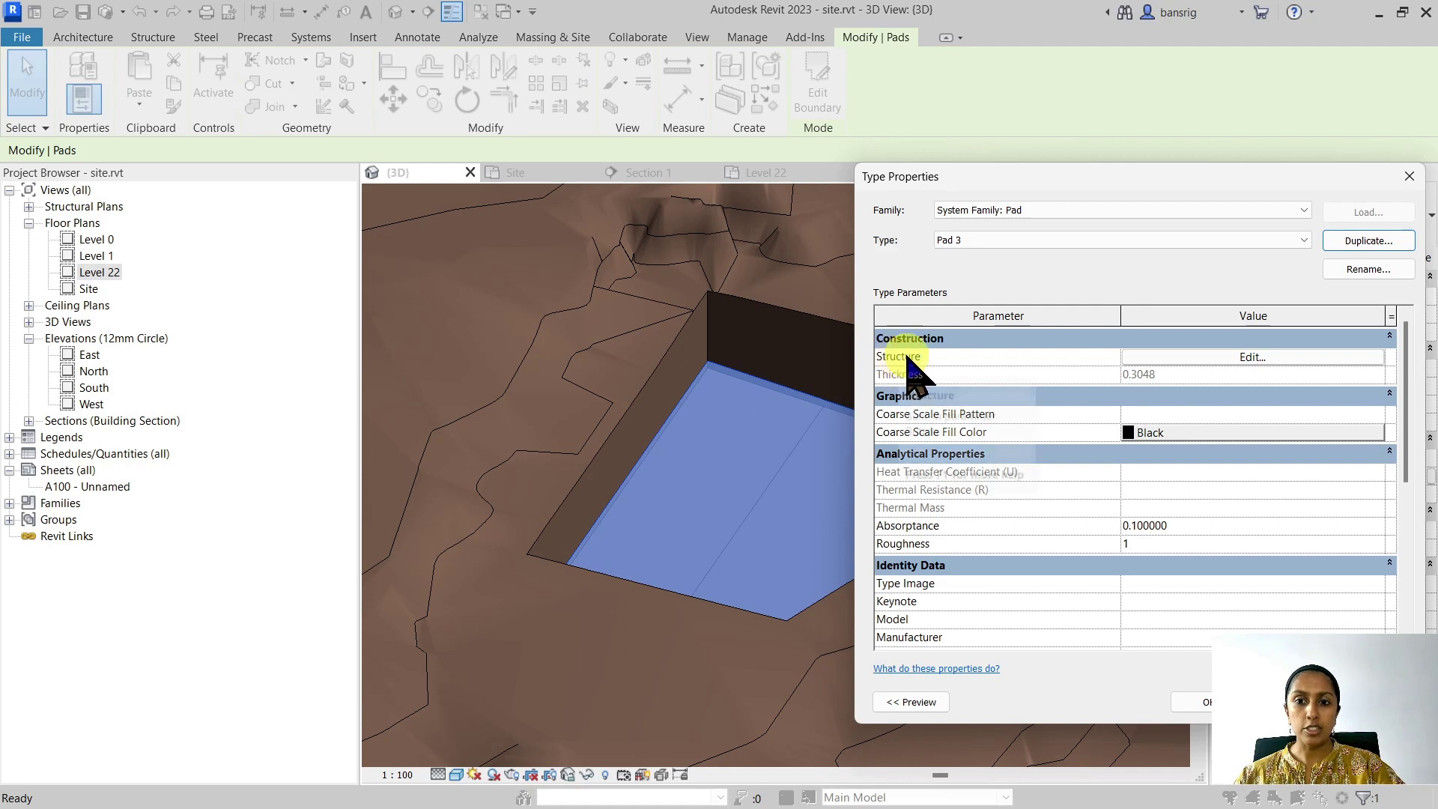
# Set the Pad 3 structure layer to a thickness of 0.1 with the material Concrete, Cast In Situ, and apply the type changes.
pyautogui.click(1186, 358)
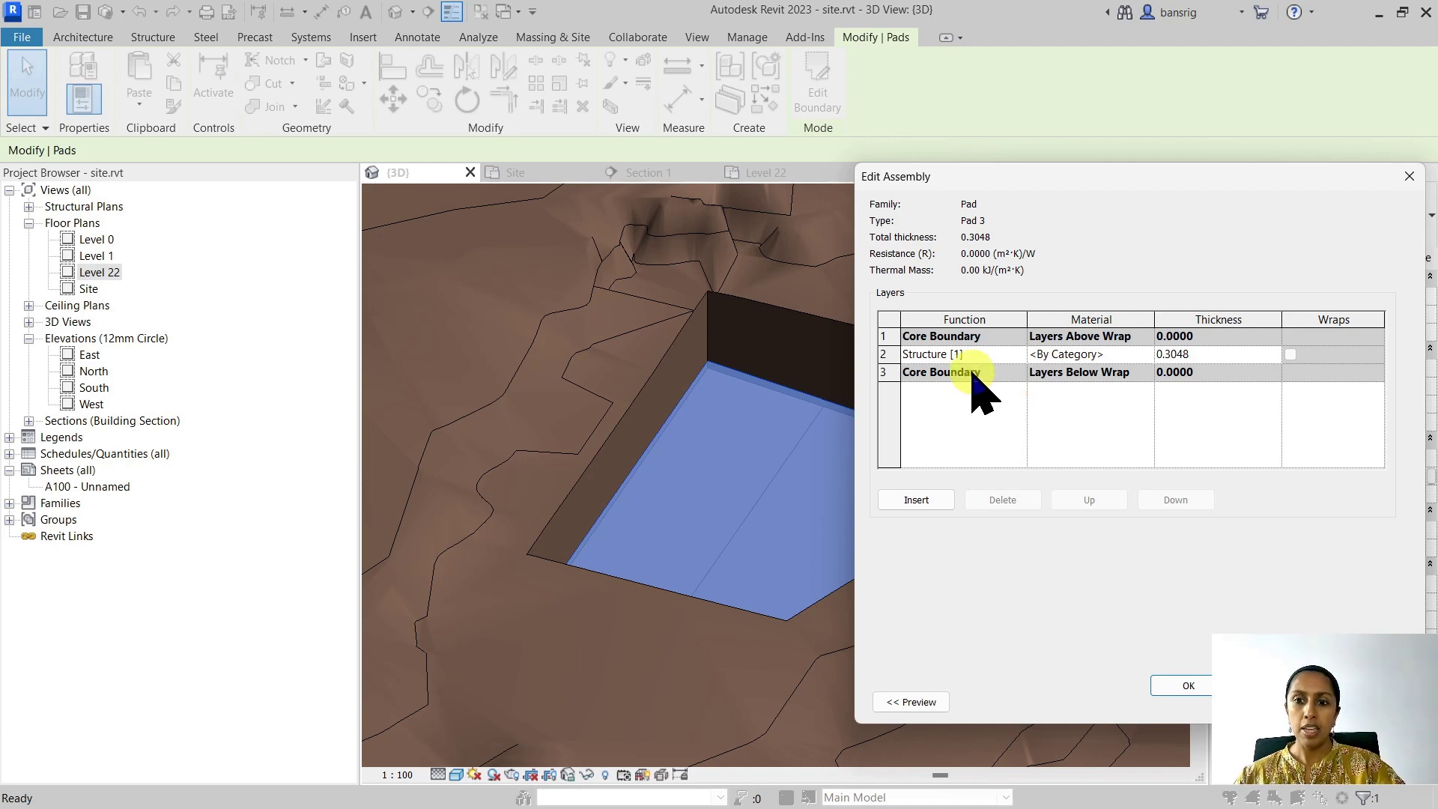
pyautogui.click(1218, 352)
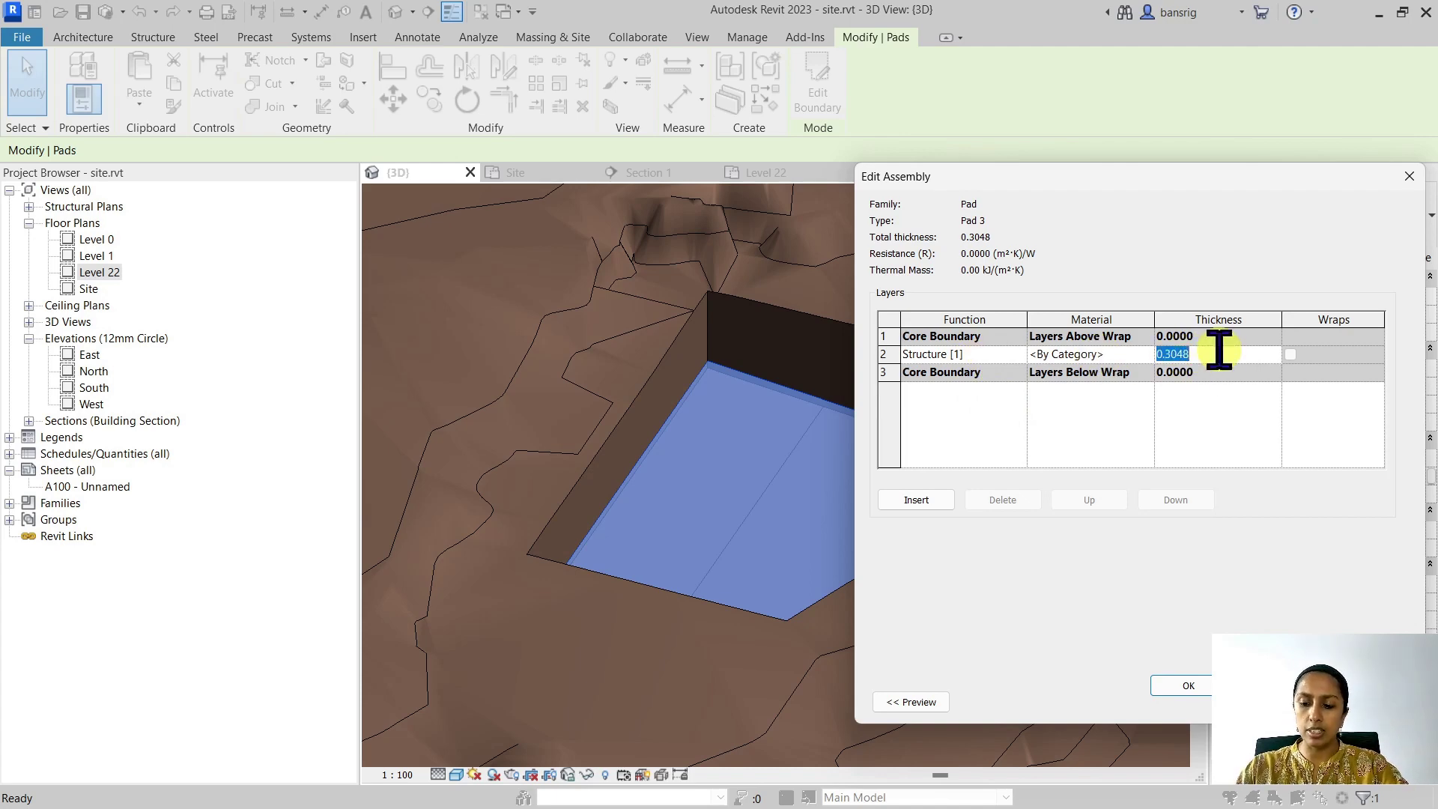
pyautogui.click(1134, 354)
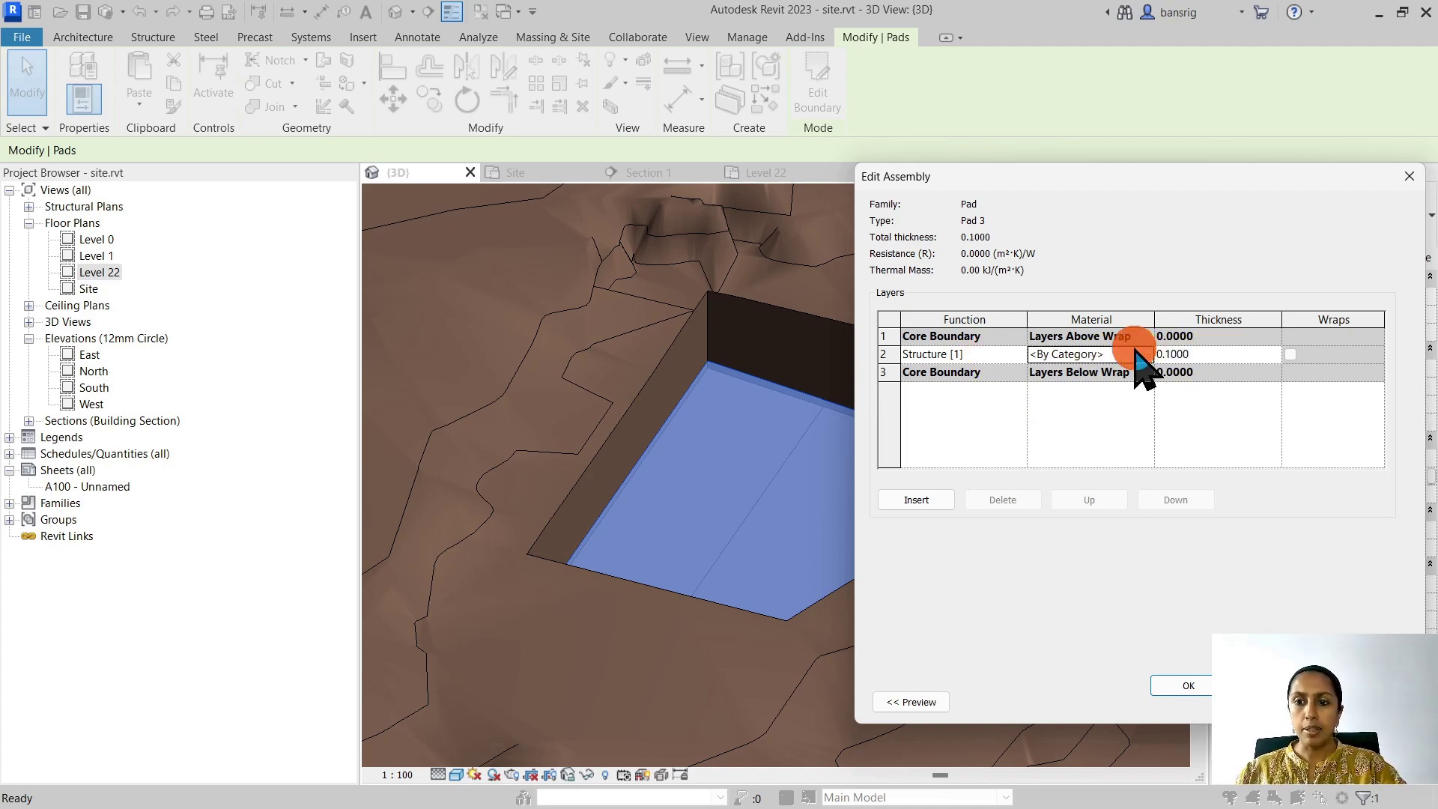
pyautogui.click(1146, 357)
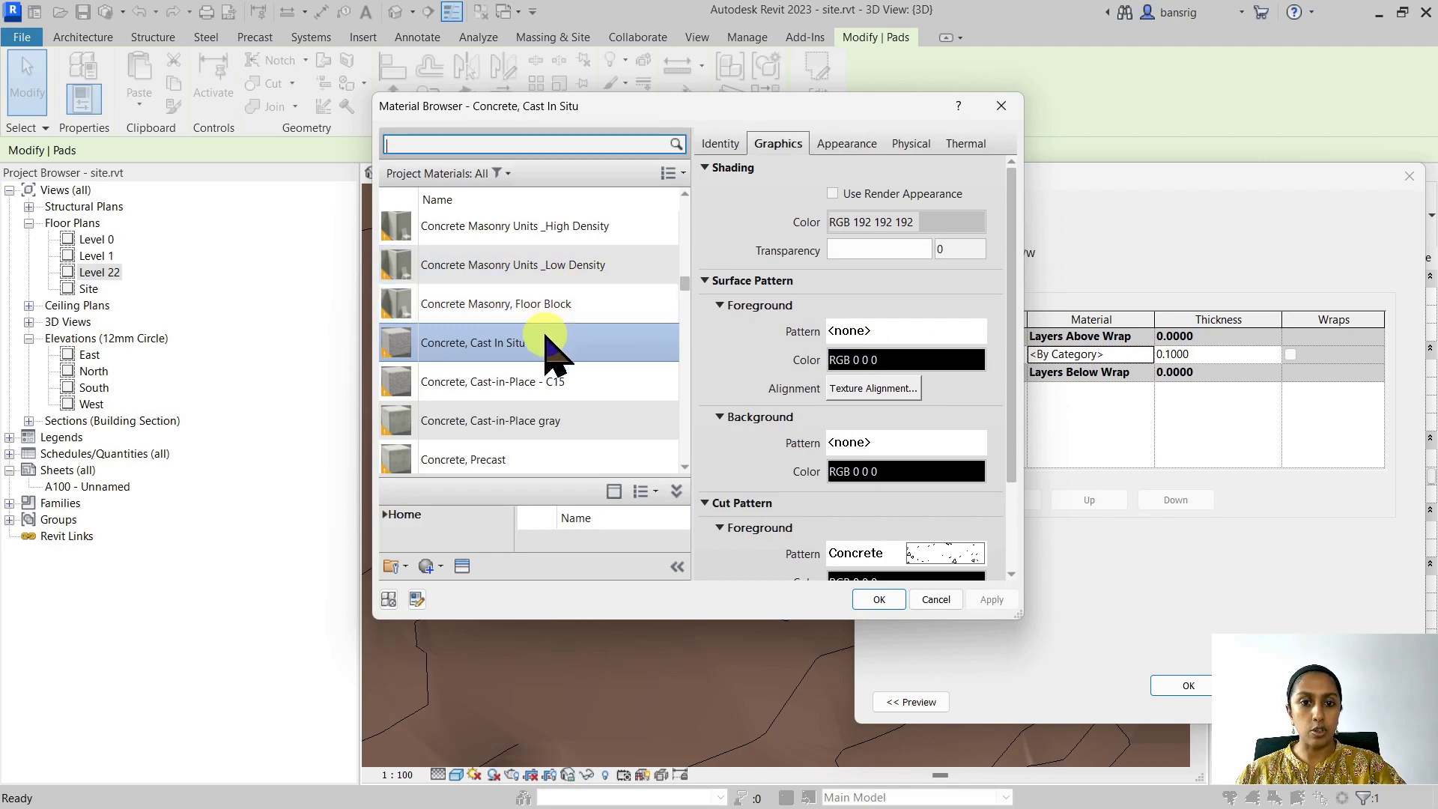
pyautogui.doubleClick(546, 342)
pyautogui.click(1187, 685)
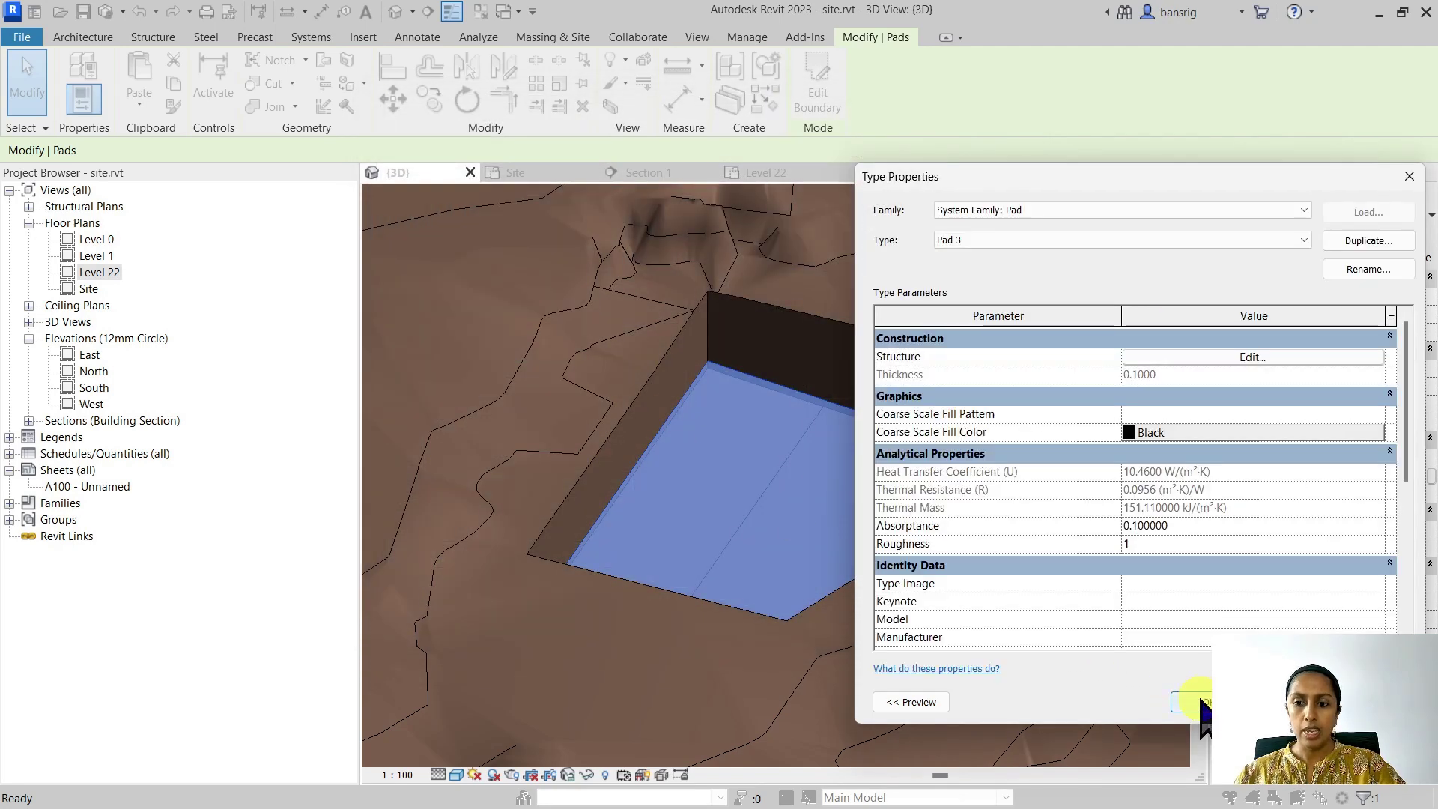
pyautogui.click(1192, 698)
pyautogui.press('Escape')
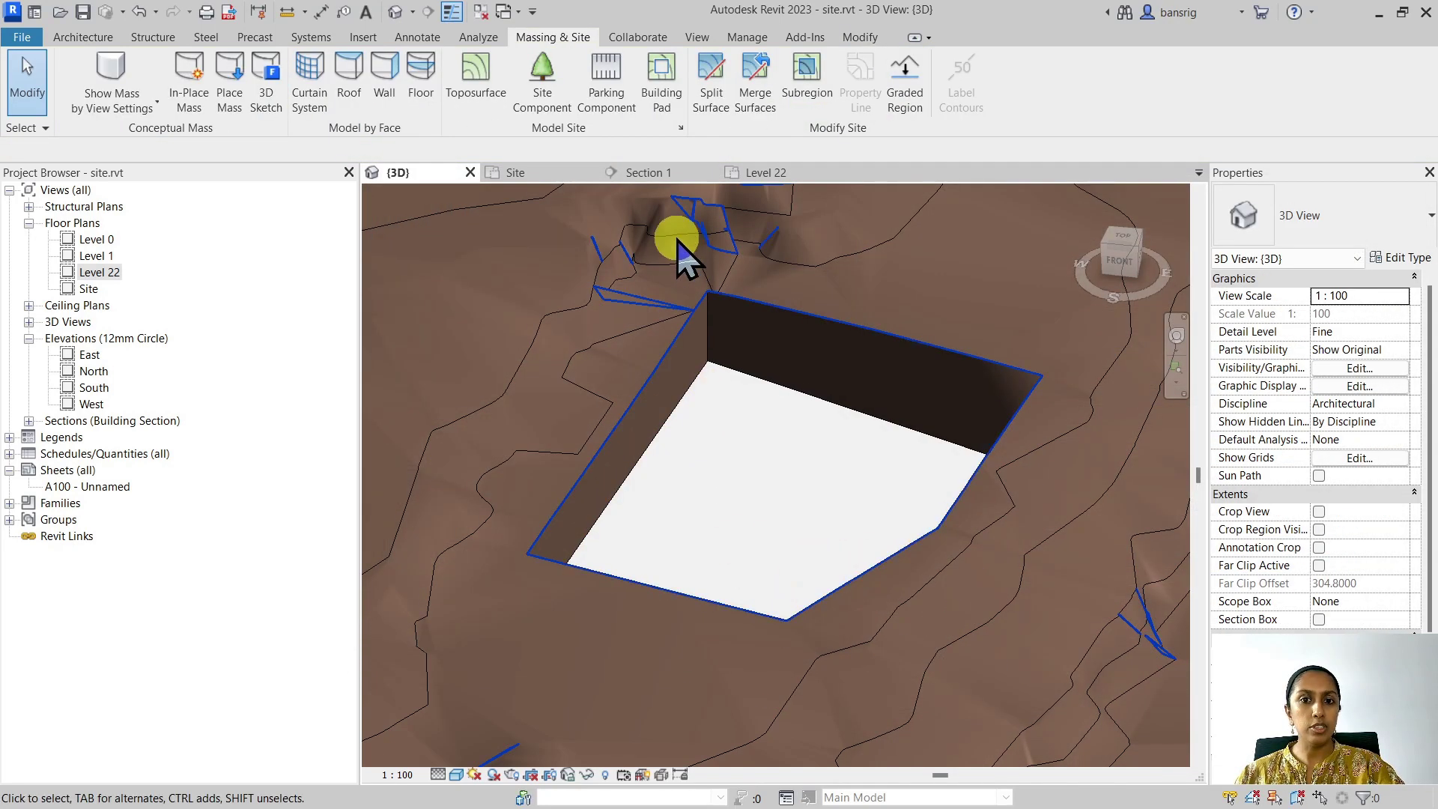
# Set the Section 1 view's detail level to Fine and inspect the sloped pad's cut material.
pyautogui.click(650, 173)
pyautogui.scroll(5, 578, 407)
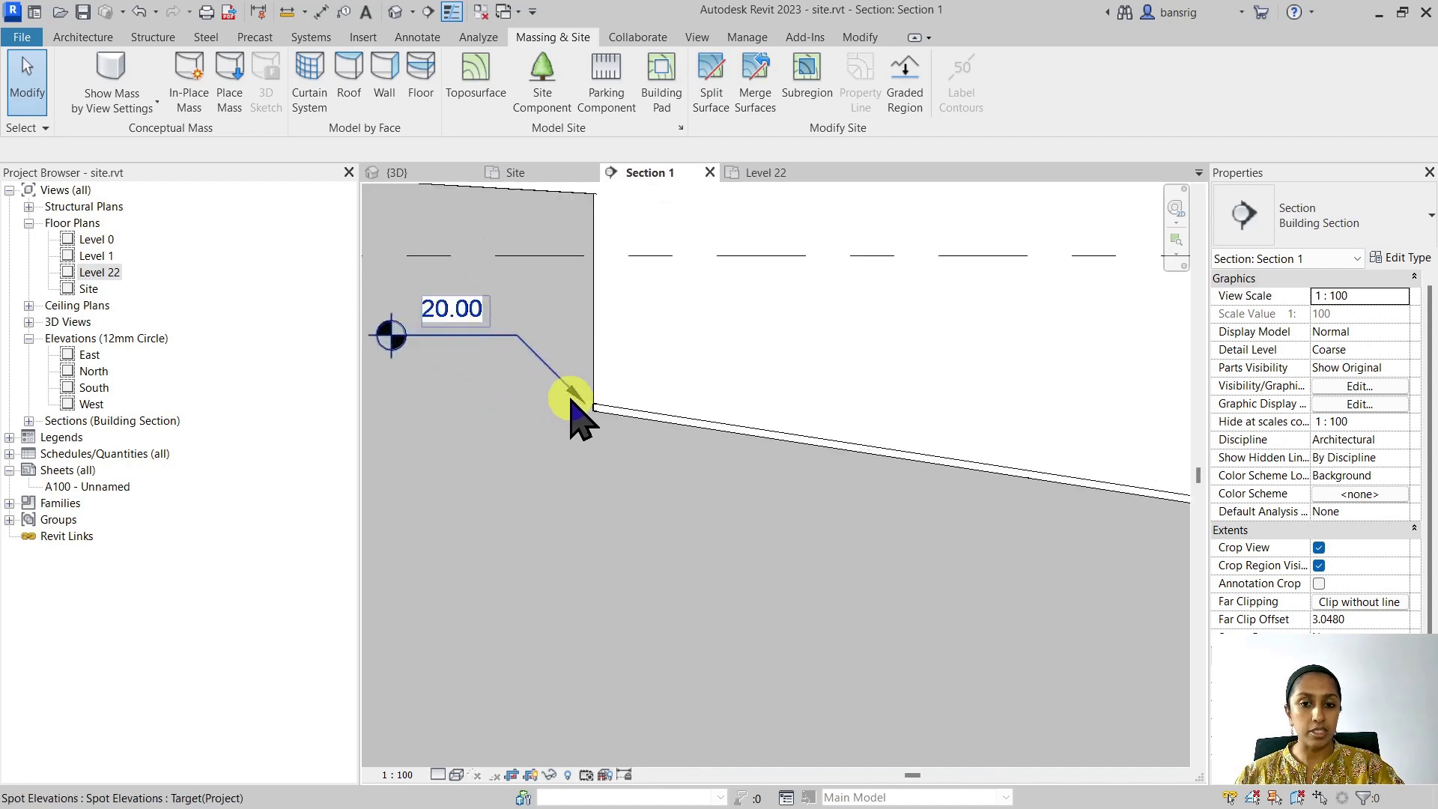
pyautogui.click(440, 775)
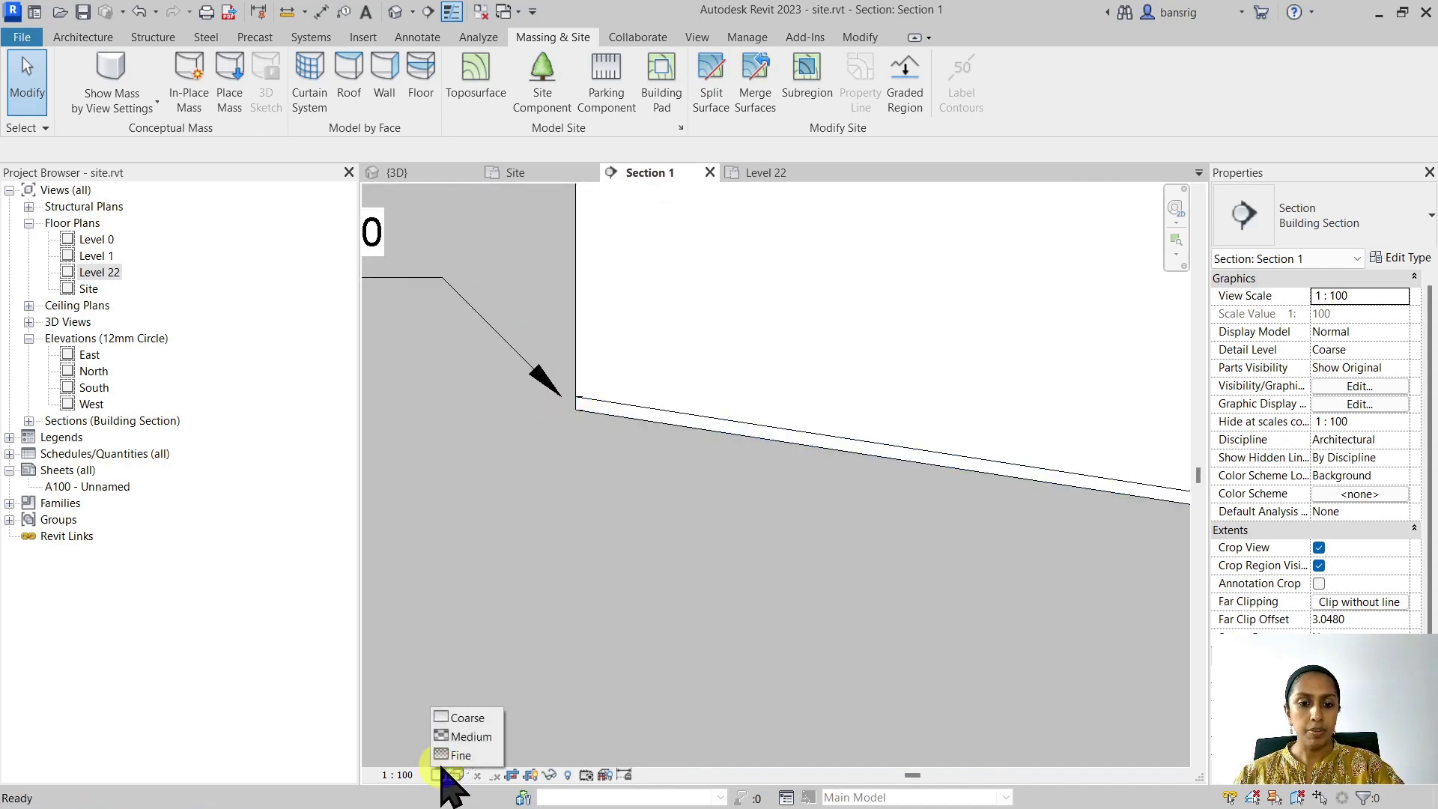
pyautogui.click(464, 750)
pyautogui.scroll(-2, 487, 514)
pyautogui.moveTo(487, 514); pyautogui.dragTo(789, 555, button='middle')
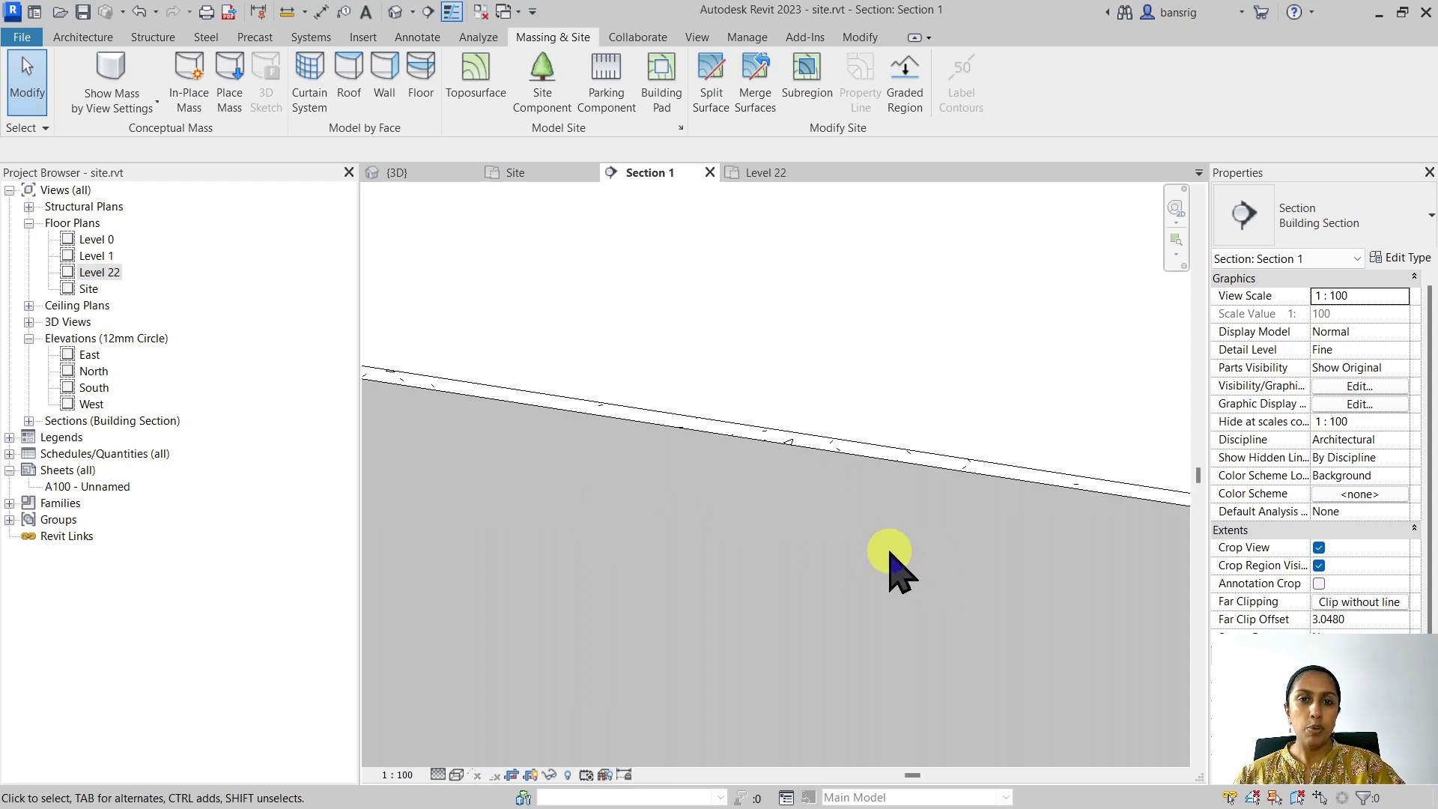
# Select the sloped pad in the 3D view and duplicate its type as Pad_earth.
pyautogui.click(395, 12)
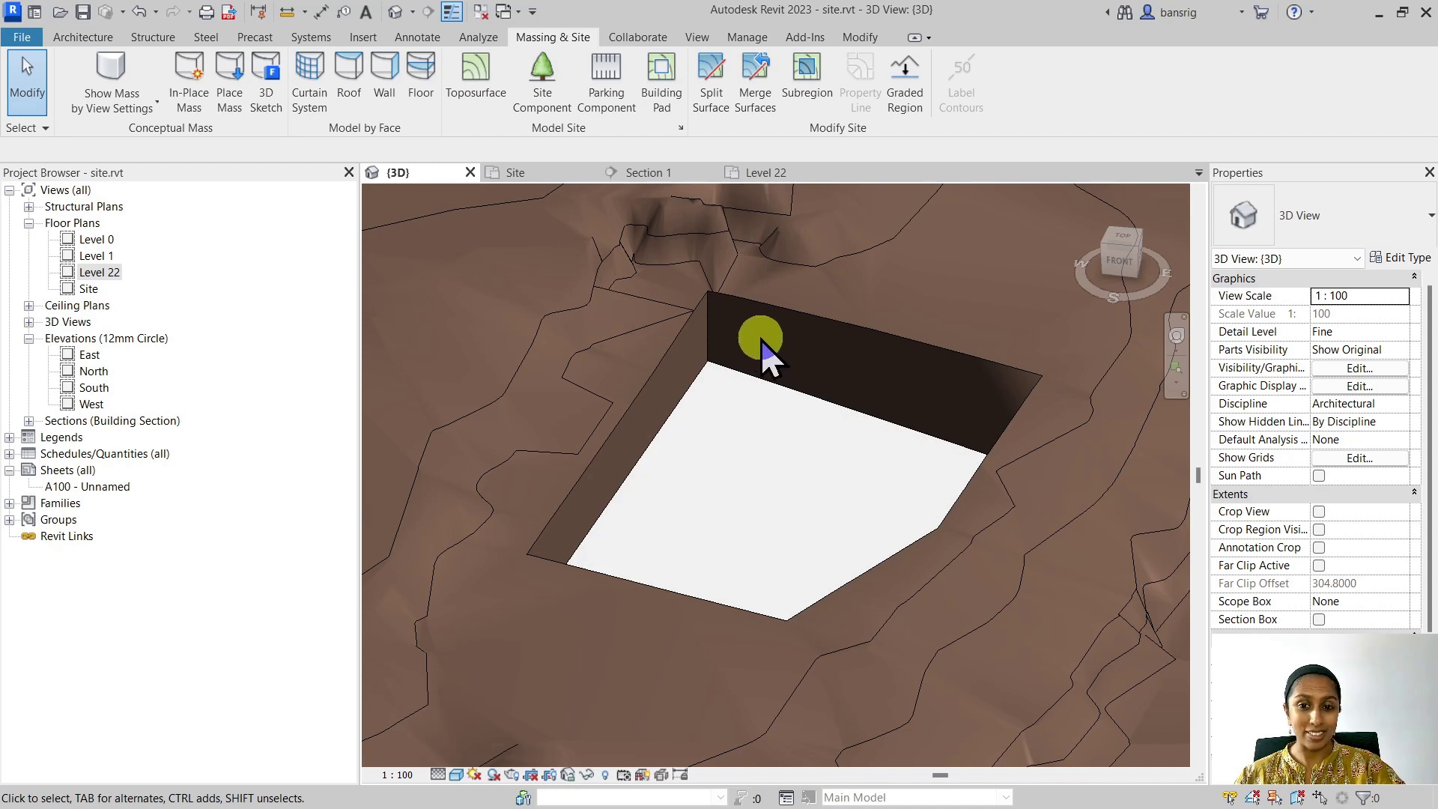
pyautogui.click(752, 380)
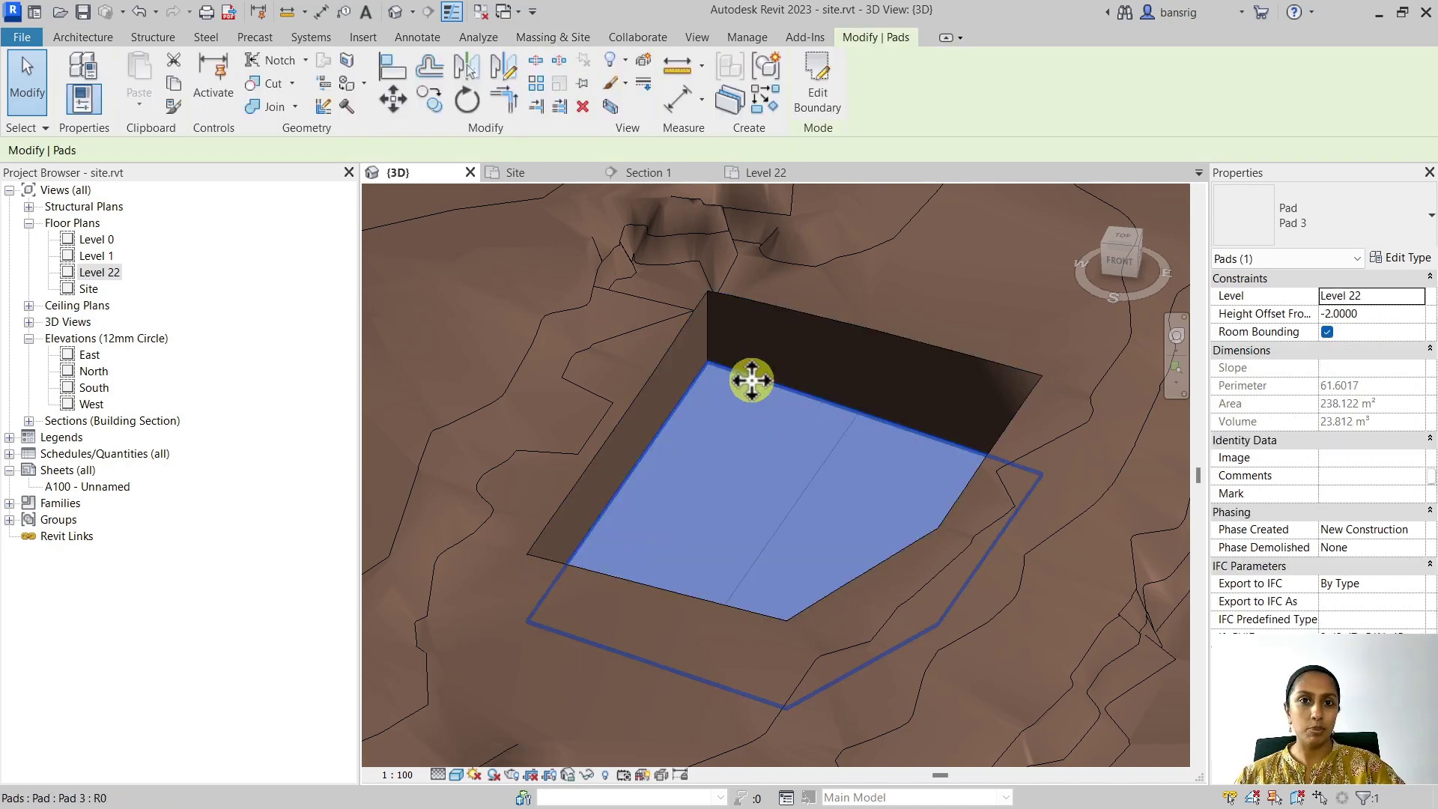
pyautogui.click(1407, 259)
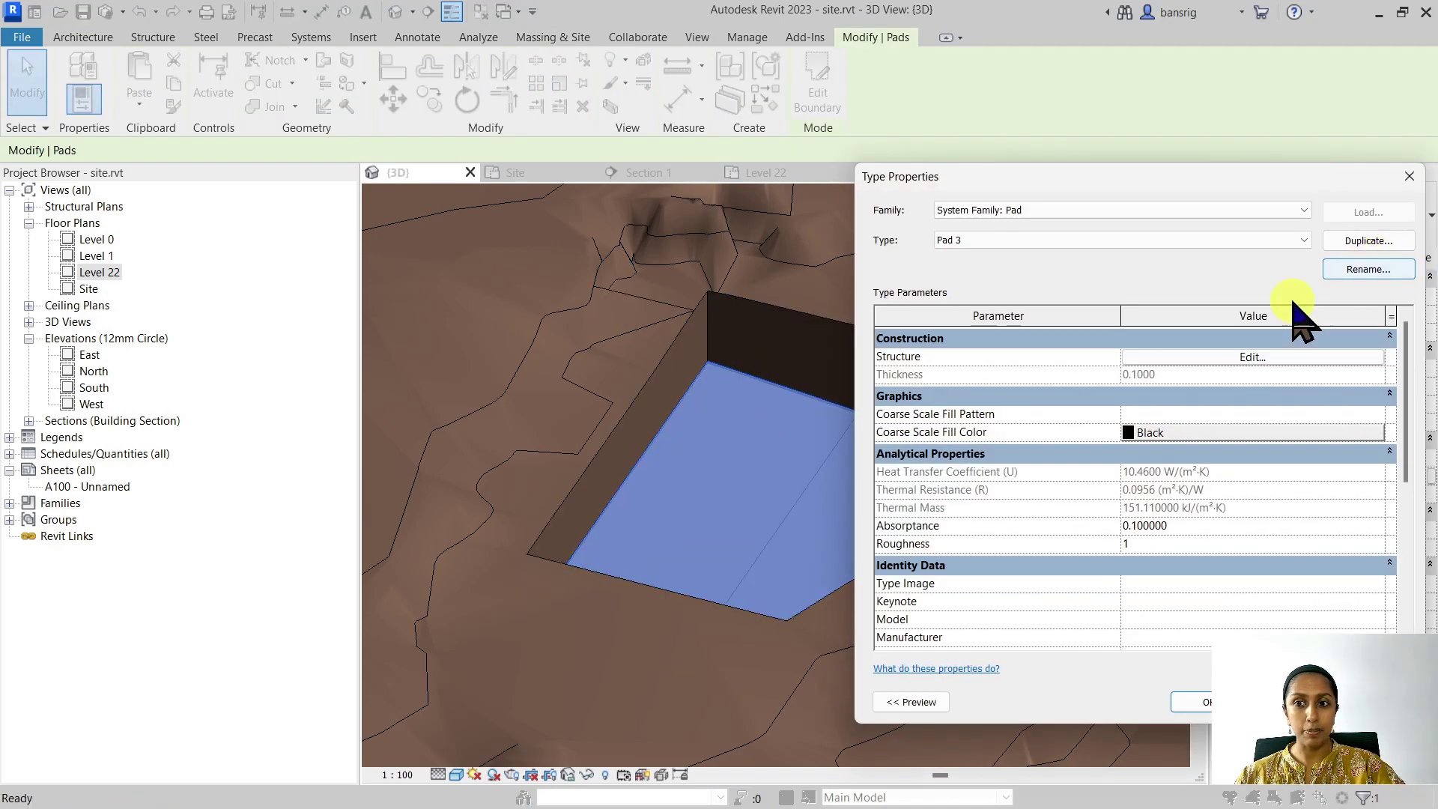
pyautogui.click(1365, 241)
pyautogui.click(758, 327)
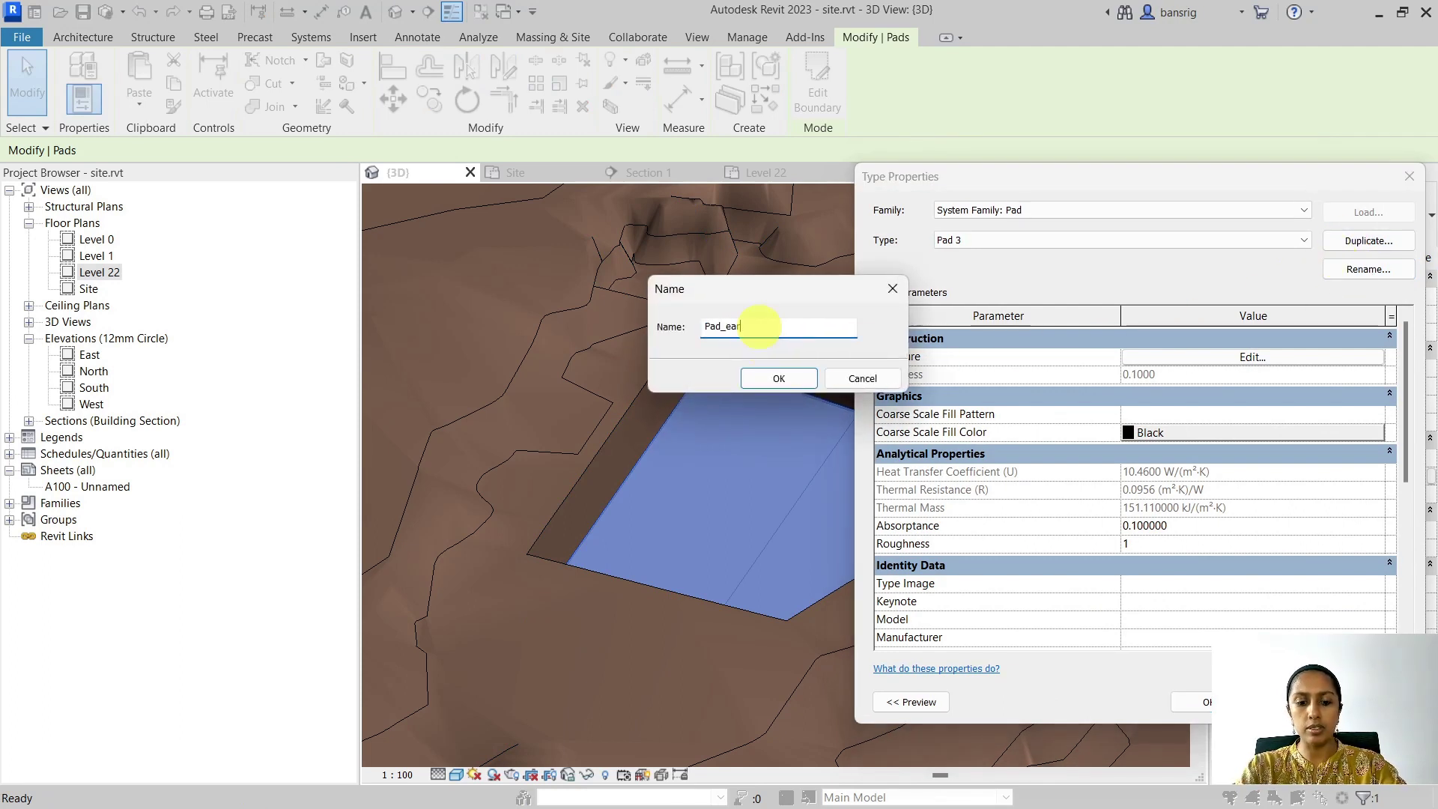
pyautogui.write('_earth')
pyautogui.press('Return')
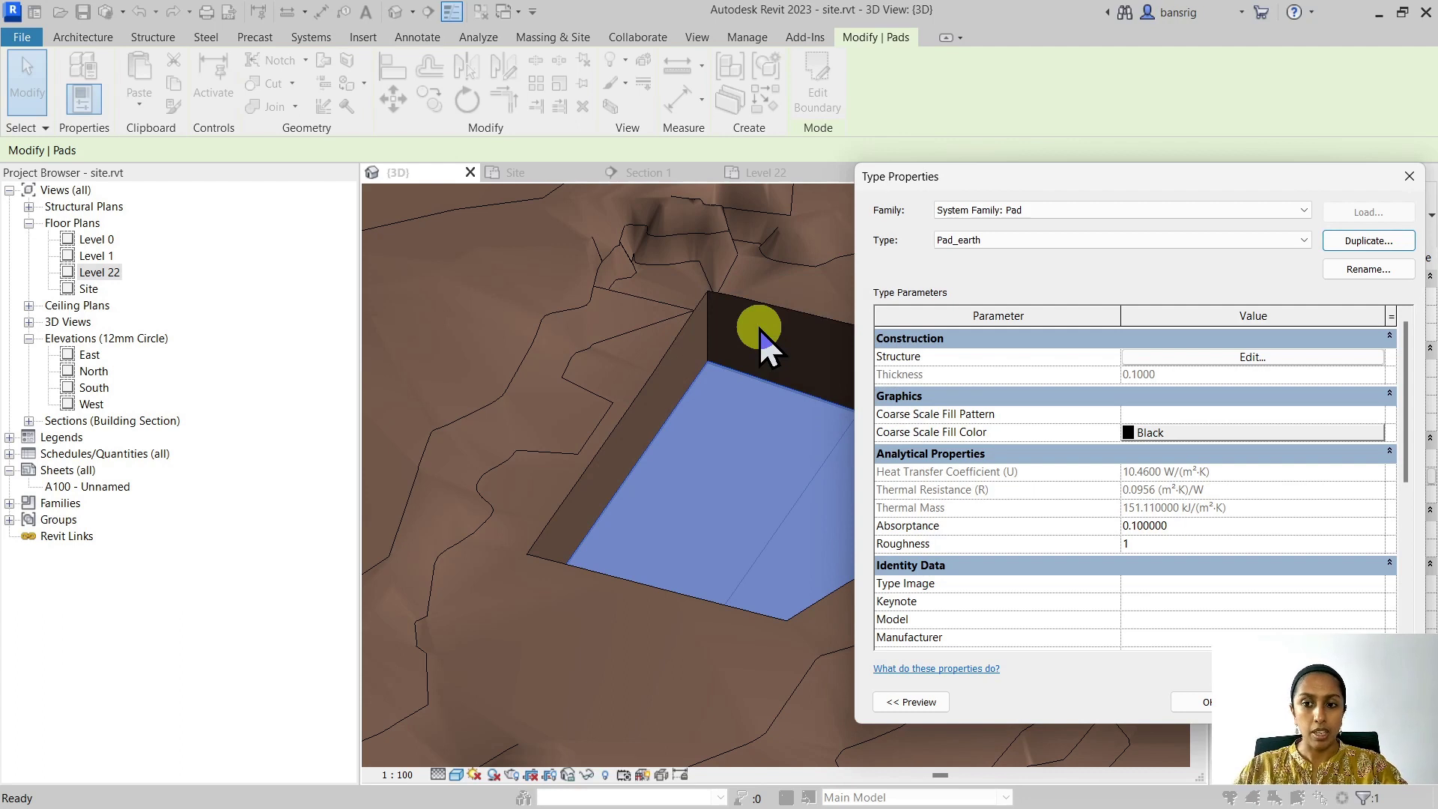
# Set the Pad_earth structure layer's thickness to 10 mm.
pyautogui.click(1187, 357)
pyautogui.click(1214, 355)
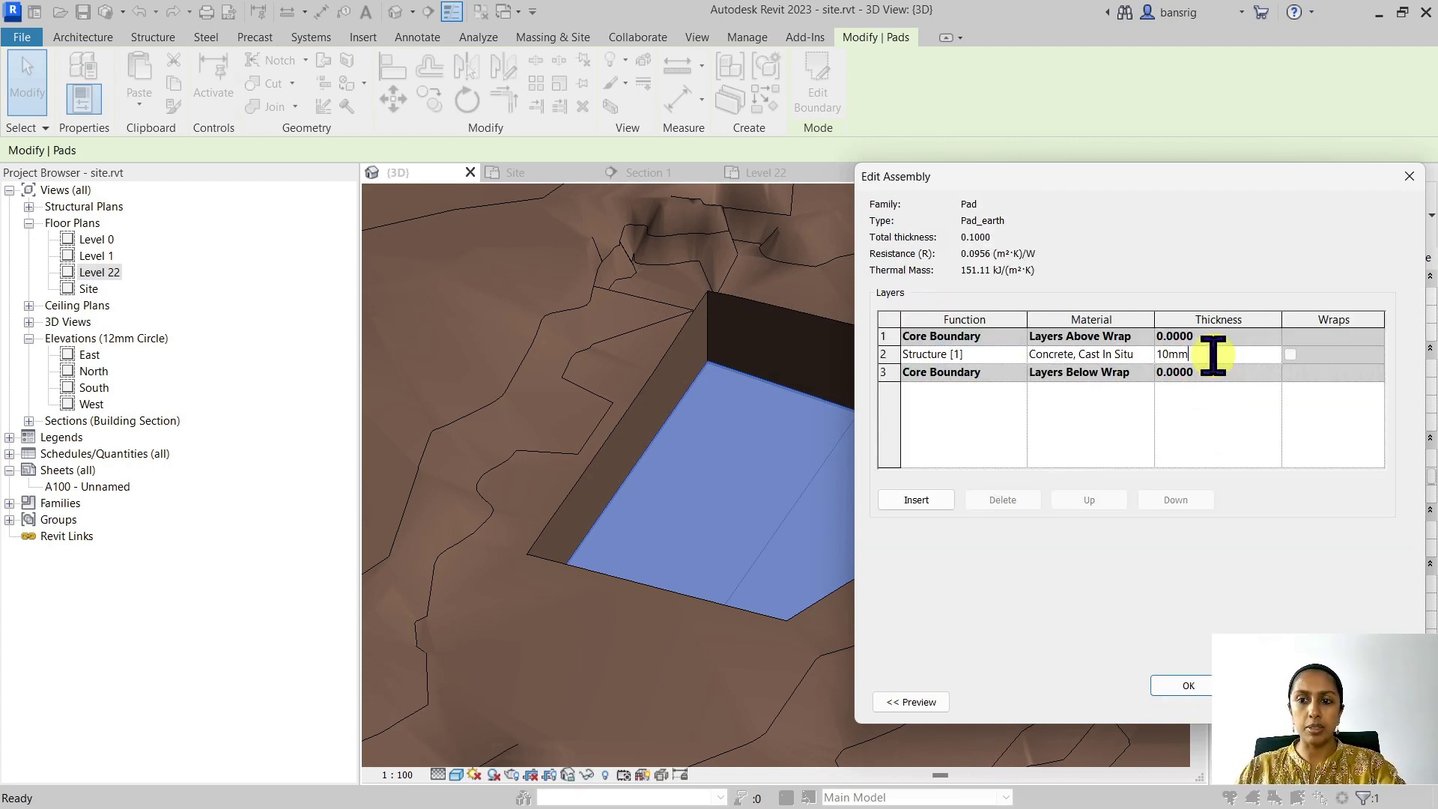
pyautogui.write('10mm')
# Assign the Earth material to the Pad_earth structure layer, apply the type changes, and view the pad in 3D.
pyautogui.click(1106, 354)
pyautogui.click(1147, 354)
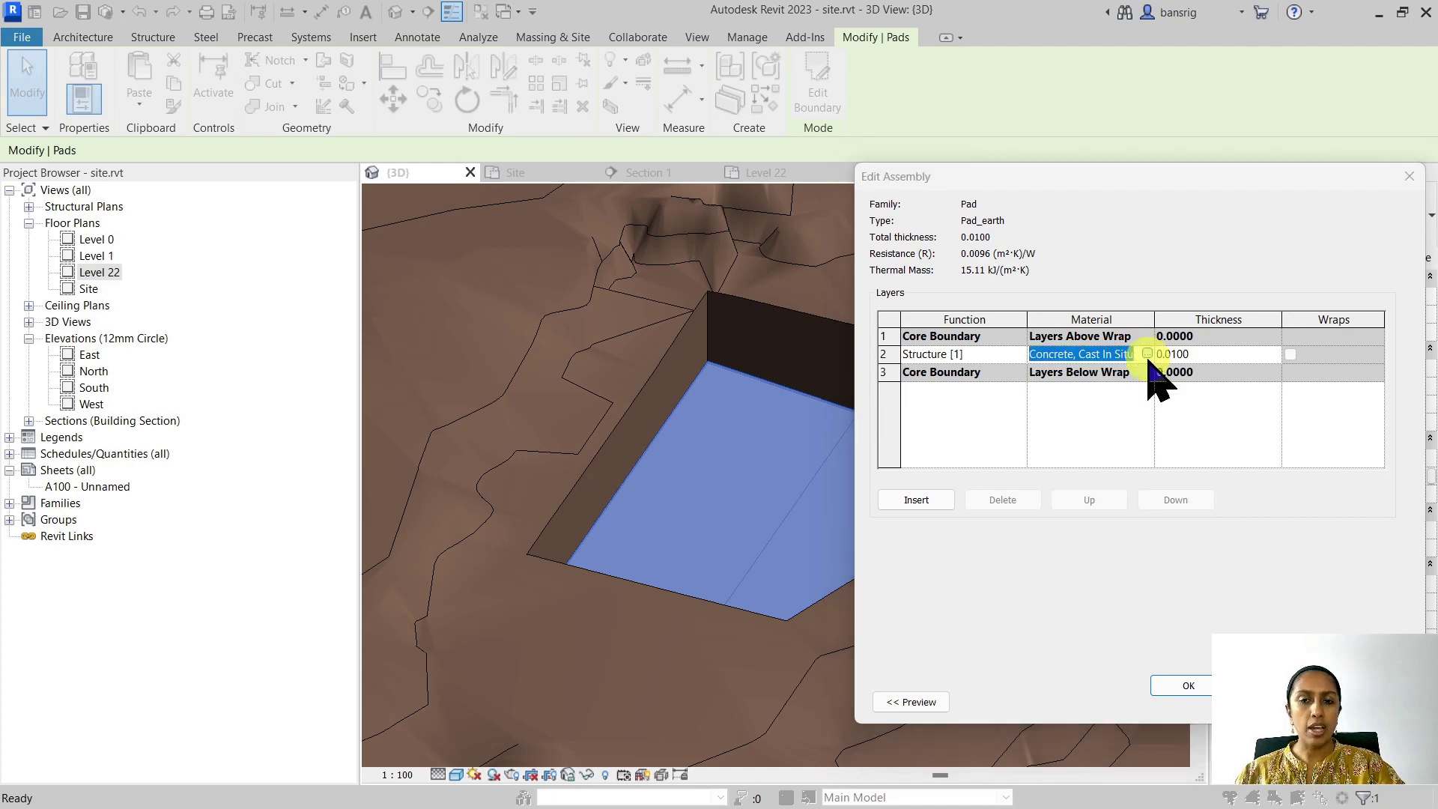
pyautogui.click(487, 144)
pyautogui.write('ear')
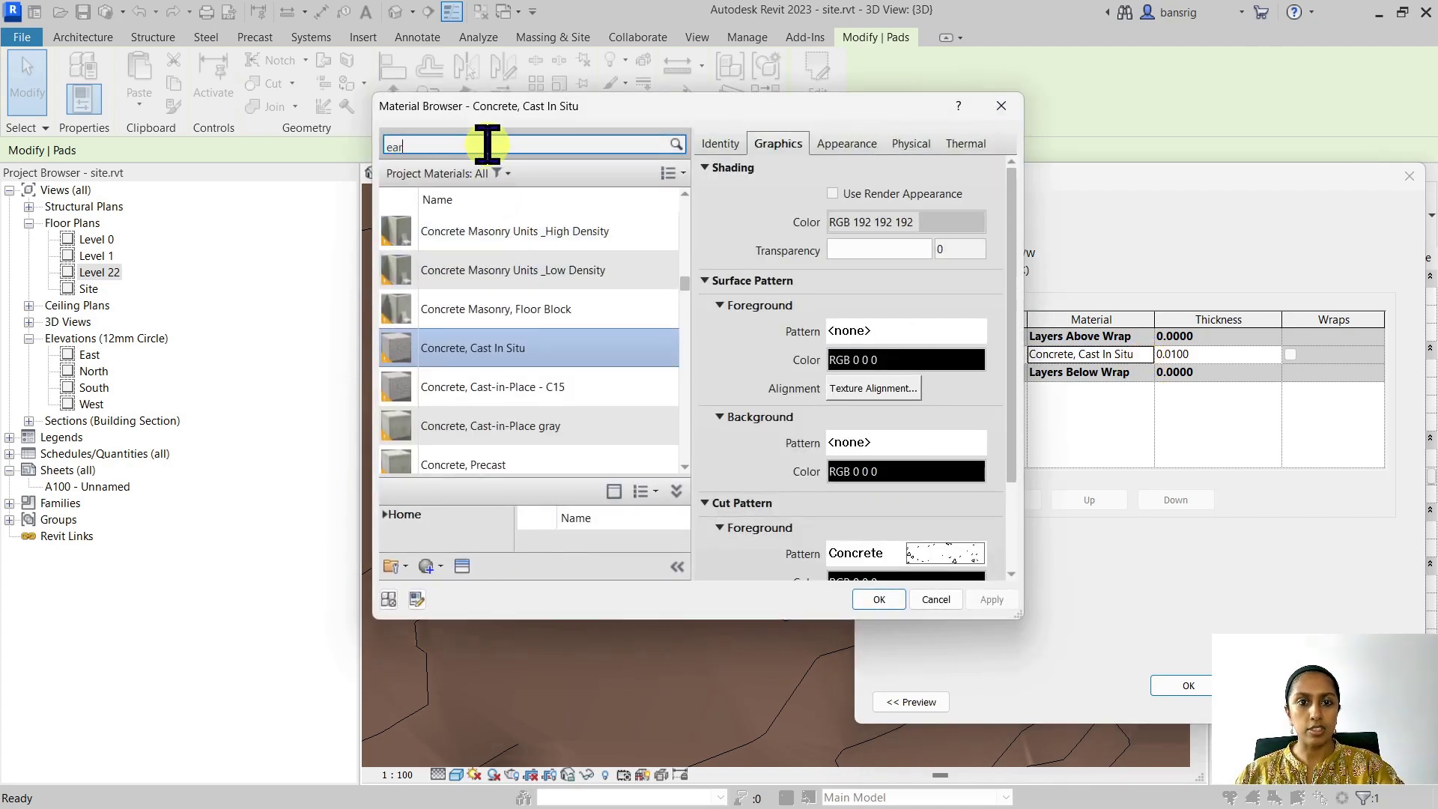
pyautogui.write('t')
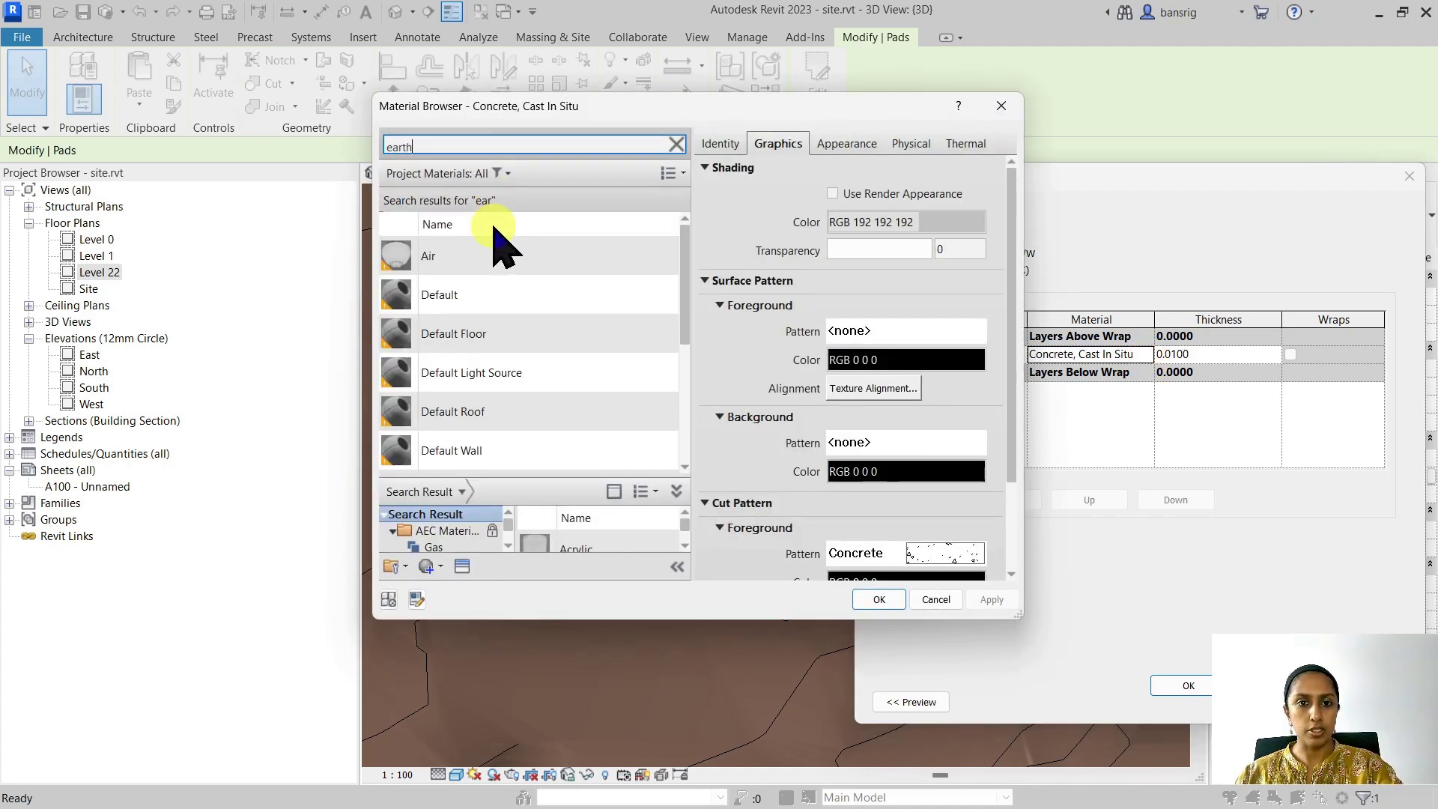
pyautogui.write('h')
pyautogui.click(497, 251)
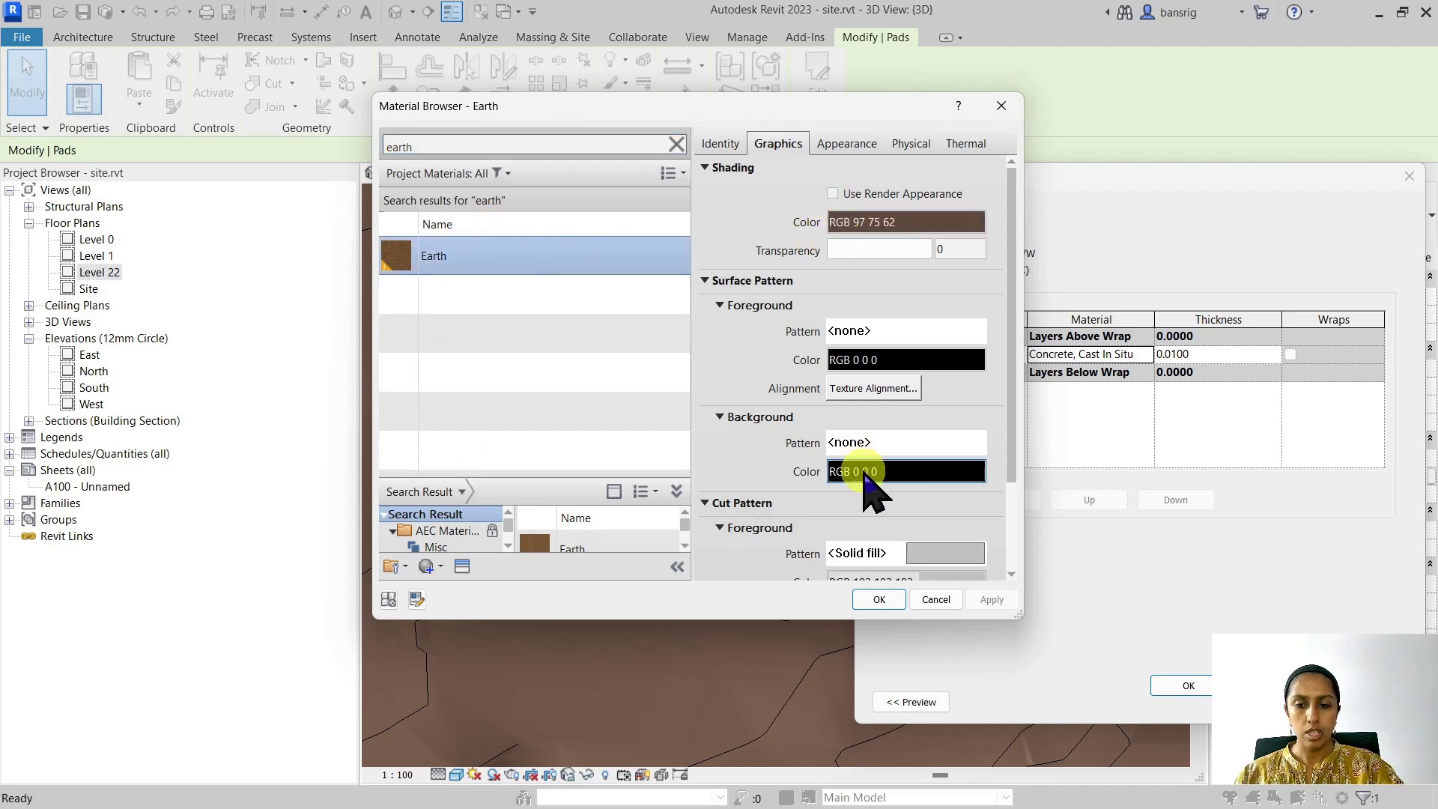
pyautogui.click(879, 598)
pyautogui.click(1183, 686)
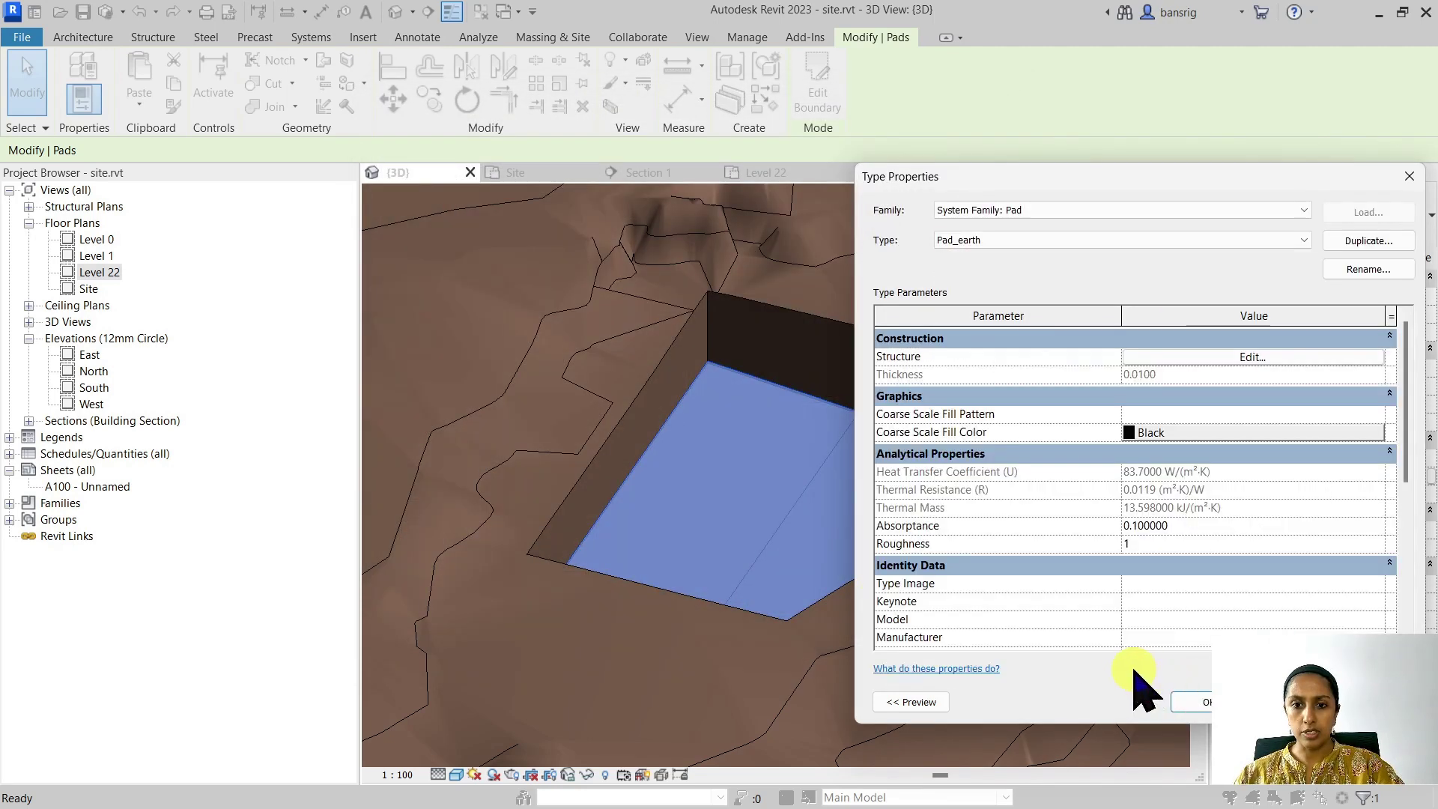
pyautogui.click(1198, 702)
pyautogui.click(1048, 678)
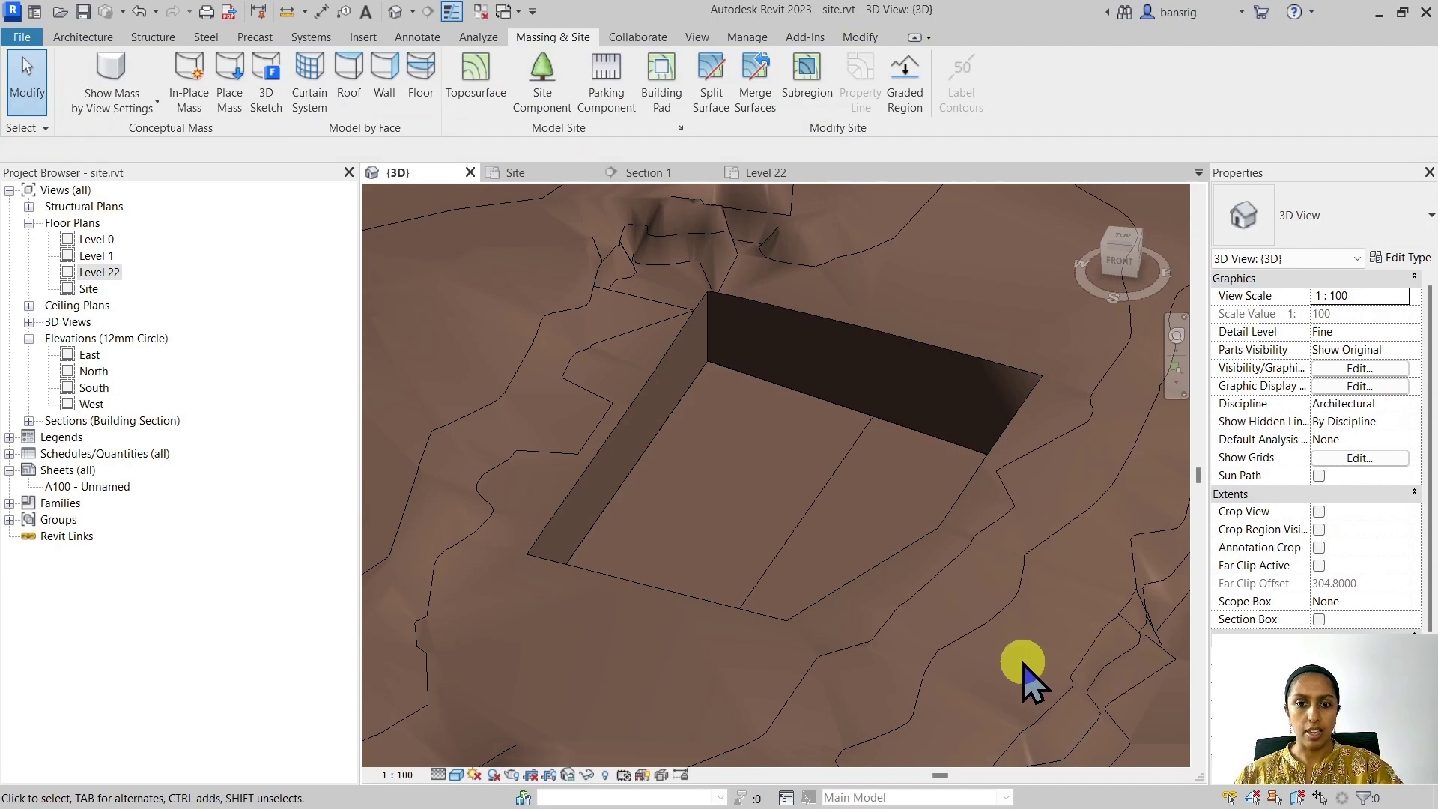
pyautogui.keyDown('shift'); pyautogui.moveTo(1023, 663); pyautogui.dragTo(756, 641, button='middle'); pyautogui.keyUp('shift')
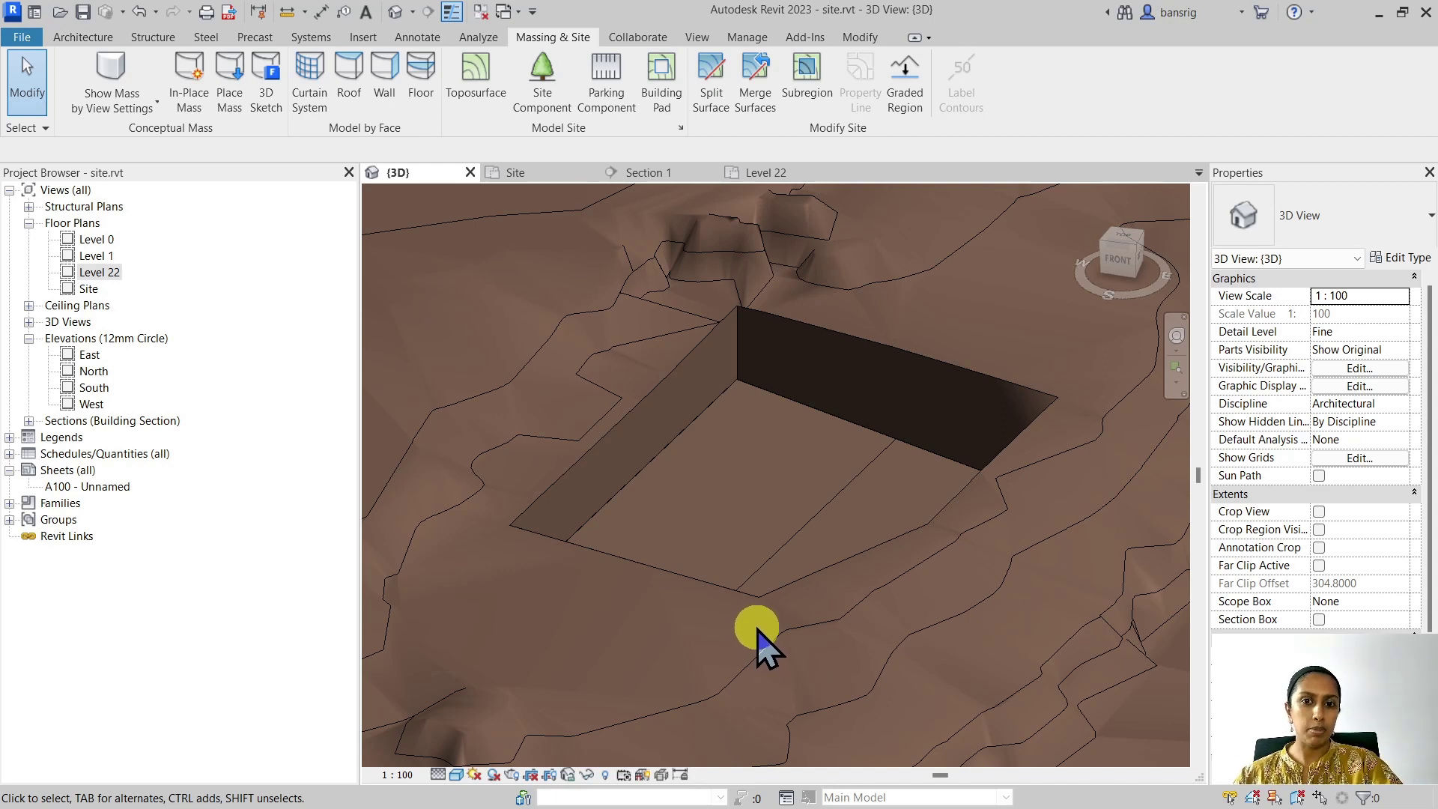
# Select the earth pad in the Section 1 view and set its height offset from level to 0.
pyautogui.click(659, 174)
pyautogui.click(722, 421)
pyautogui.press('Escape')
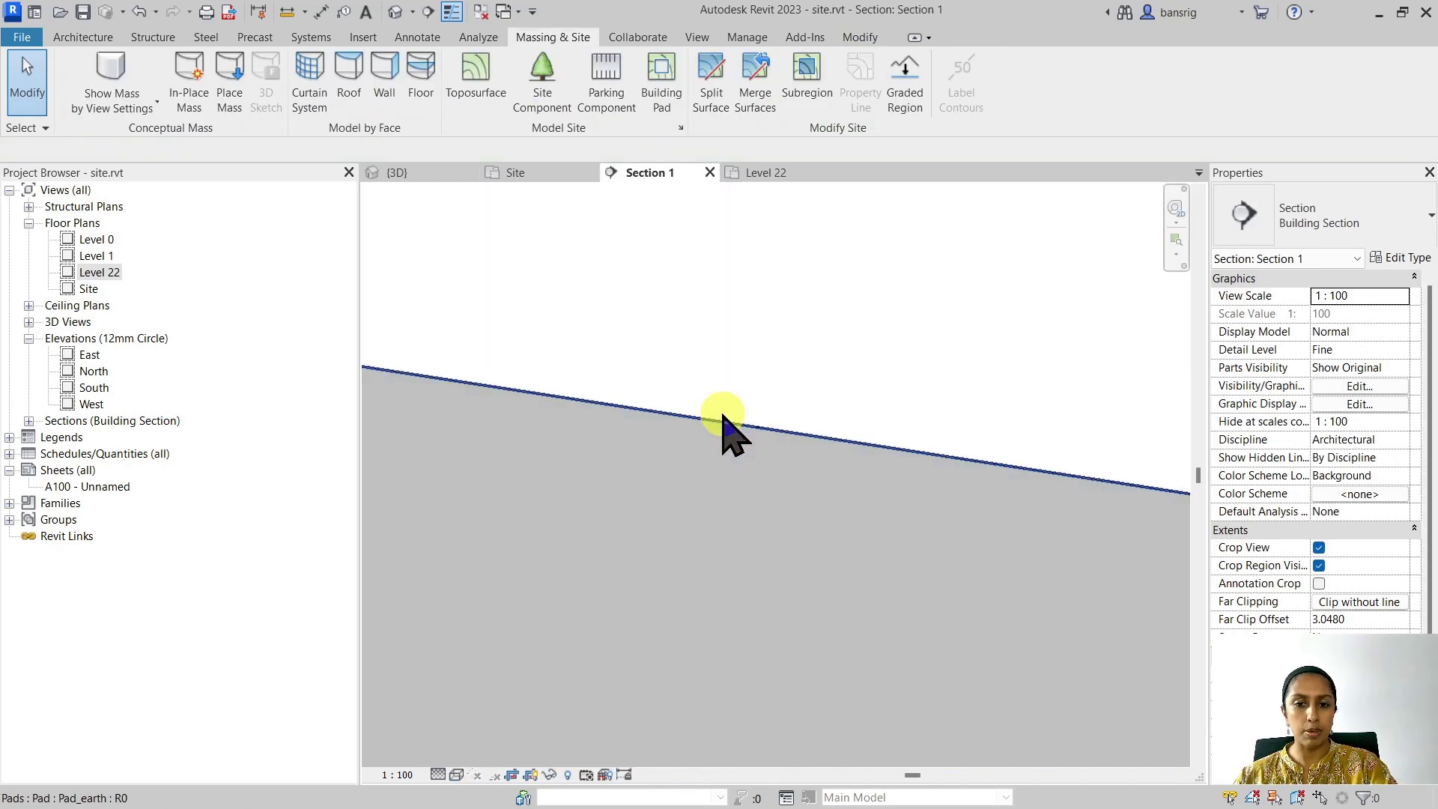
pyautogui.press('Tab')
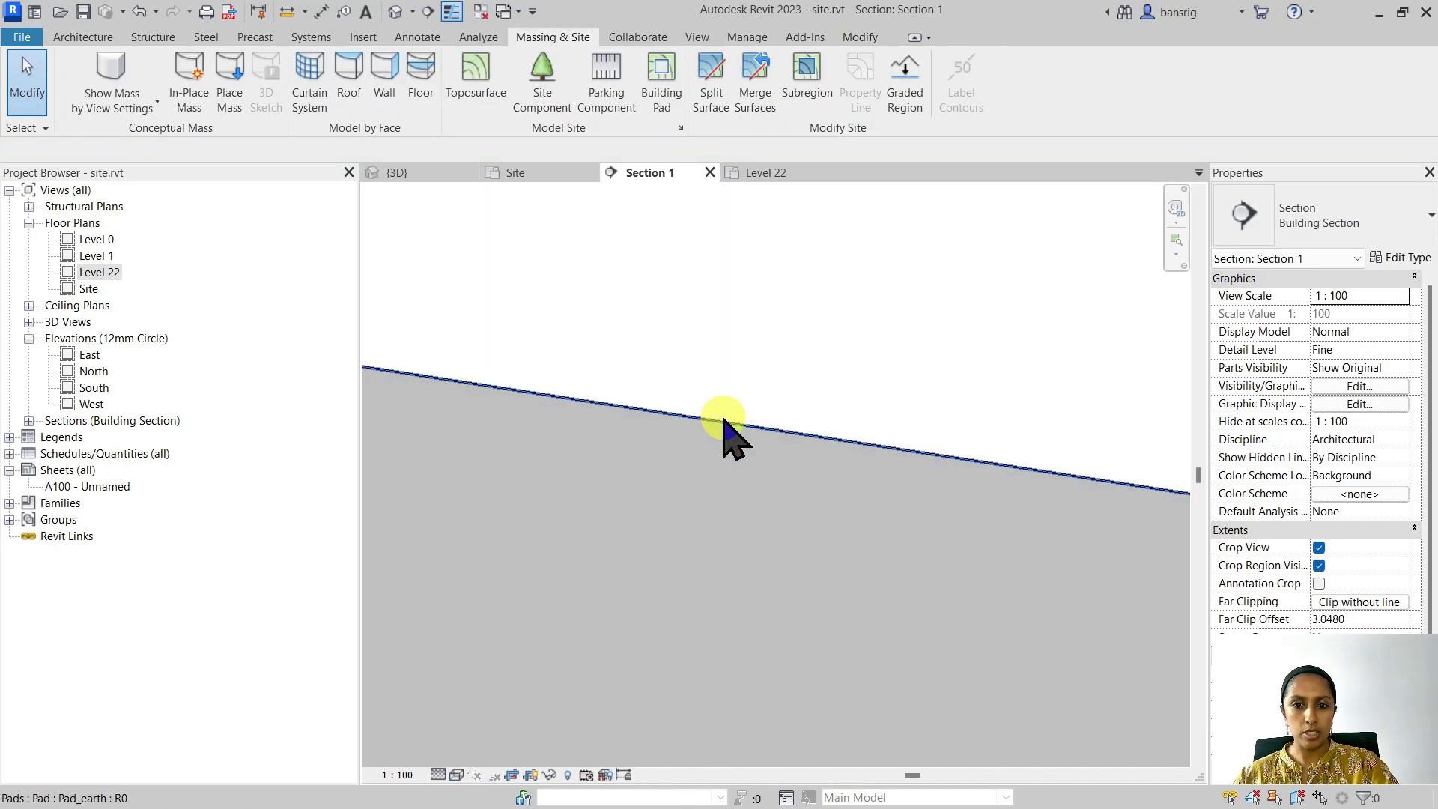
pyautogui.click(722, 424)
pyautogui.click(1364, 313)
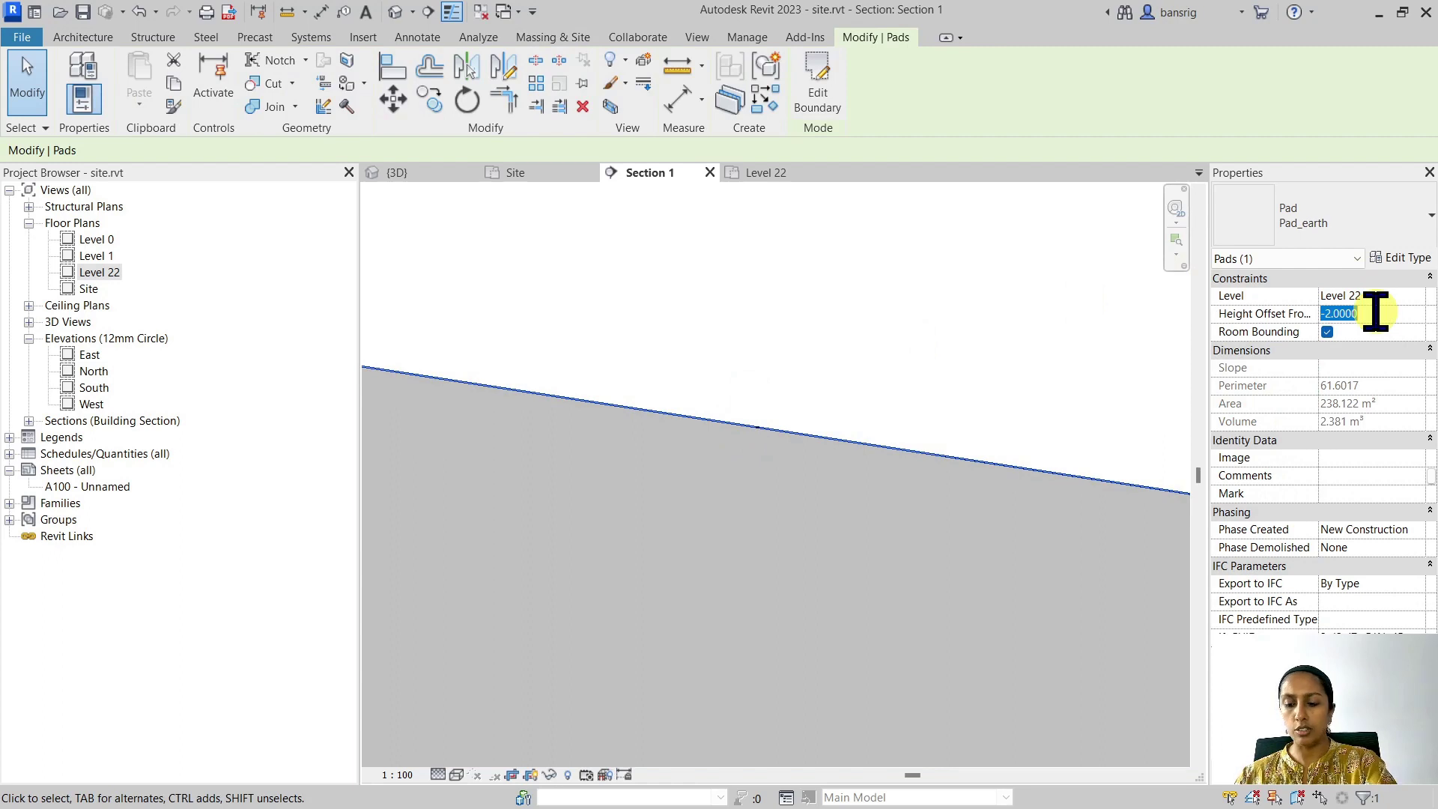
pyautogui.write('0')
pyautogui.scroll(-1, 793, 494)
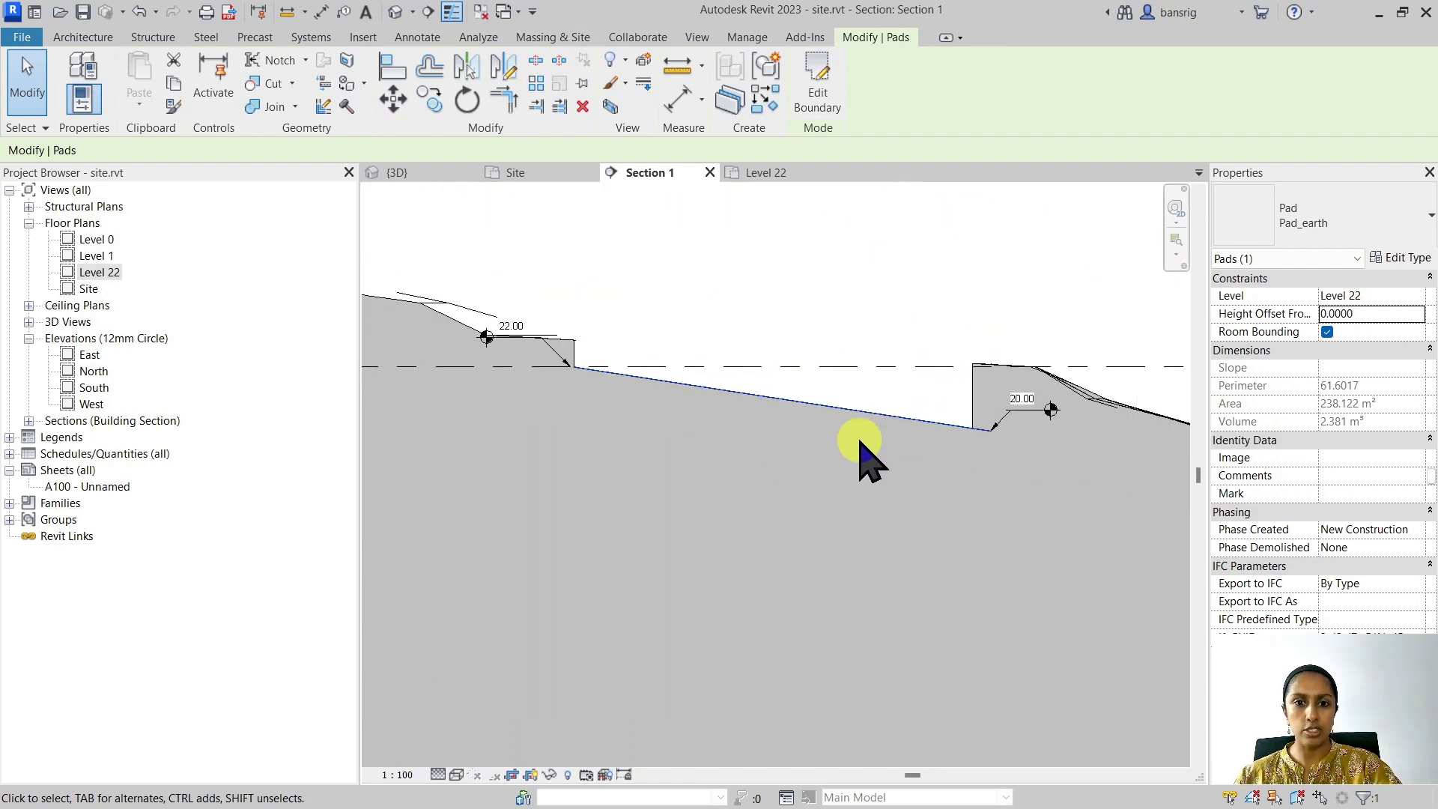
# Set the earth pad's height offset from level to 2 and view the raised pad in 3D.
pyautogui.doubleClick(1348, 313)
pyautogui.write('2')
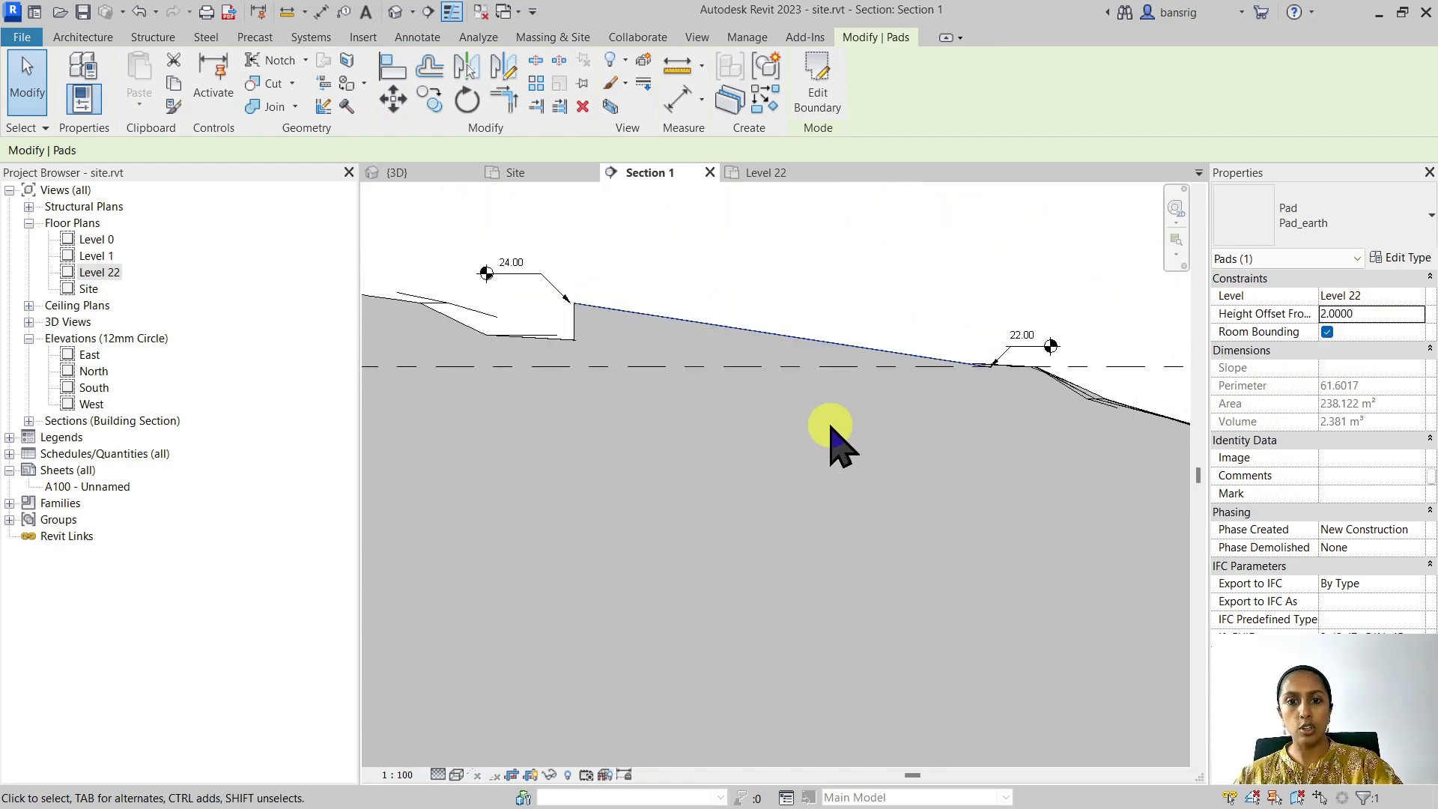
pyautogui.click(389, 12)
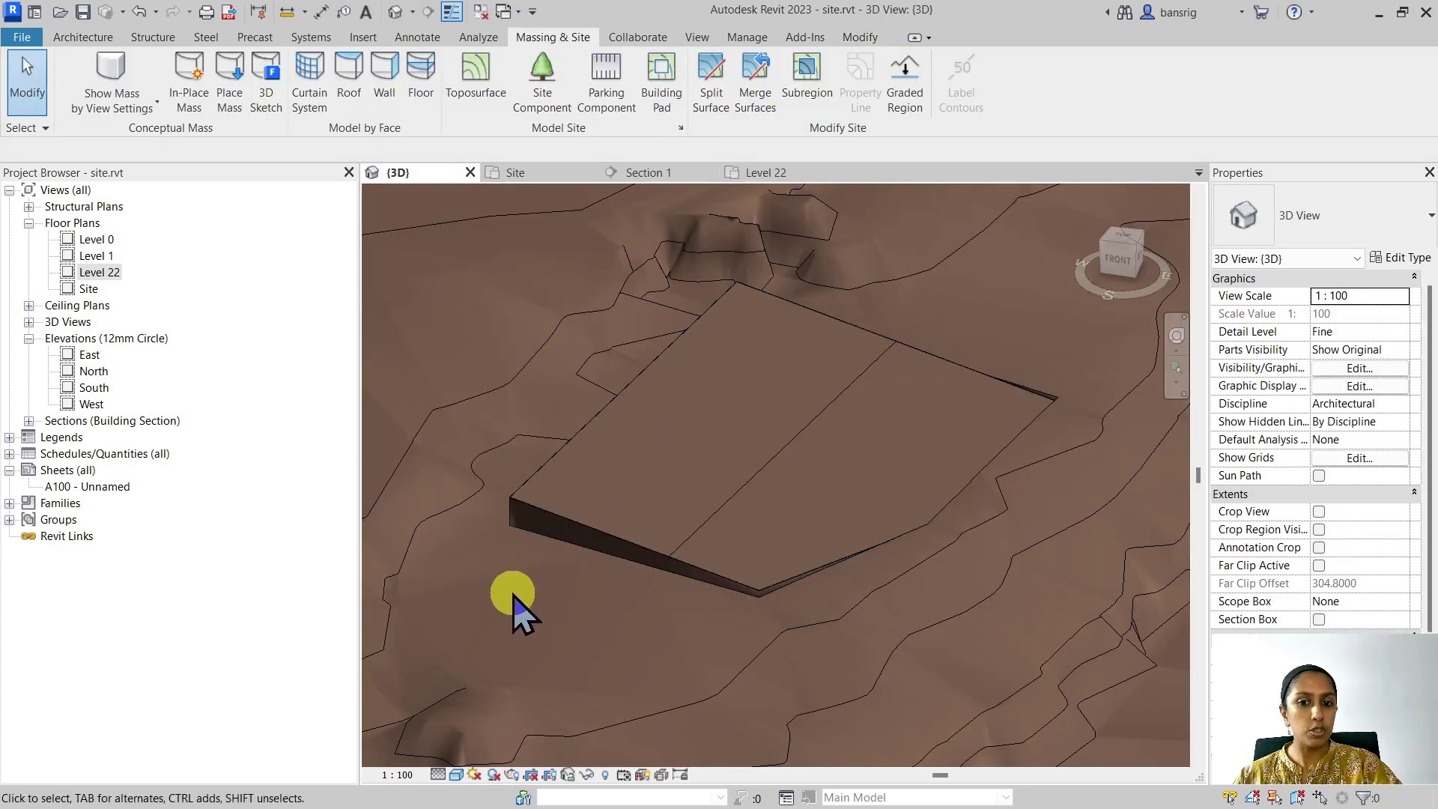
pyautogui.keyDown('shift'); pyautogui.moveTo(507, 594); pyautogui.dragTo(558, 566, button='middle'); pyautogui.keyUp('shift')
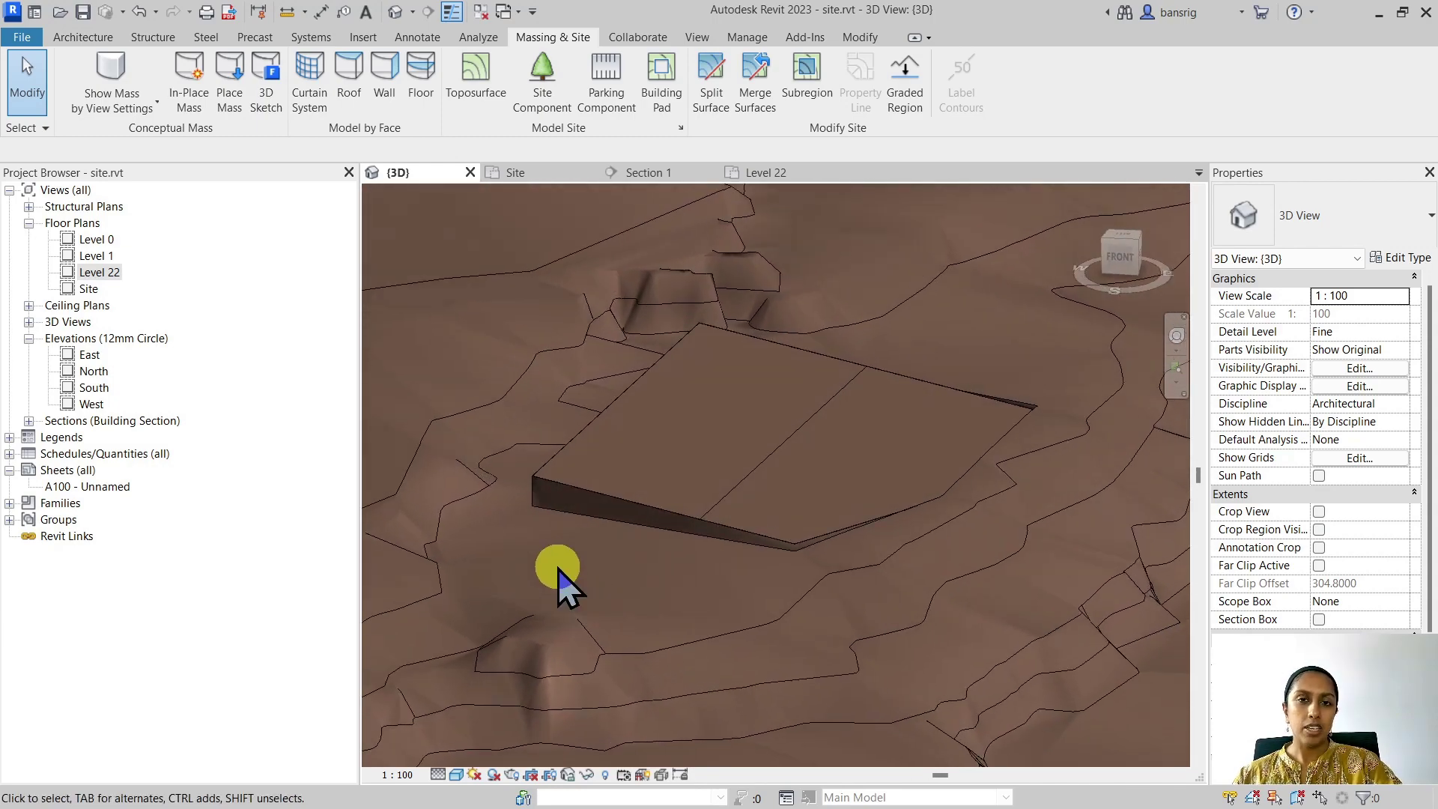